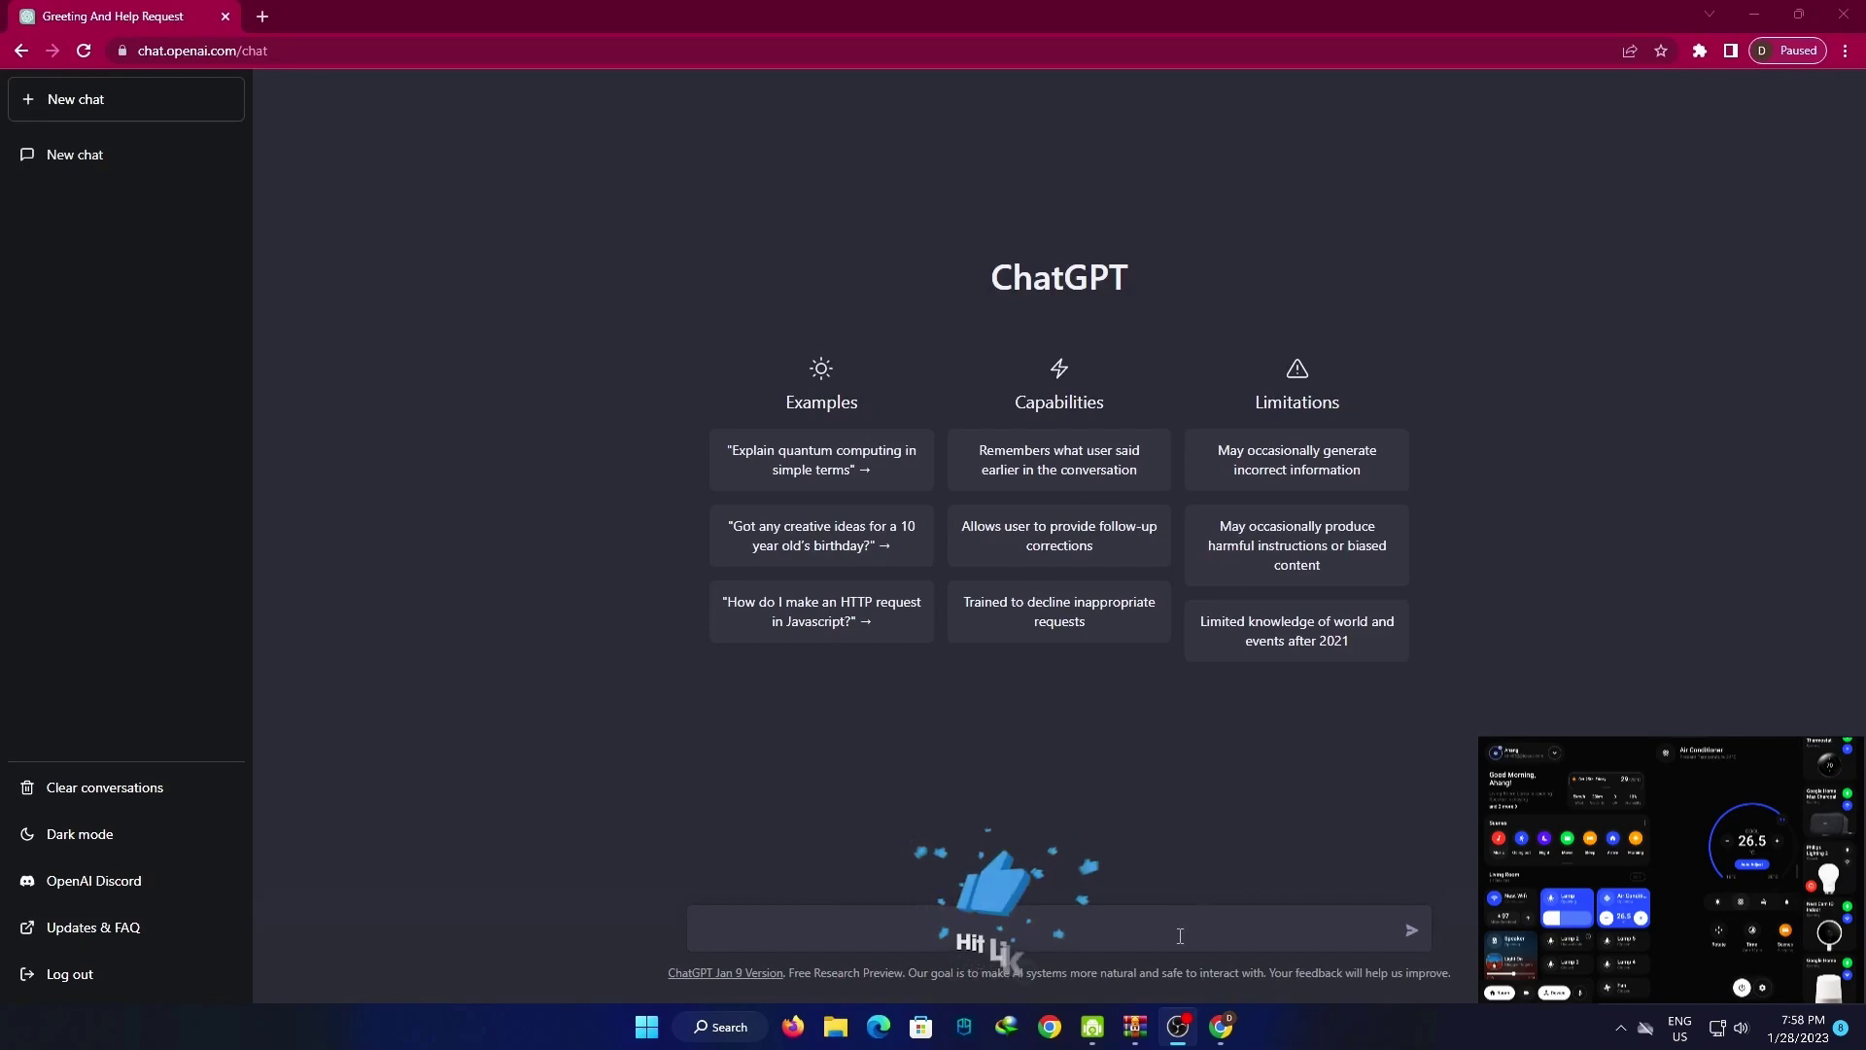
# Send ChatGPT the greeting "hi" and the prompt "create a portfolio website using html and css".
pyautogui.write('hi')
pyautogui.press('Return')
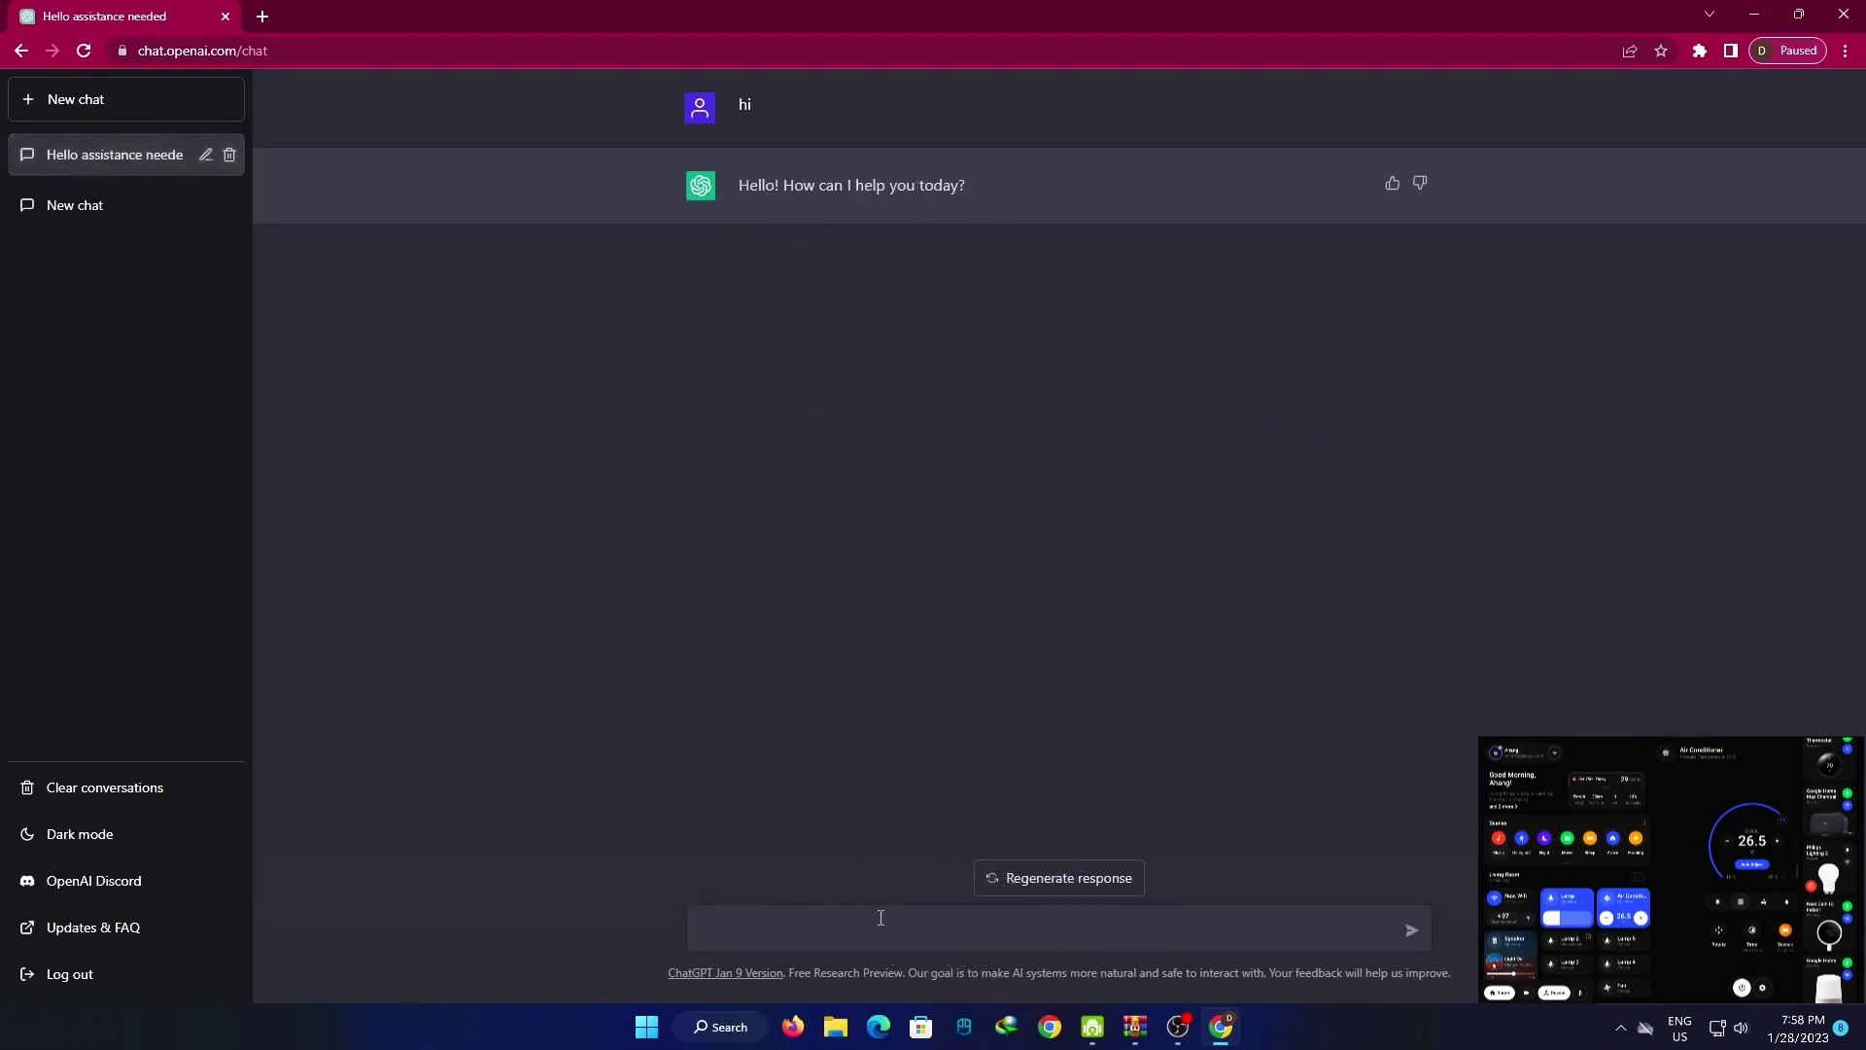
pyautogui.write('create a portfolio website using html and')
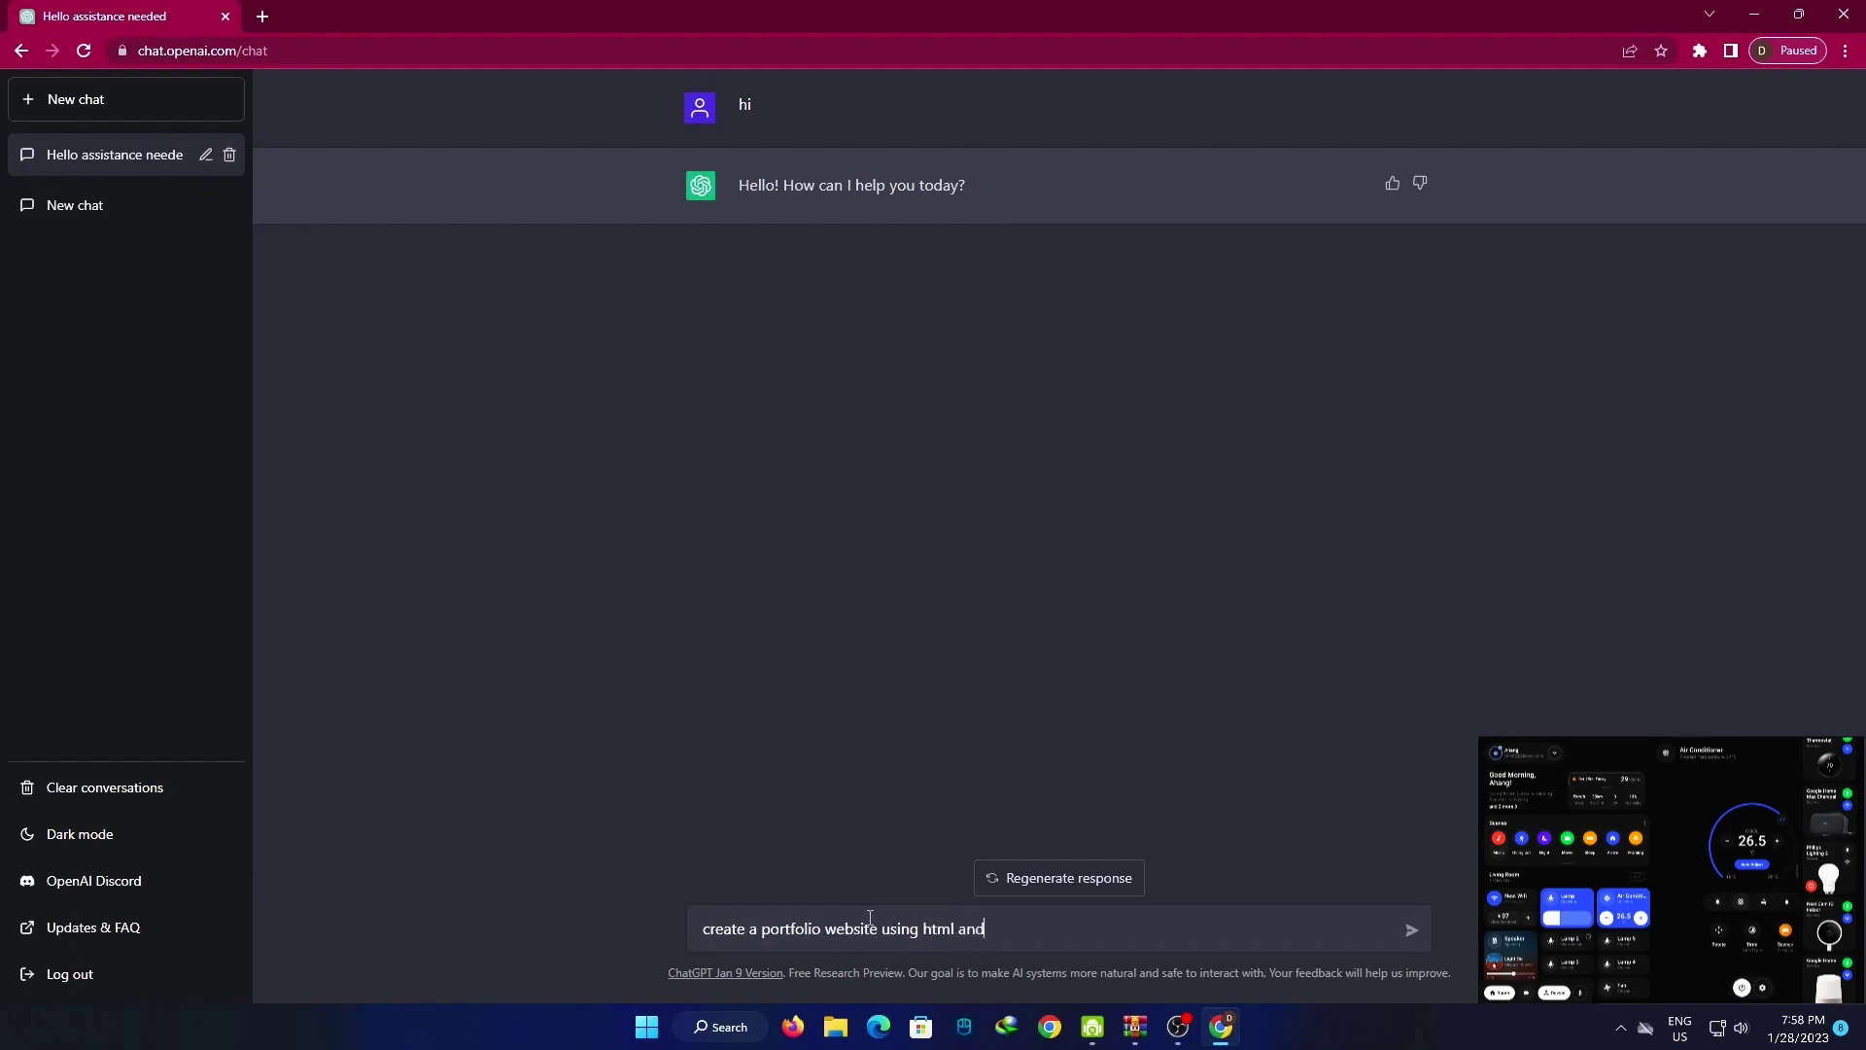
pyautogui.write('s')
pyautogui.press('Return')
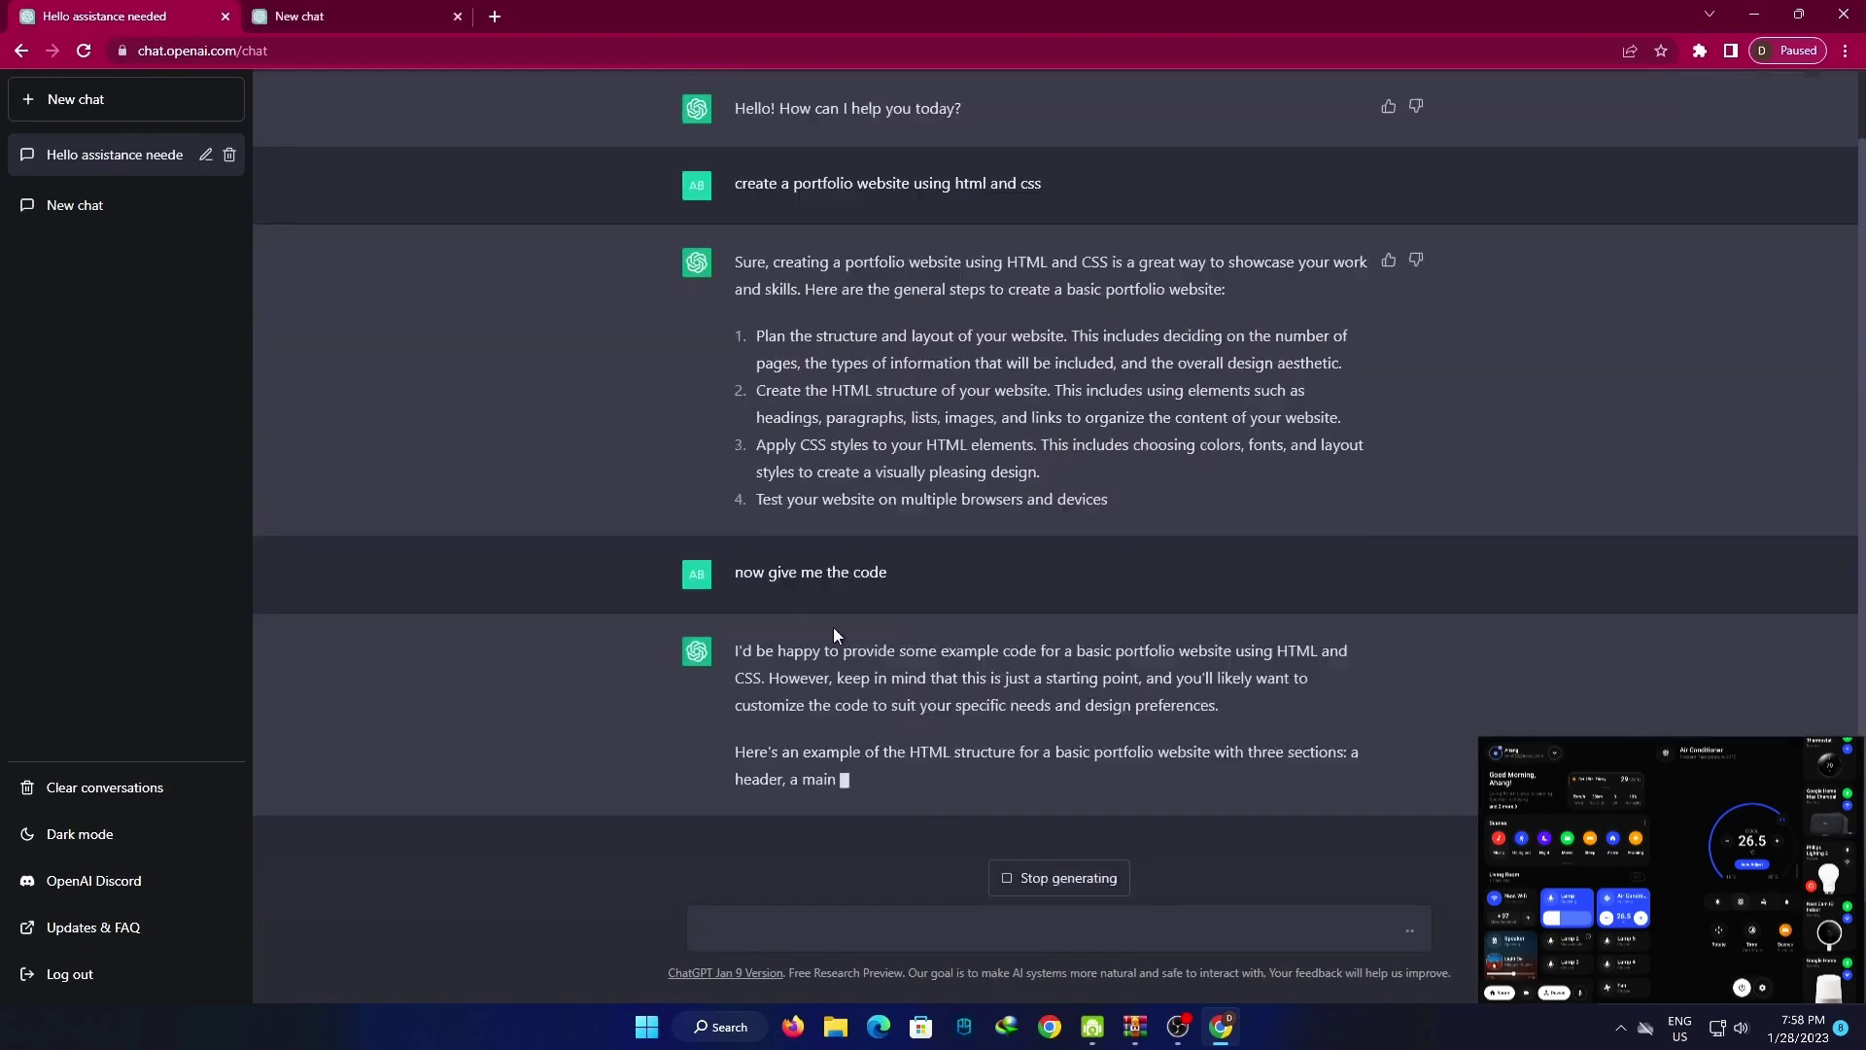
pyautogui.moveTo(725, 580); pyautogui.dragTo(999, 442)
pyautogui.click(999, 434)
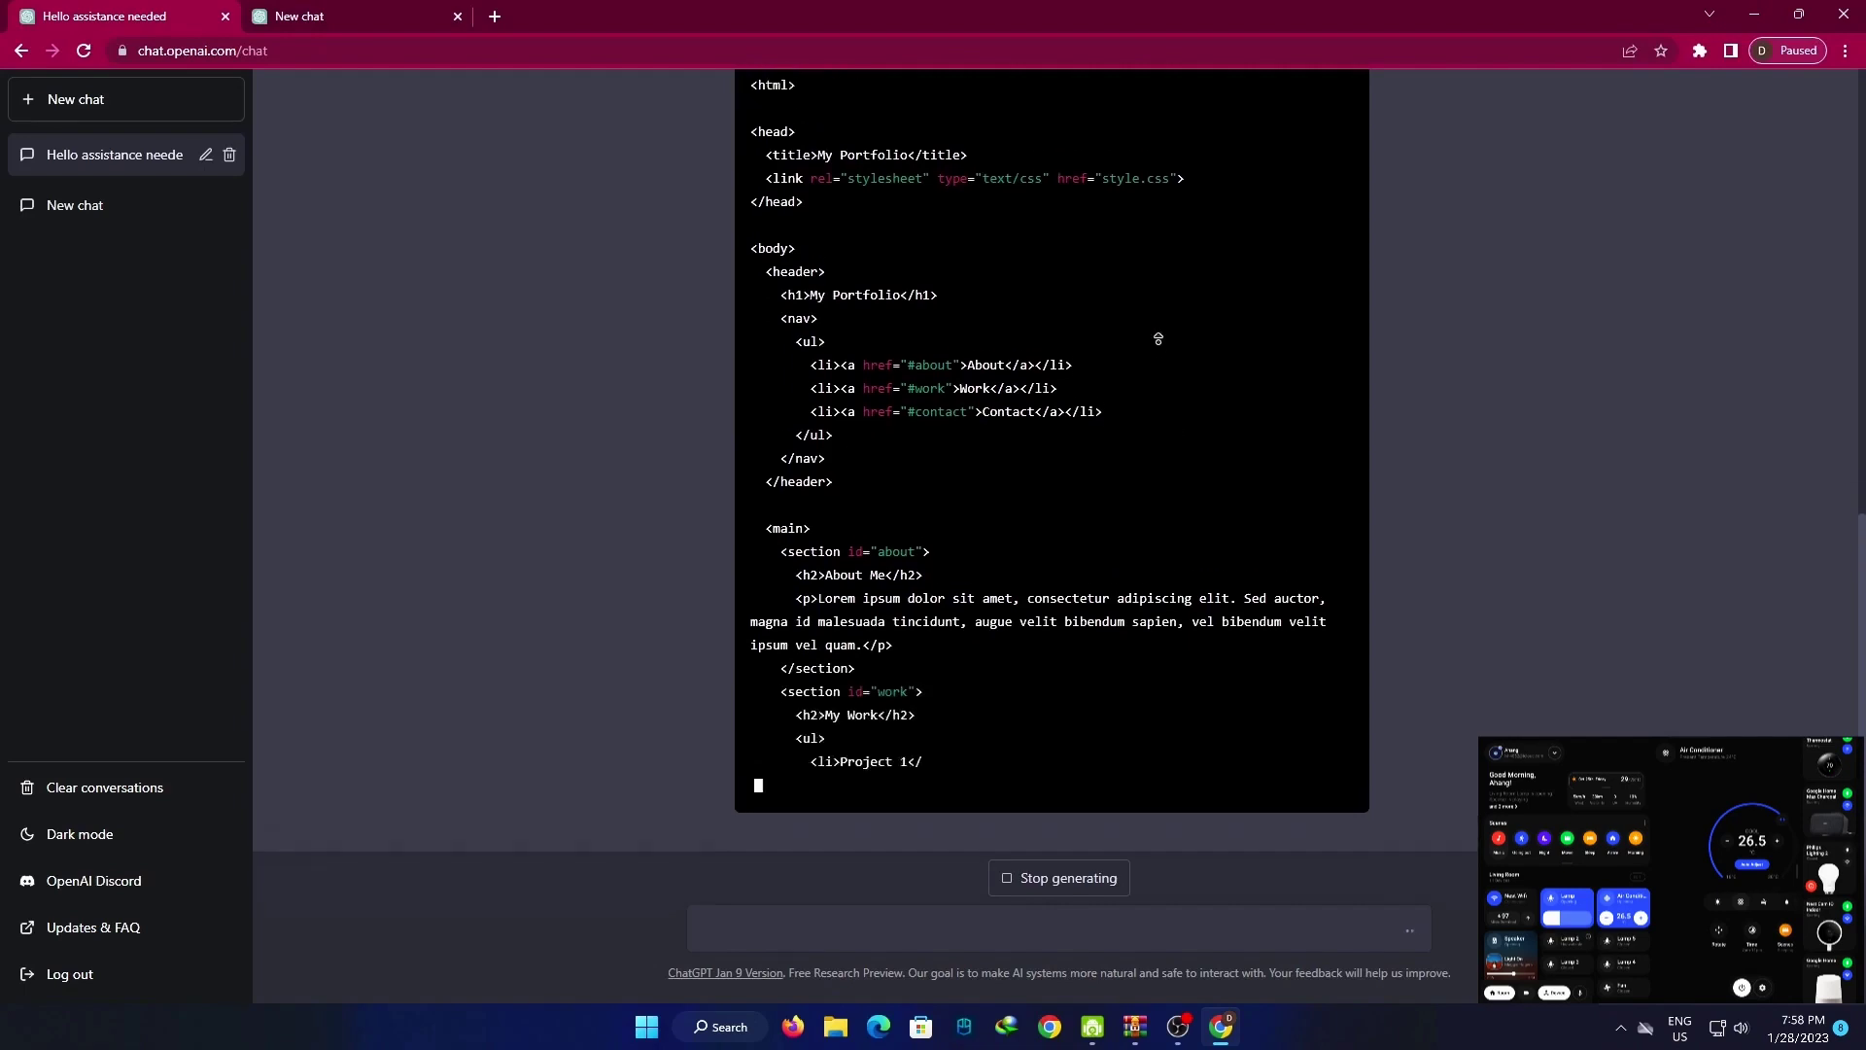
pyautogui.scroll(4, 1158, 338)
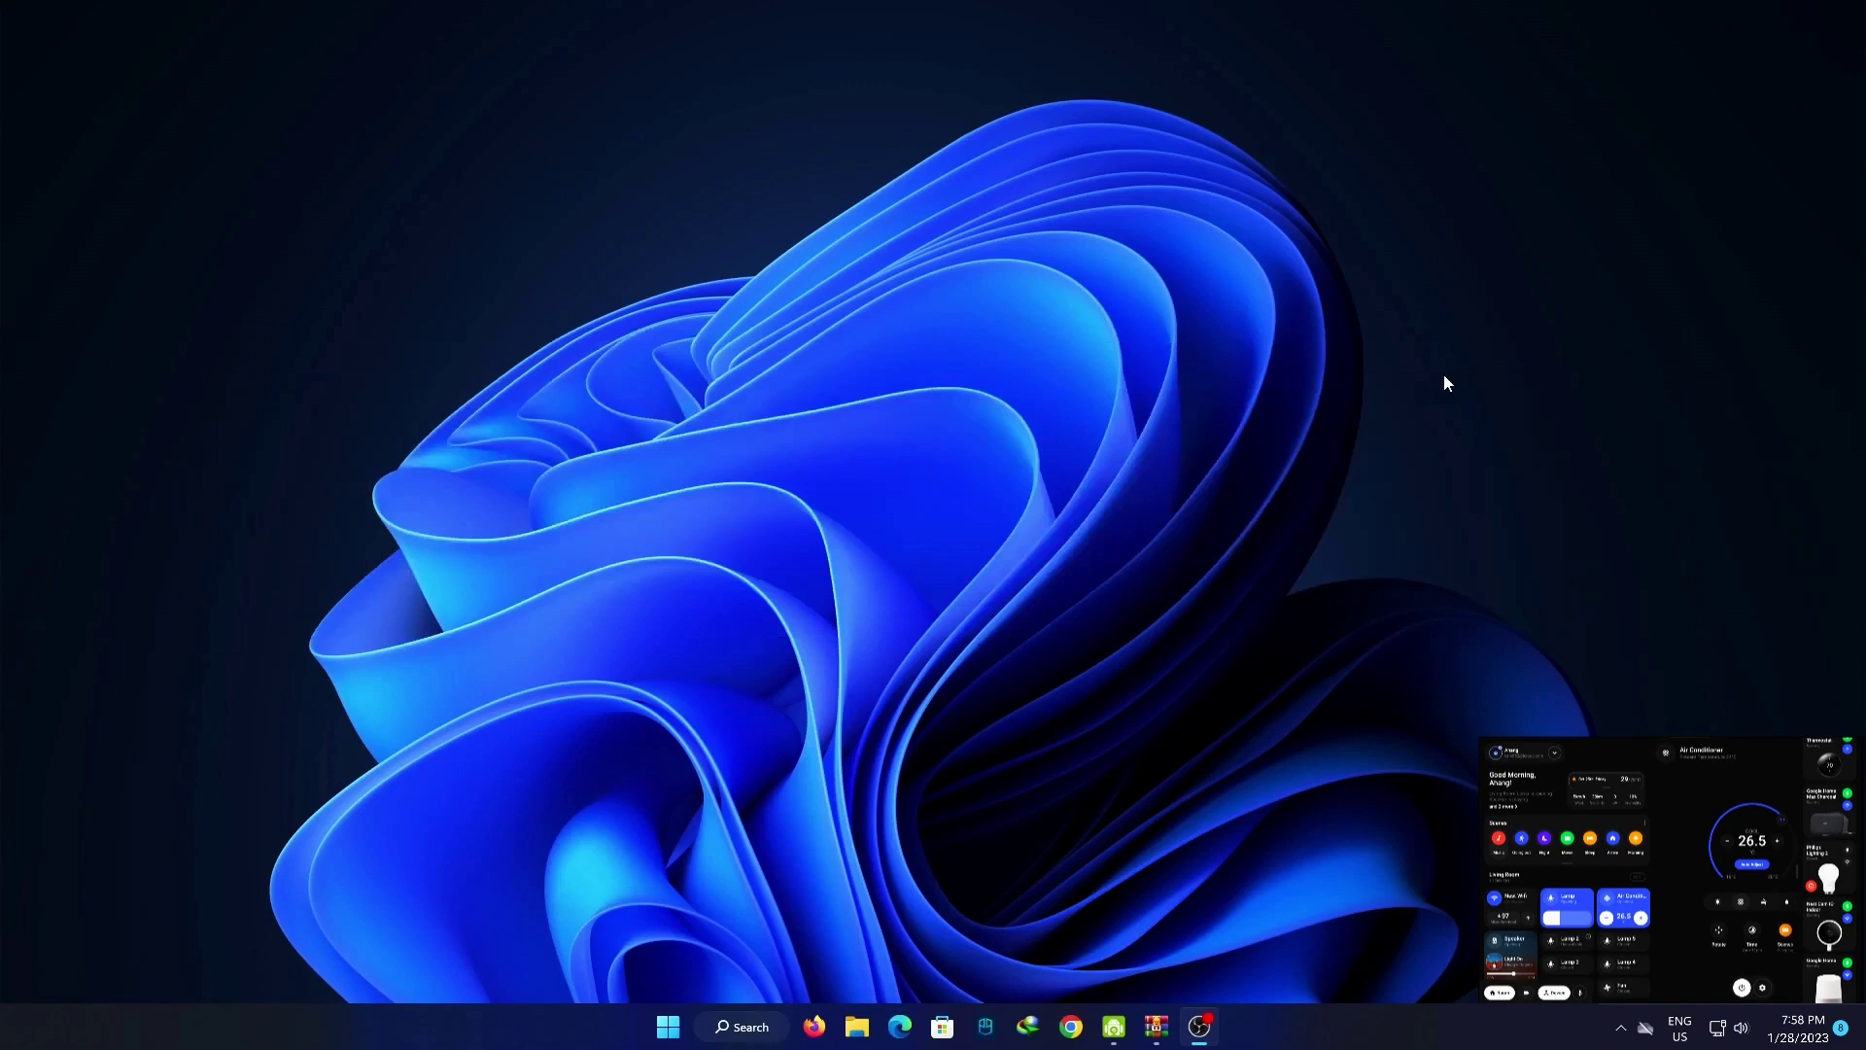
# Open Chrome and search the Chrome Web Store for "hotspot shield".
pyautogui.press('super')
pyautogui.write('chro')
pyautogui.press('Return')
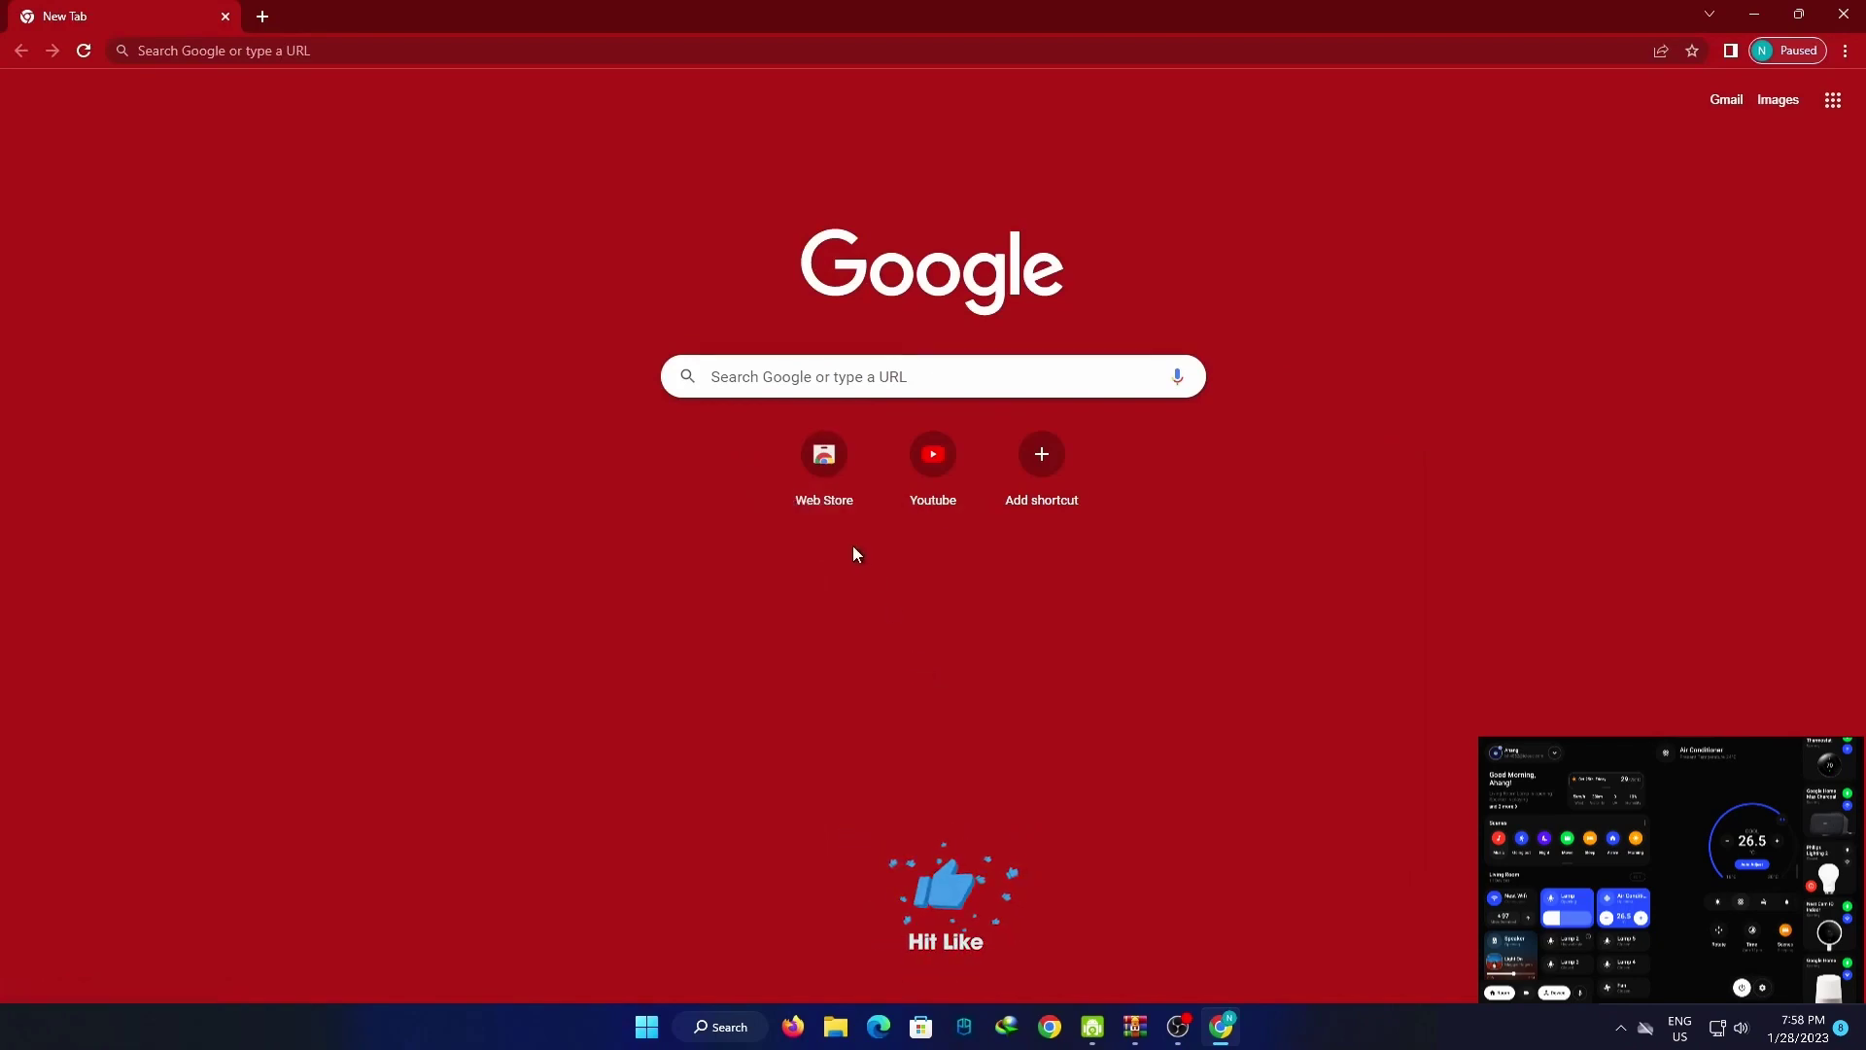
pyautogui.click(828, 501)
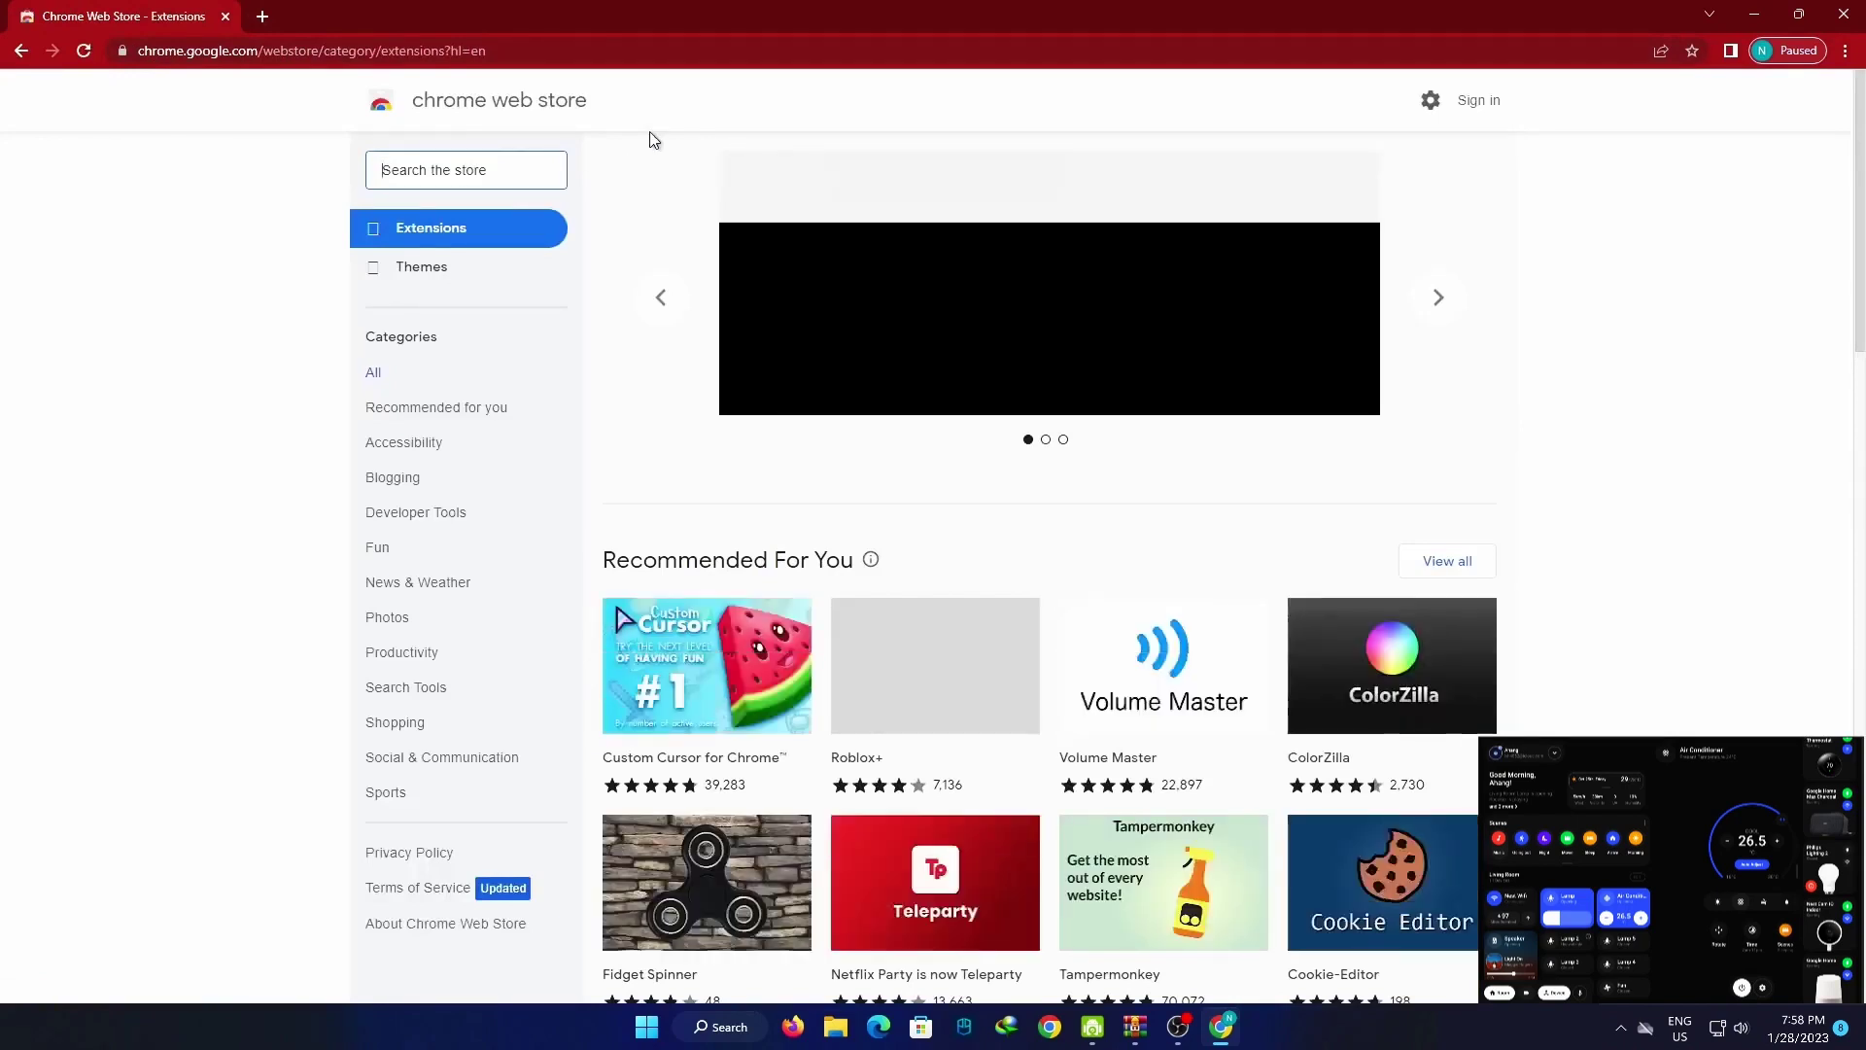
pyautogui.write('hotspot shield')
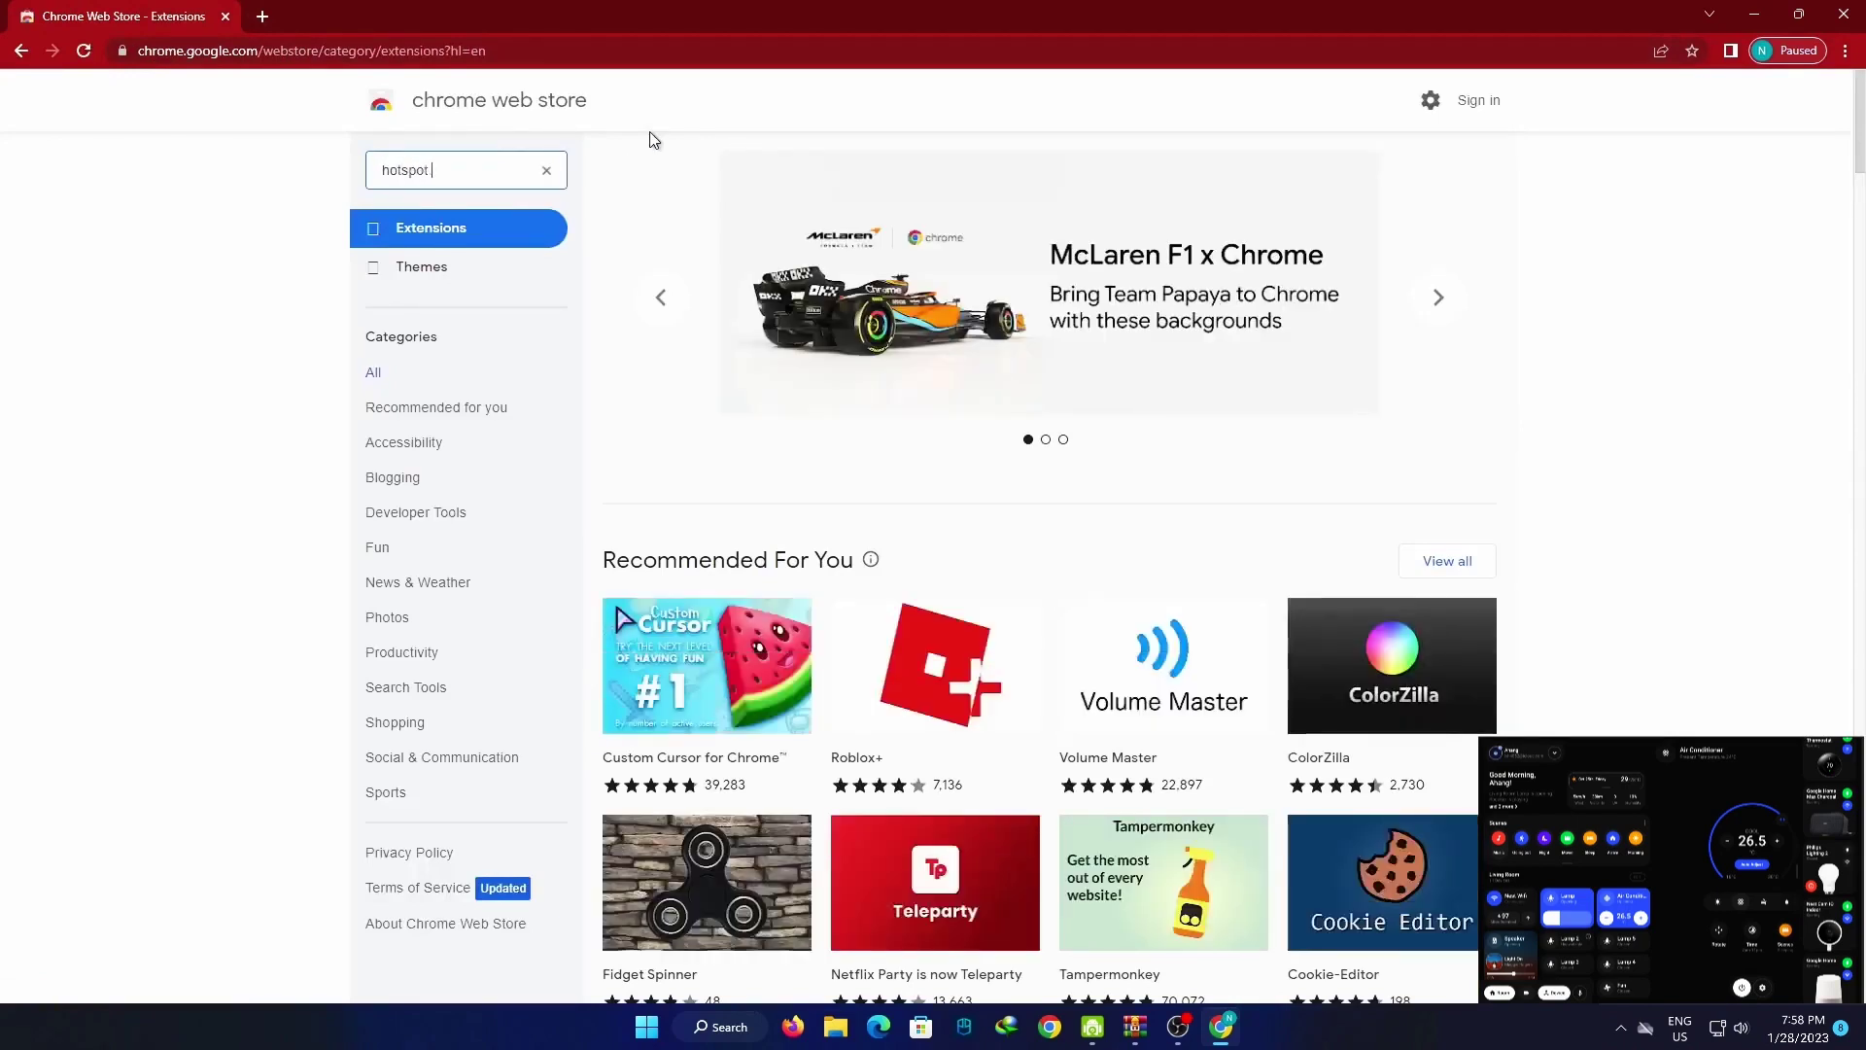
pyautogui.press('Return')
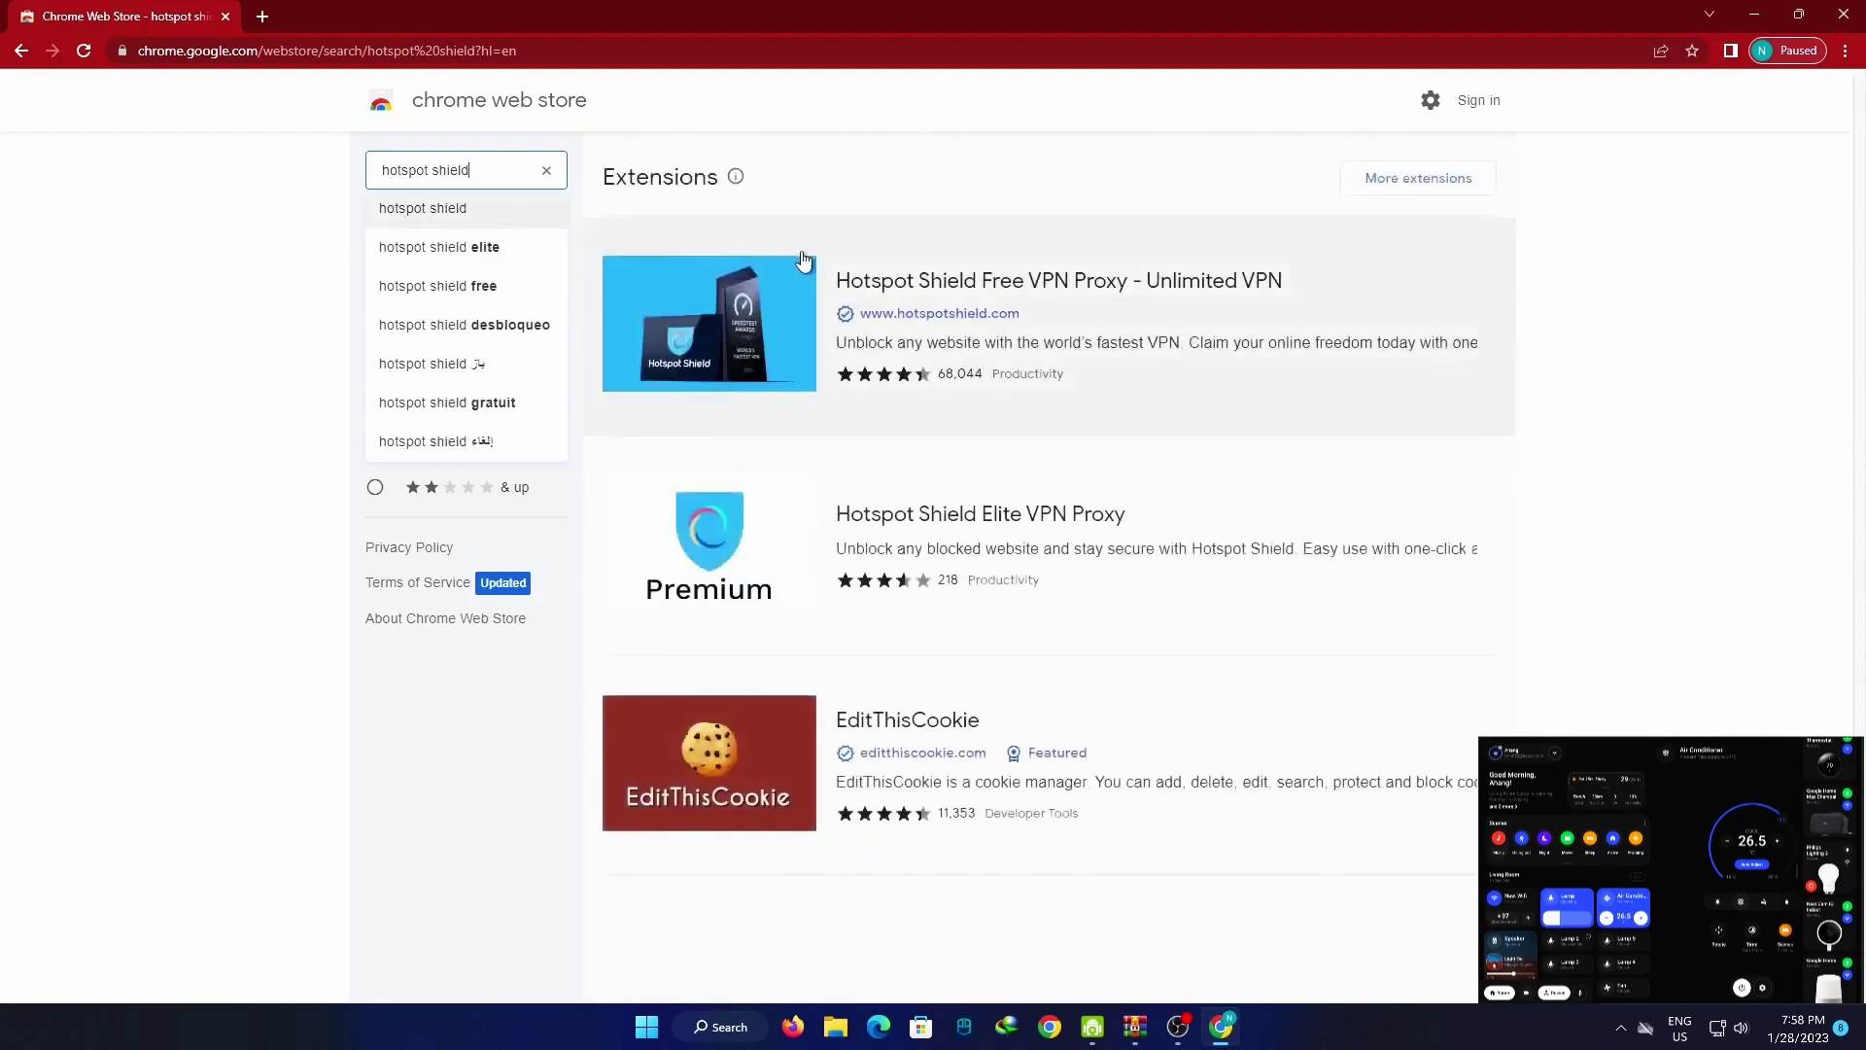
pyautogui.click(1561, 510)
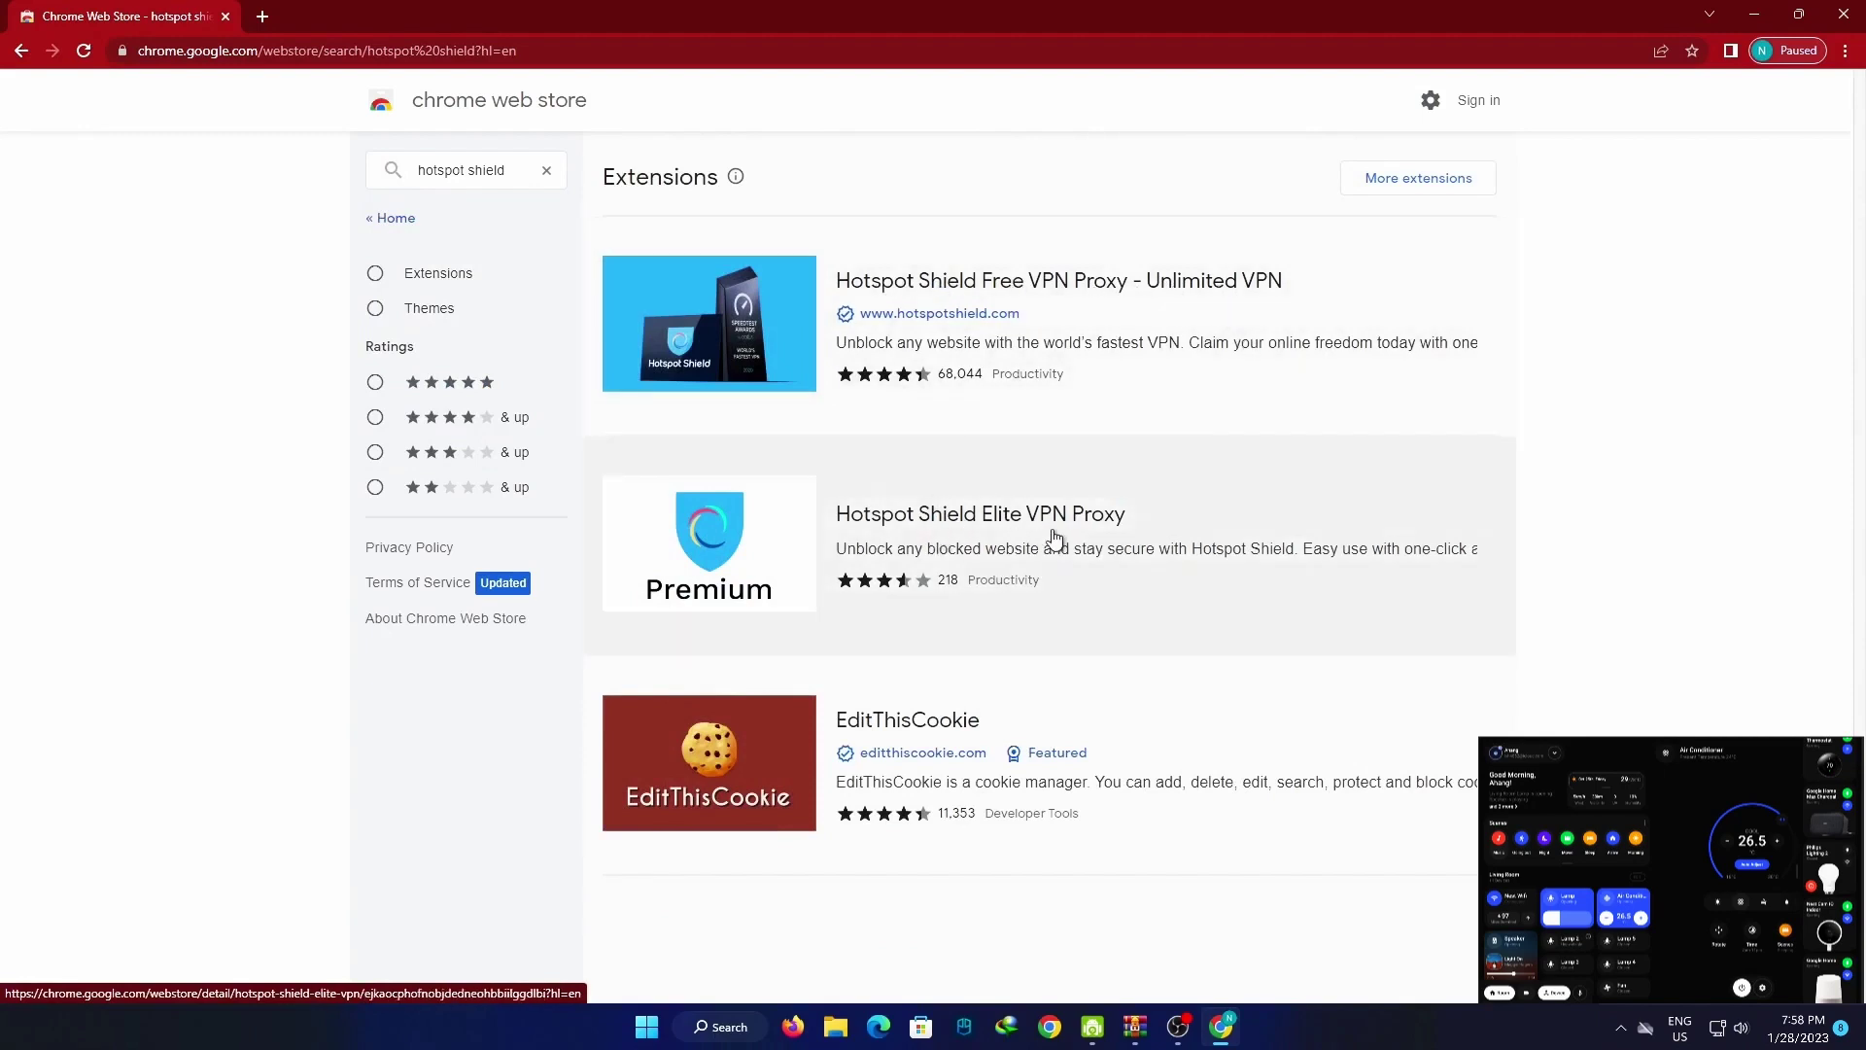
# Add the Hotspot Shield Free VPN Proxy - Unlimited VPN extension to Chrome.
pyautogui.click(713, 353)
pyautogui.click(1361, 238)
pyautogui.click(957, 296)
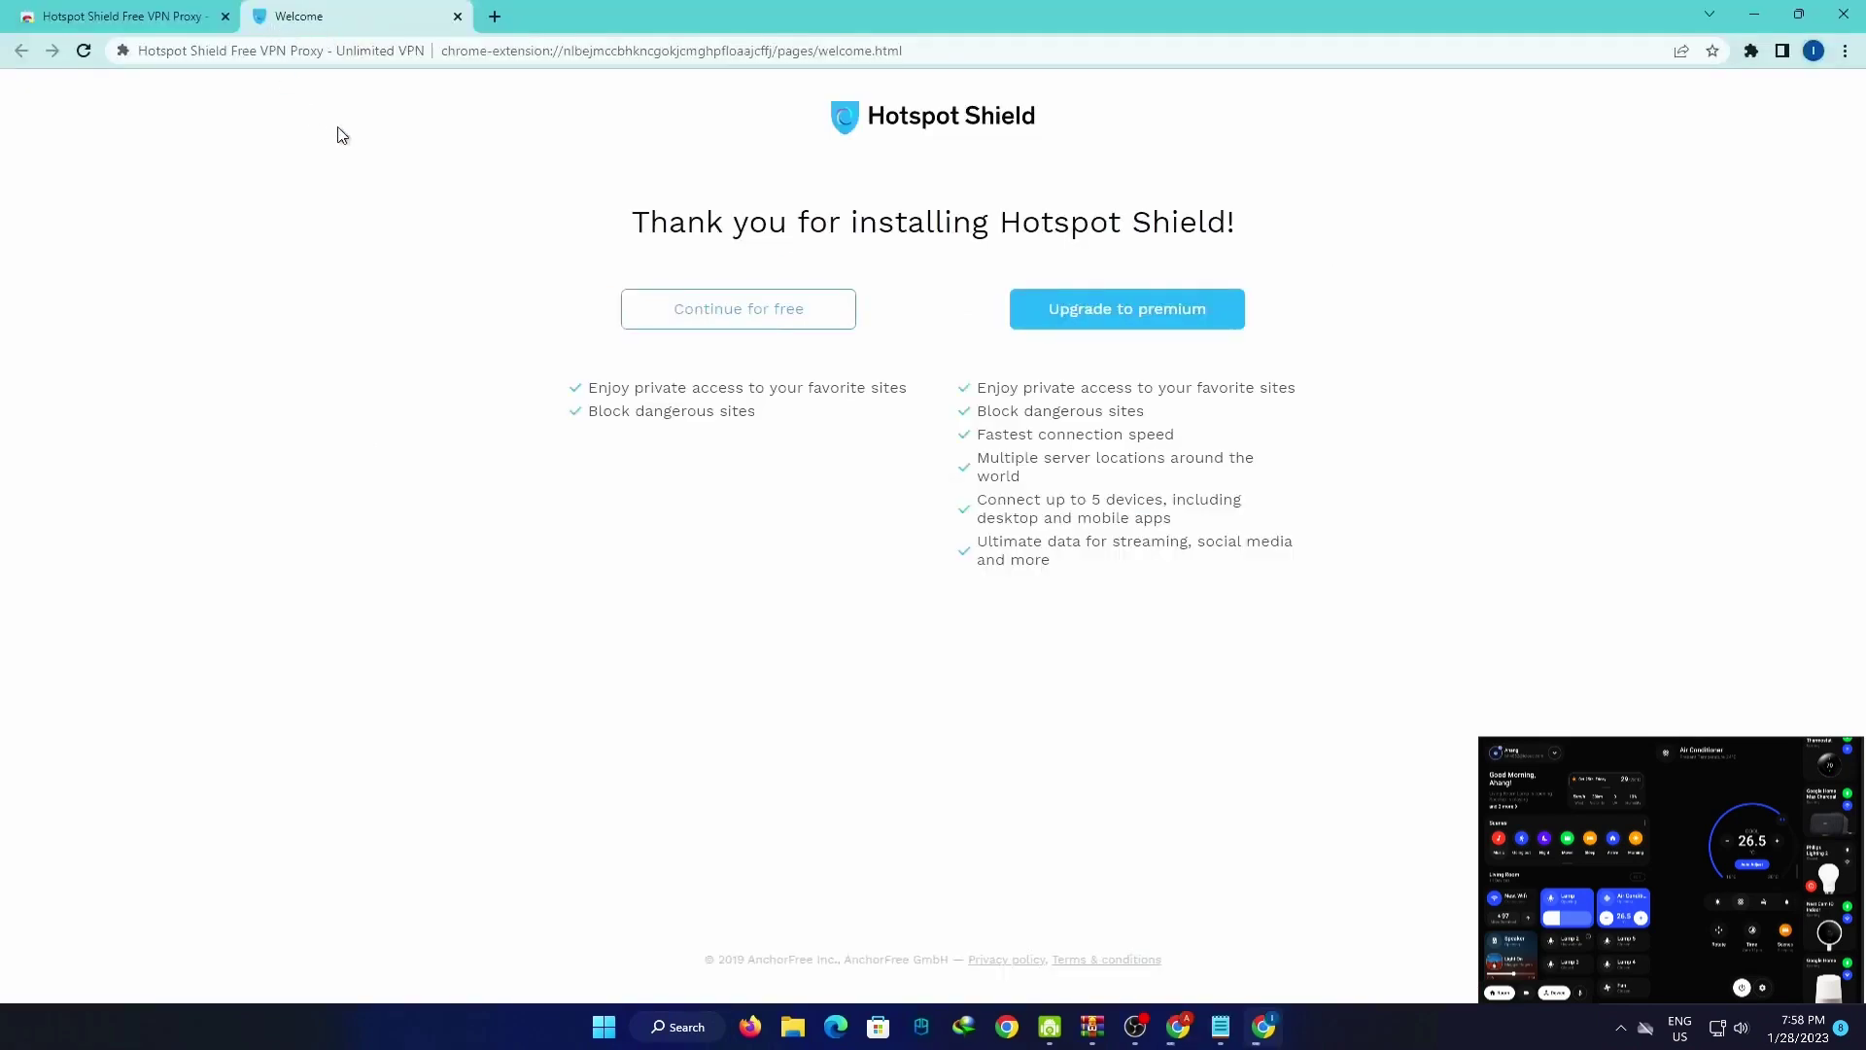
# Continue with the free version of Hotspot Shield and close its welcome page.
pyautogui.moveTo(667, 216); pyautogui.dragTo(1295, 229)
pyautogui.click(1342, 231)
pyautogui.click(807, 314)
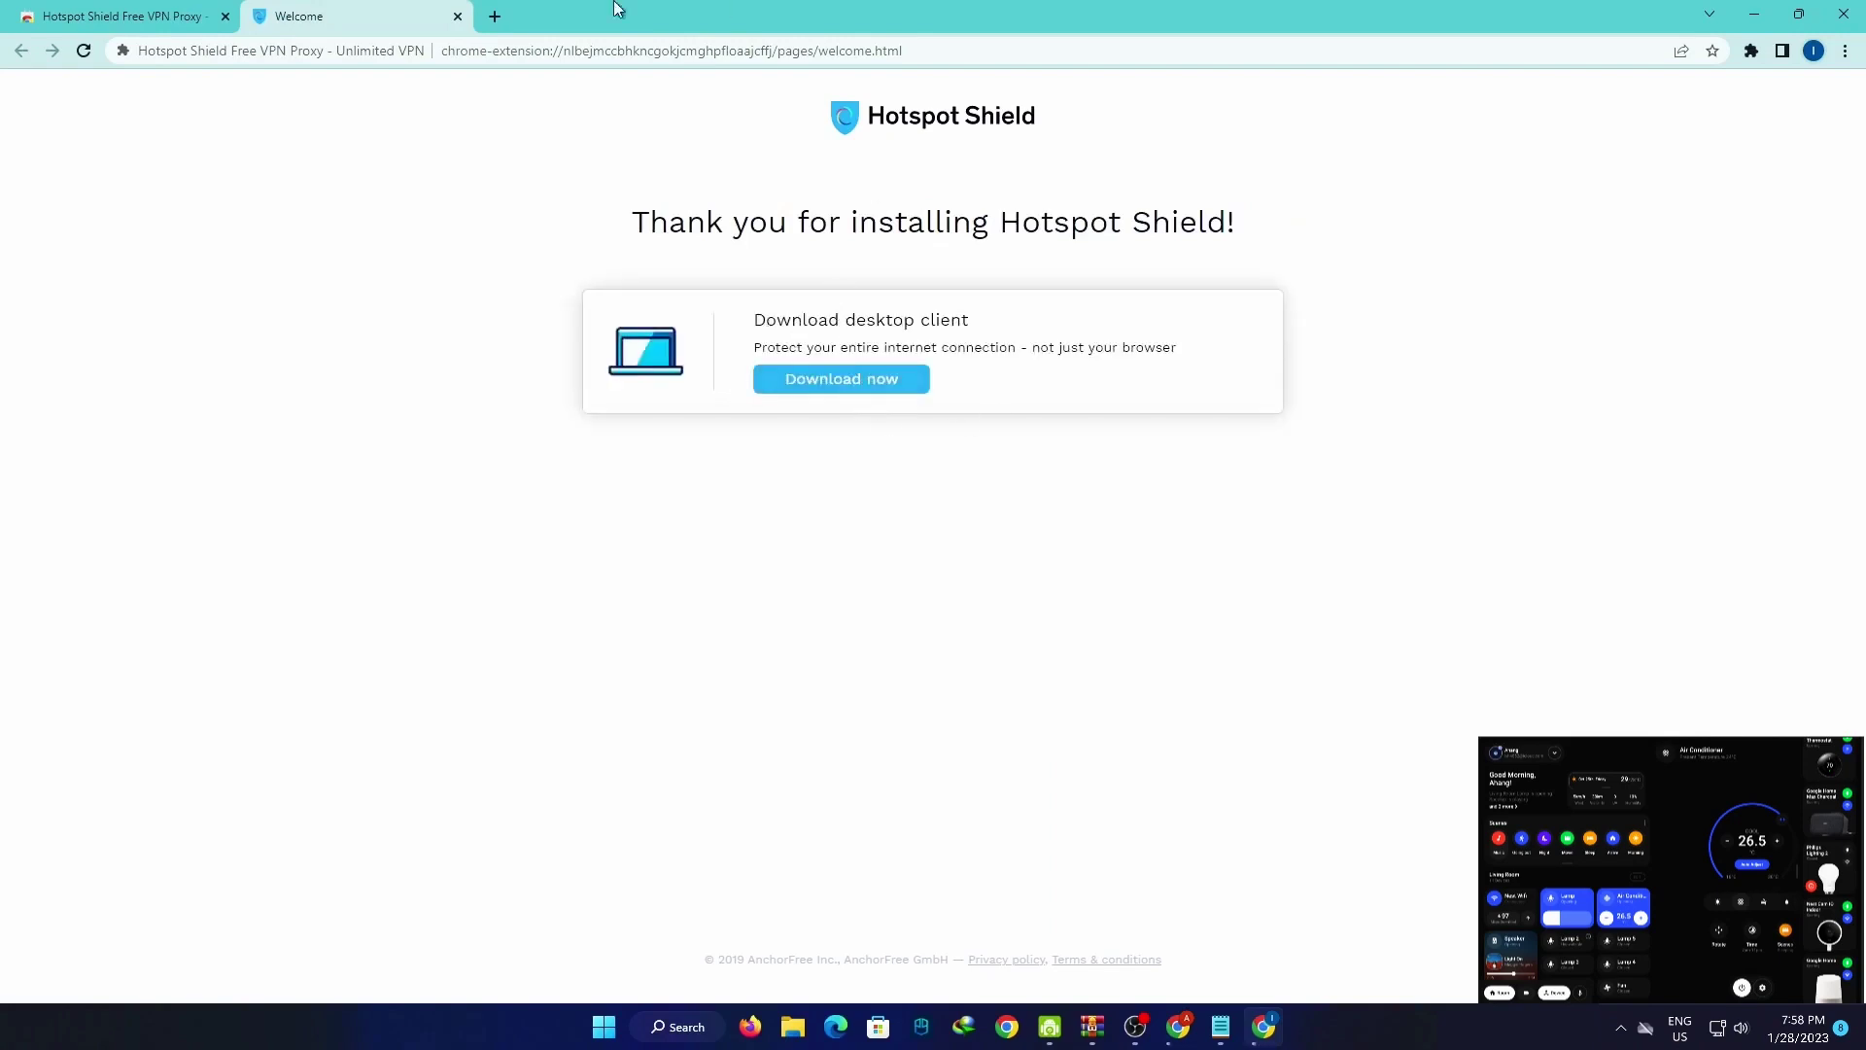
pyautogui.click(458, 16)
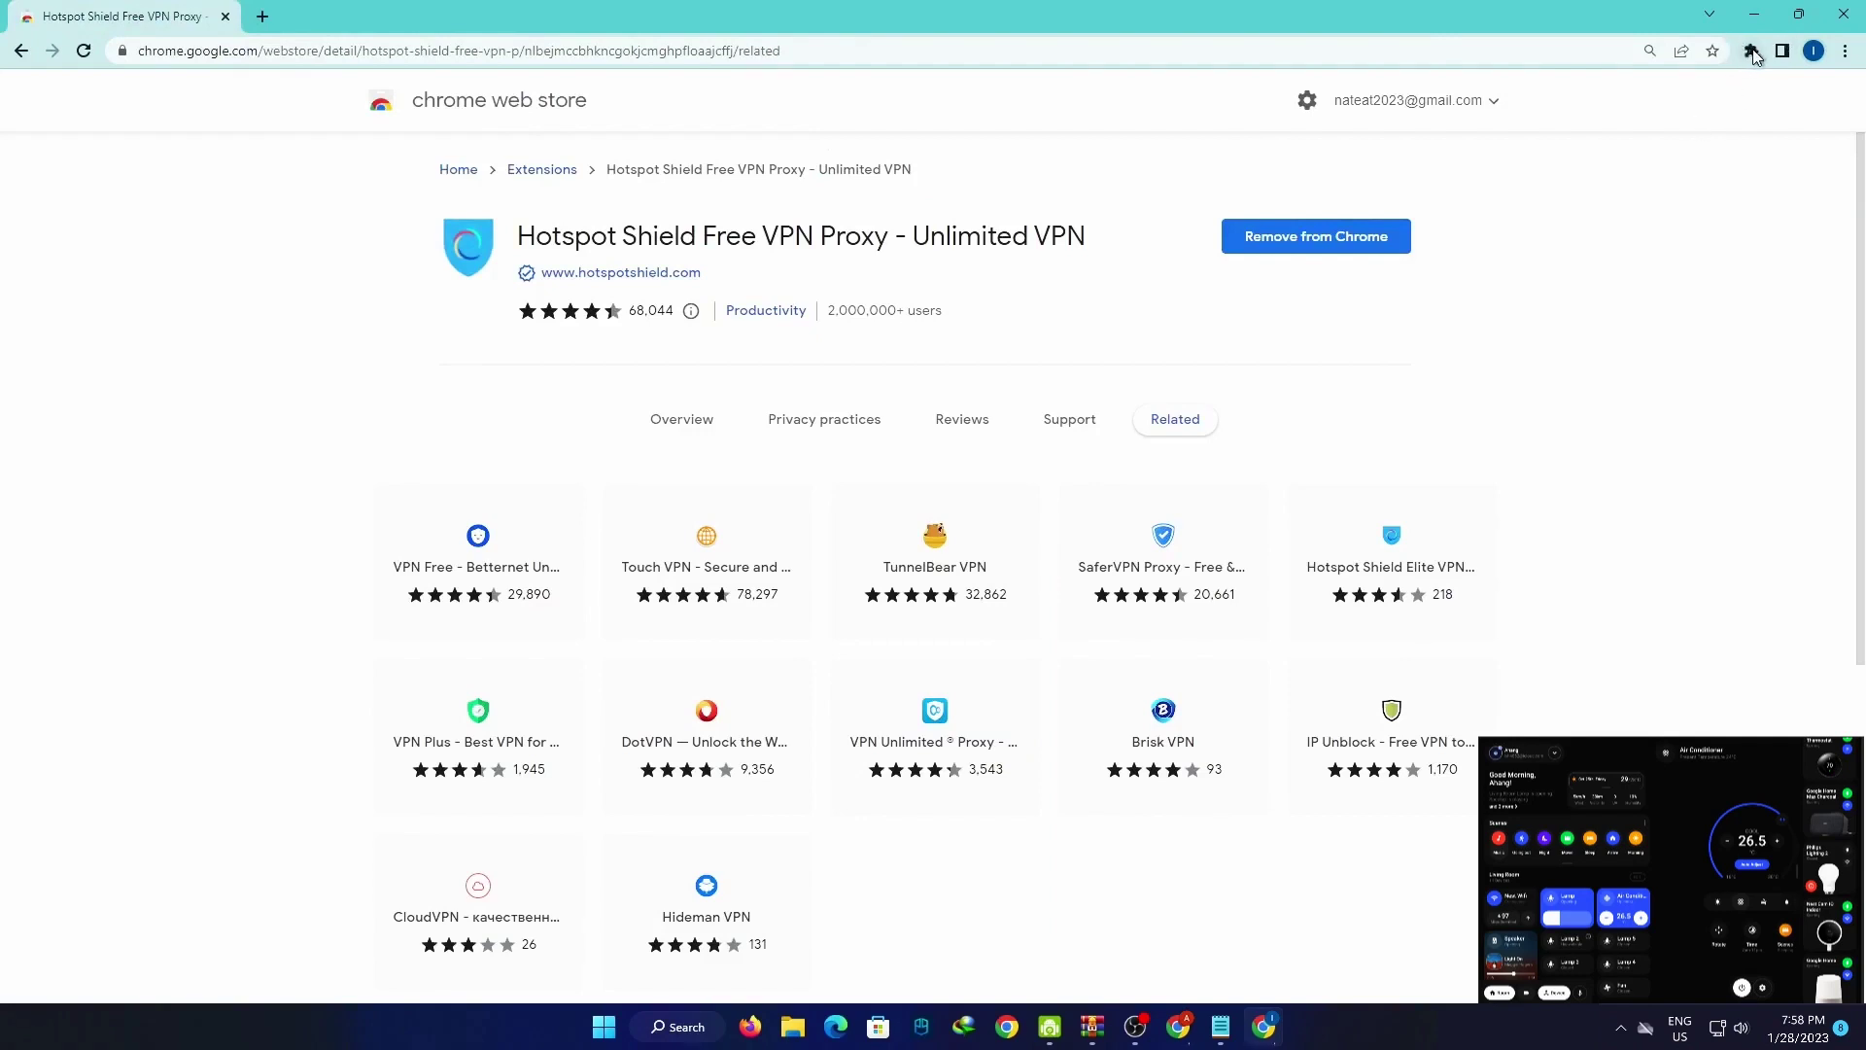
# Go through the Hotspot Shield extension's introduction and connect the VPN.
pyautogui.click(1752, 51)
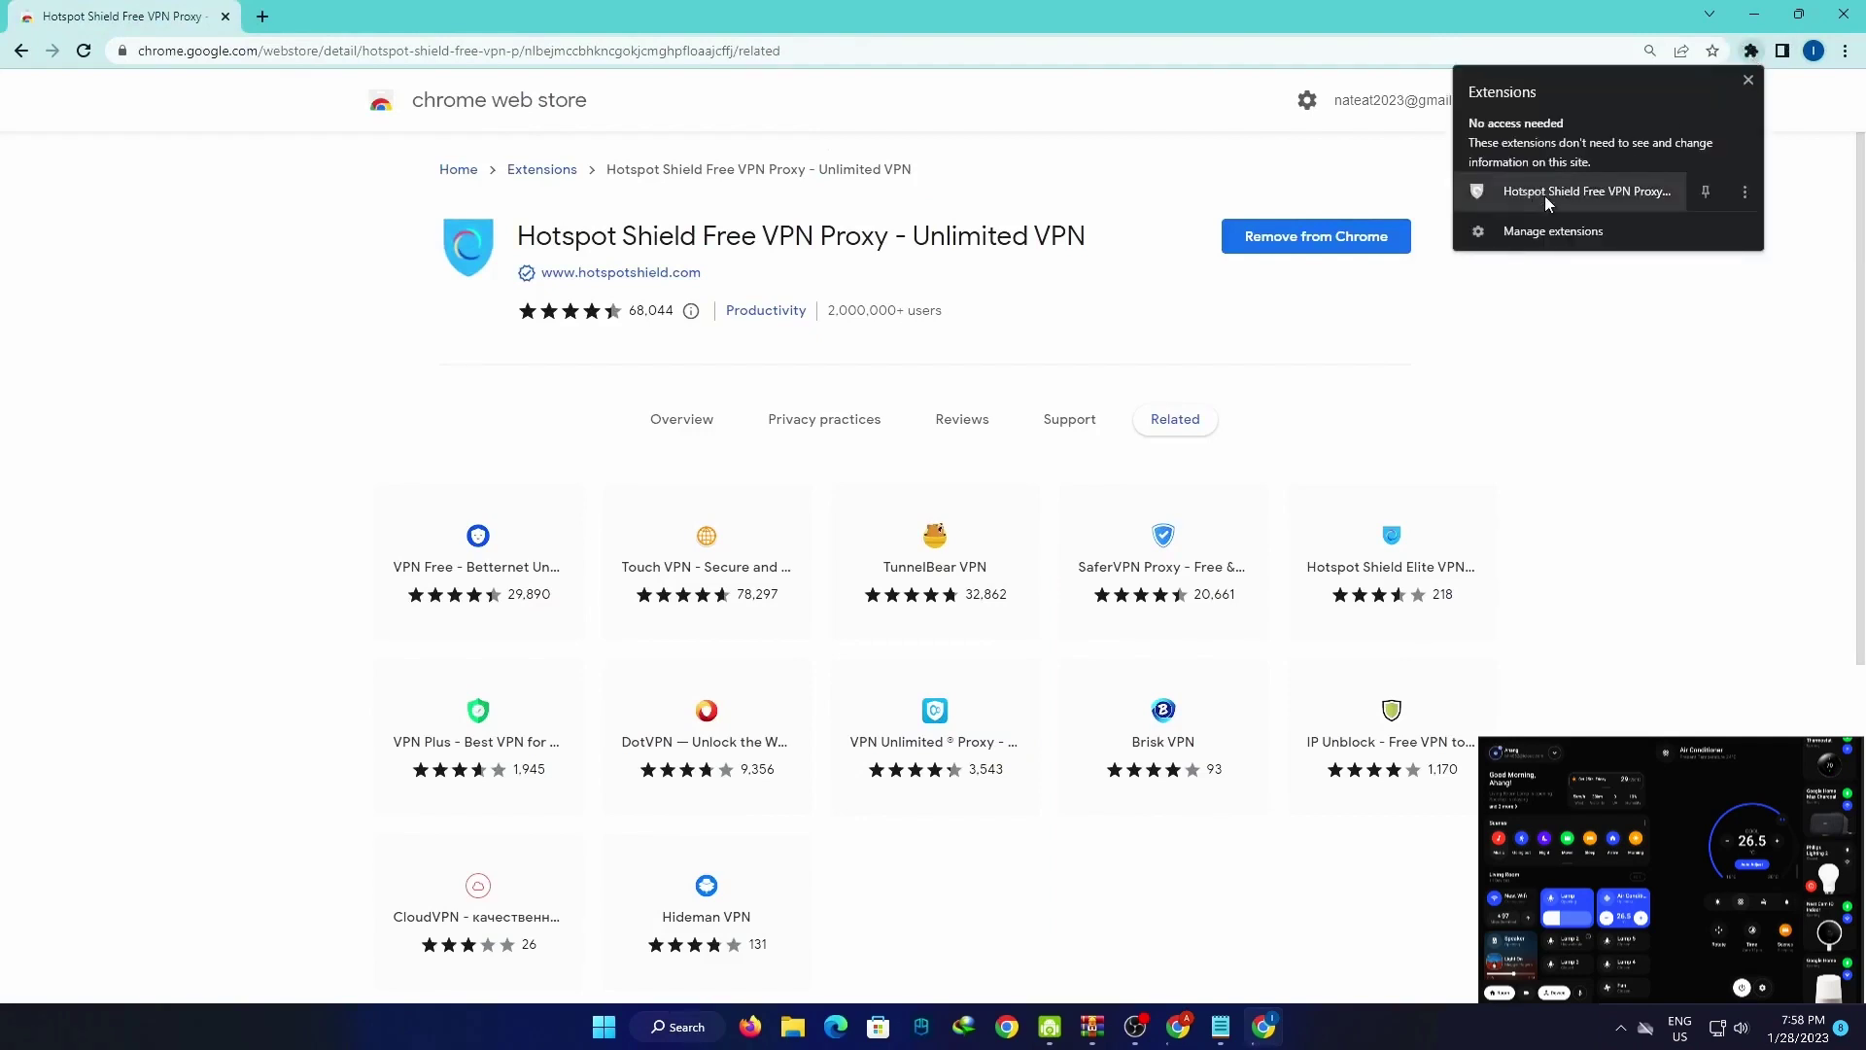
pyautogui.click(1577, 204)
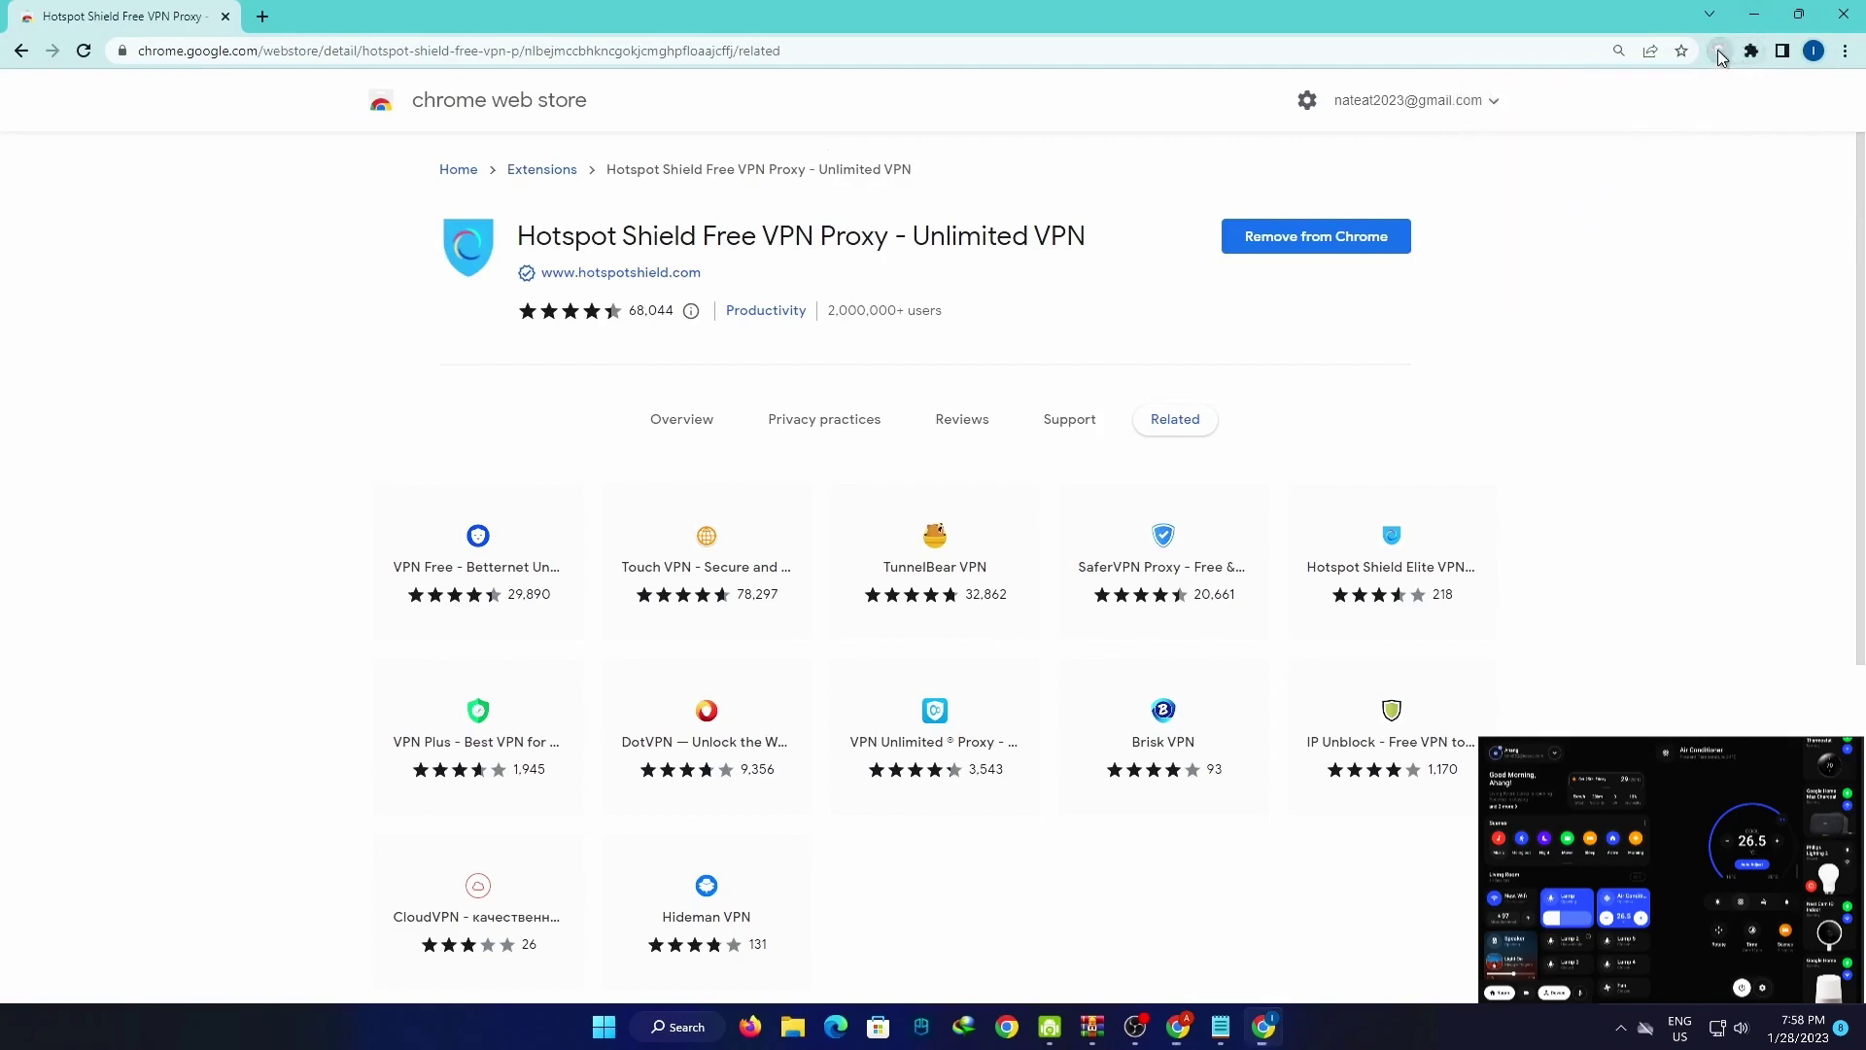
pyautogui.click(1694, 618)
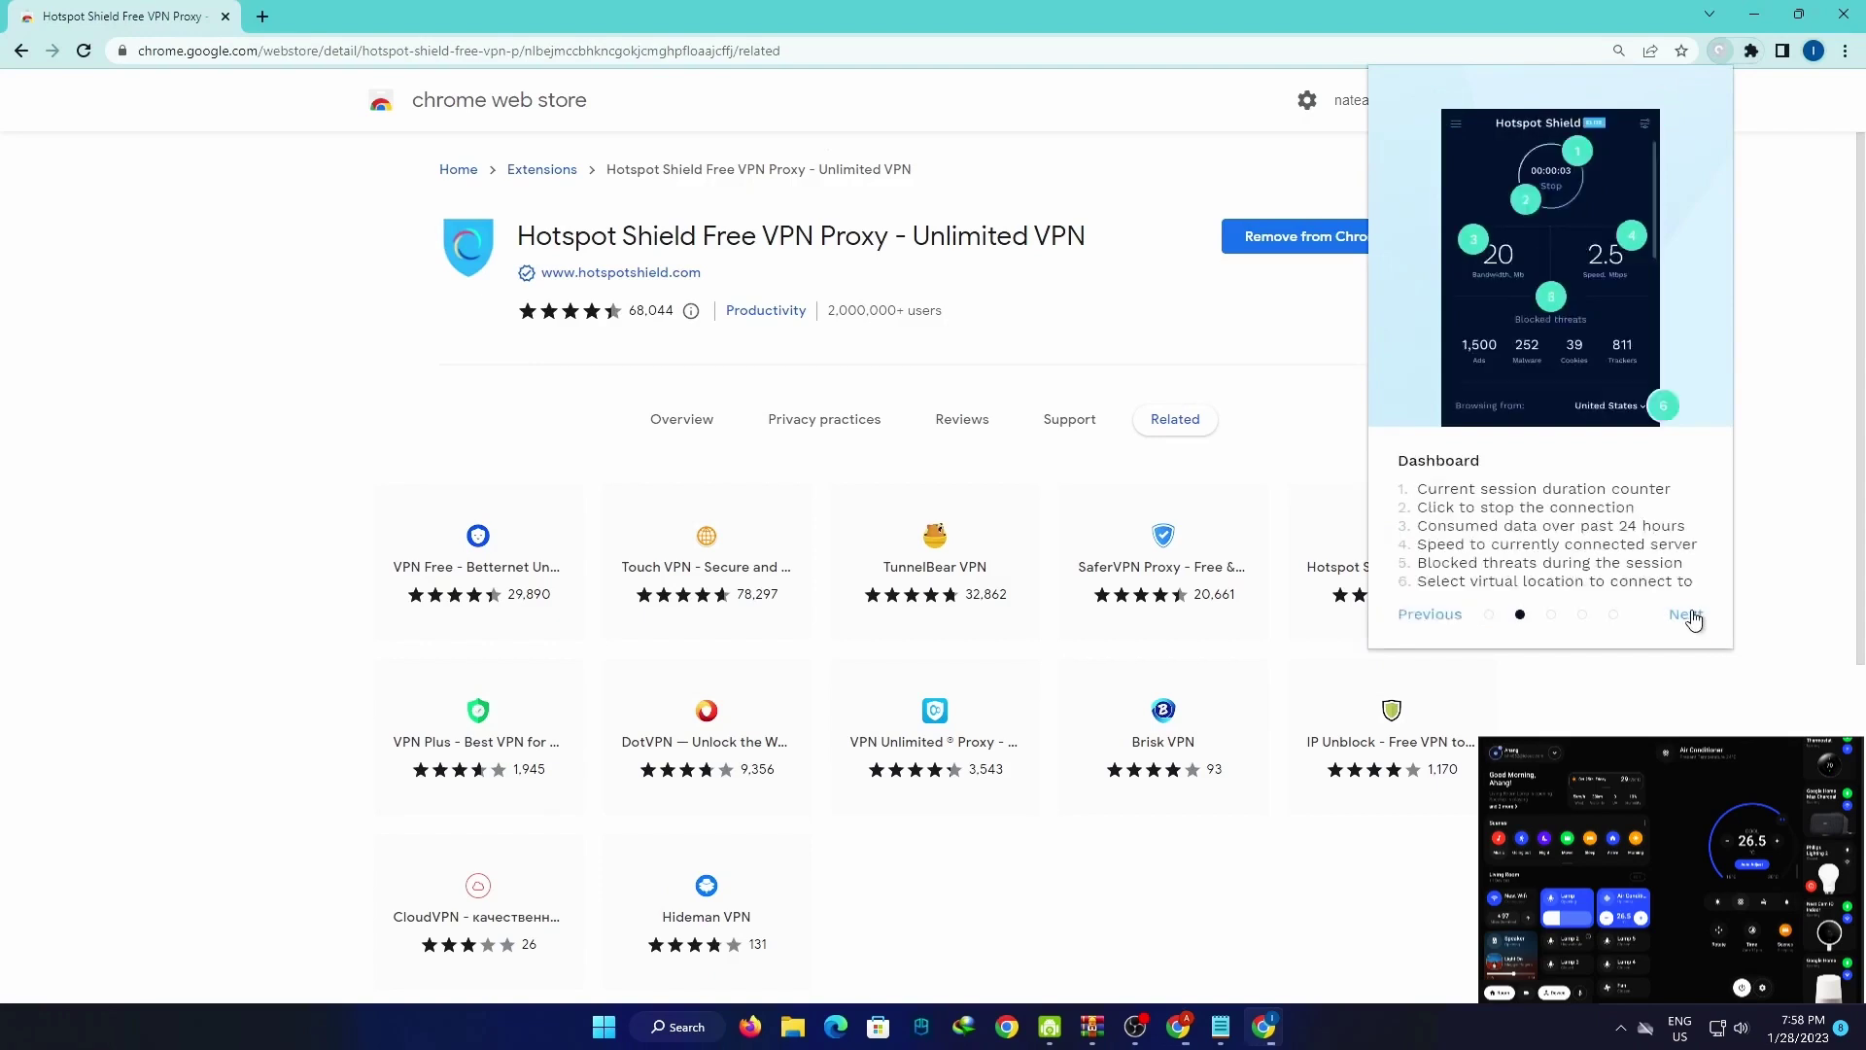
pyautogui.click(1686, 615)
pyautogui.click(1691, 616)
pyautogui.click(1693, 618)
pyautogui.click(1572, 334)
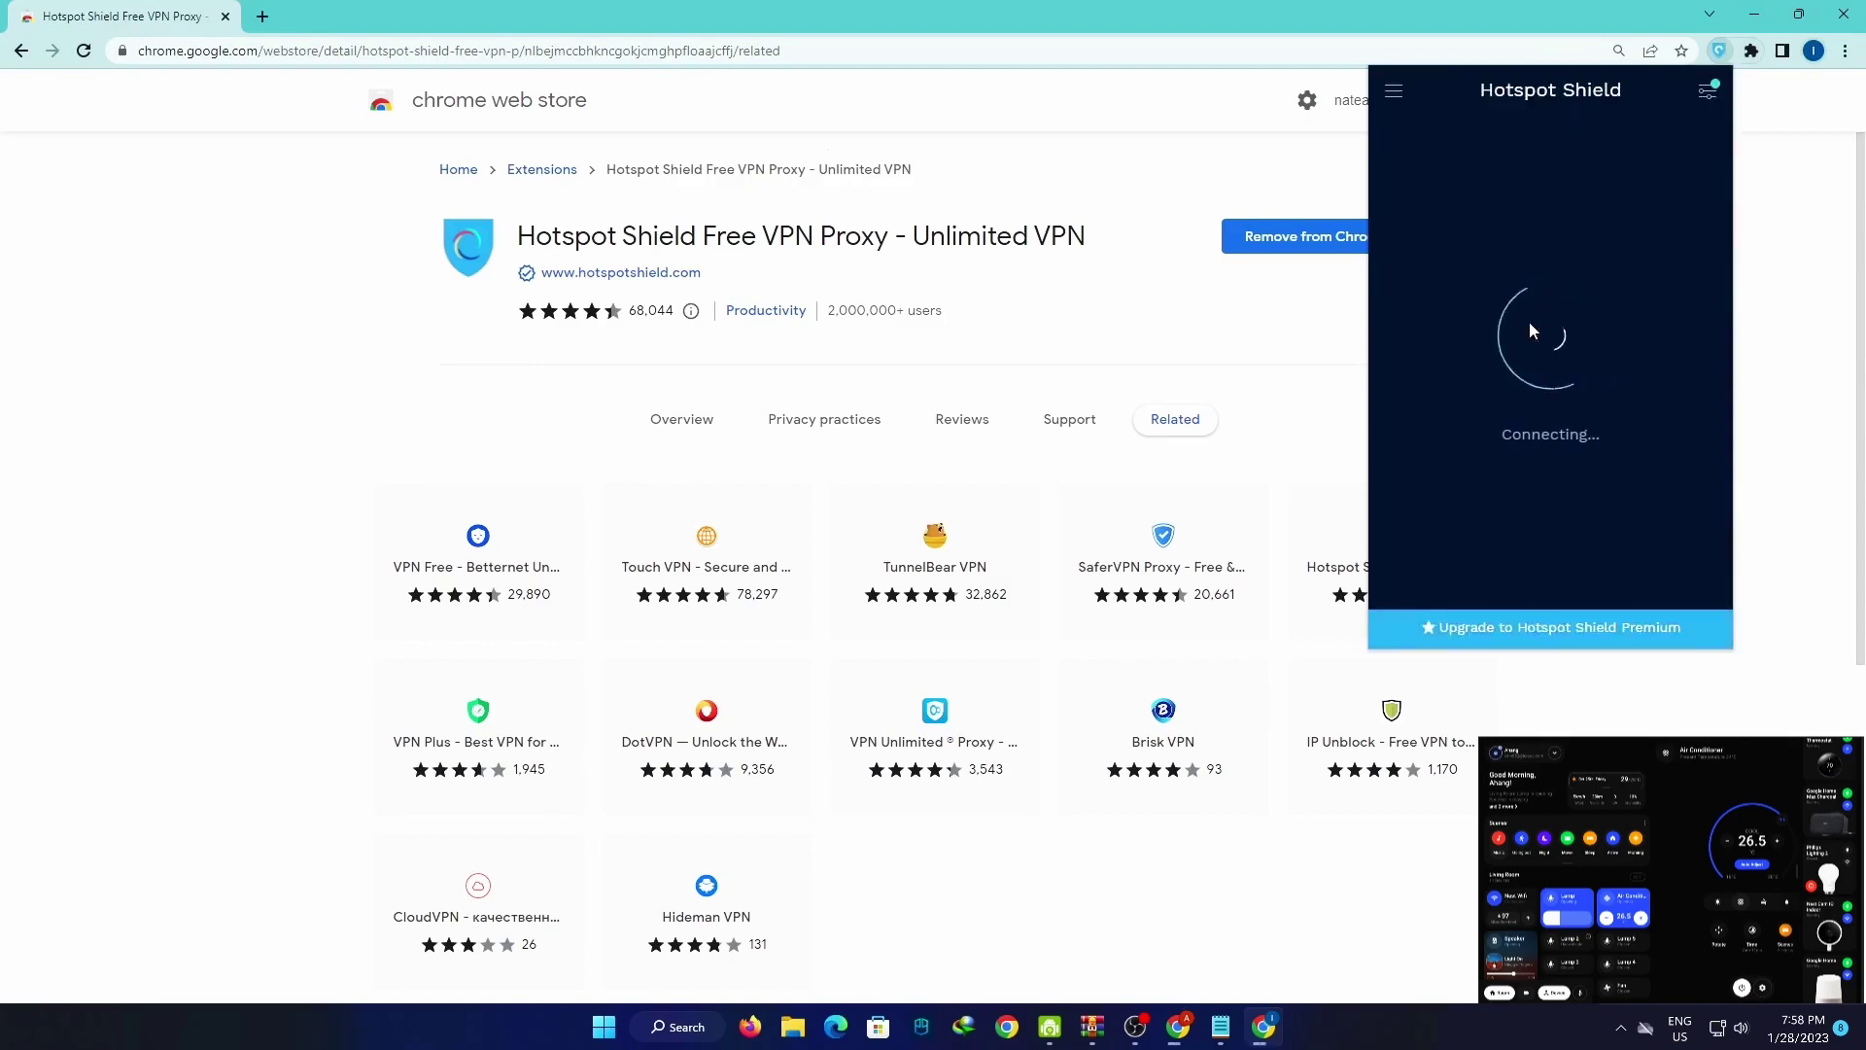
pyautogui.click(296, 396)
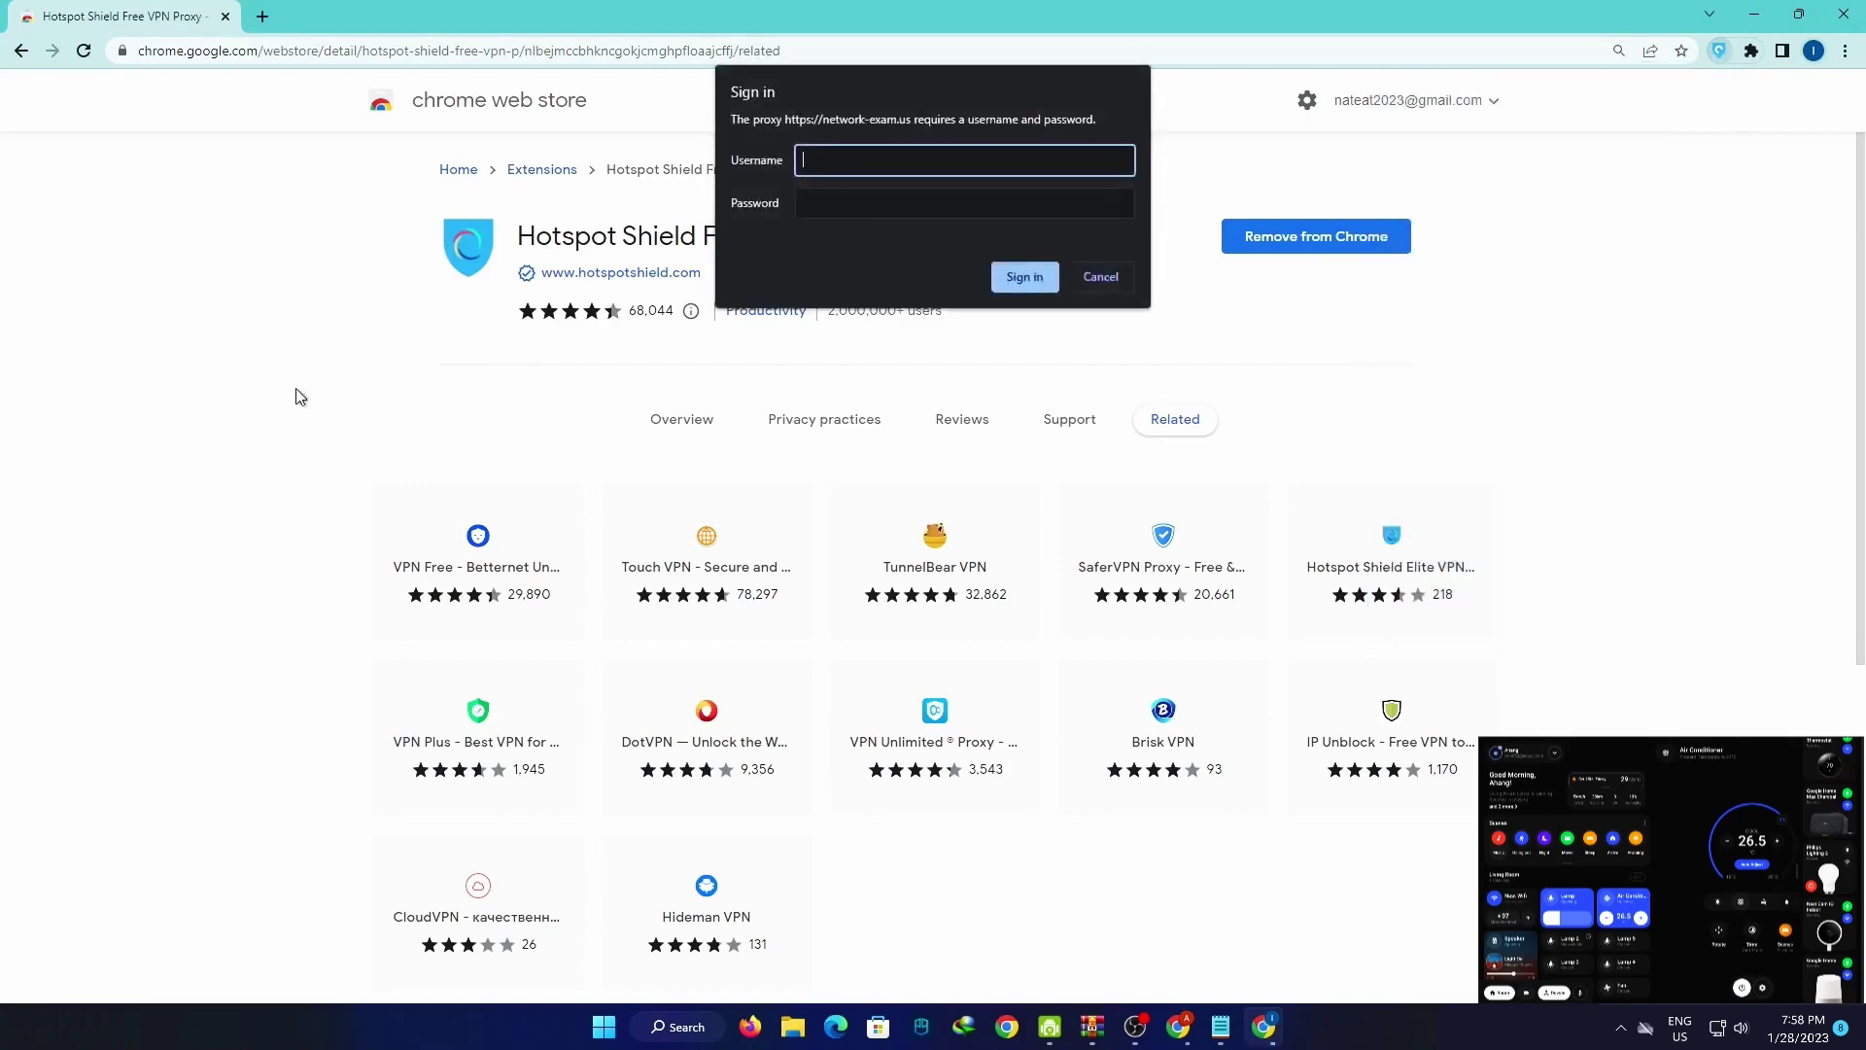
# Check the browser's public IP address by searching Google for "what is my ip address" in a new tab, and close that tab.
pyautogui.hotkey('ctrl', 't')
pyautogui.click(1818, 253)
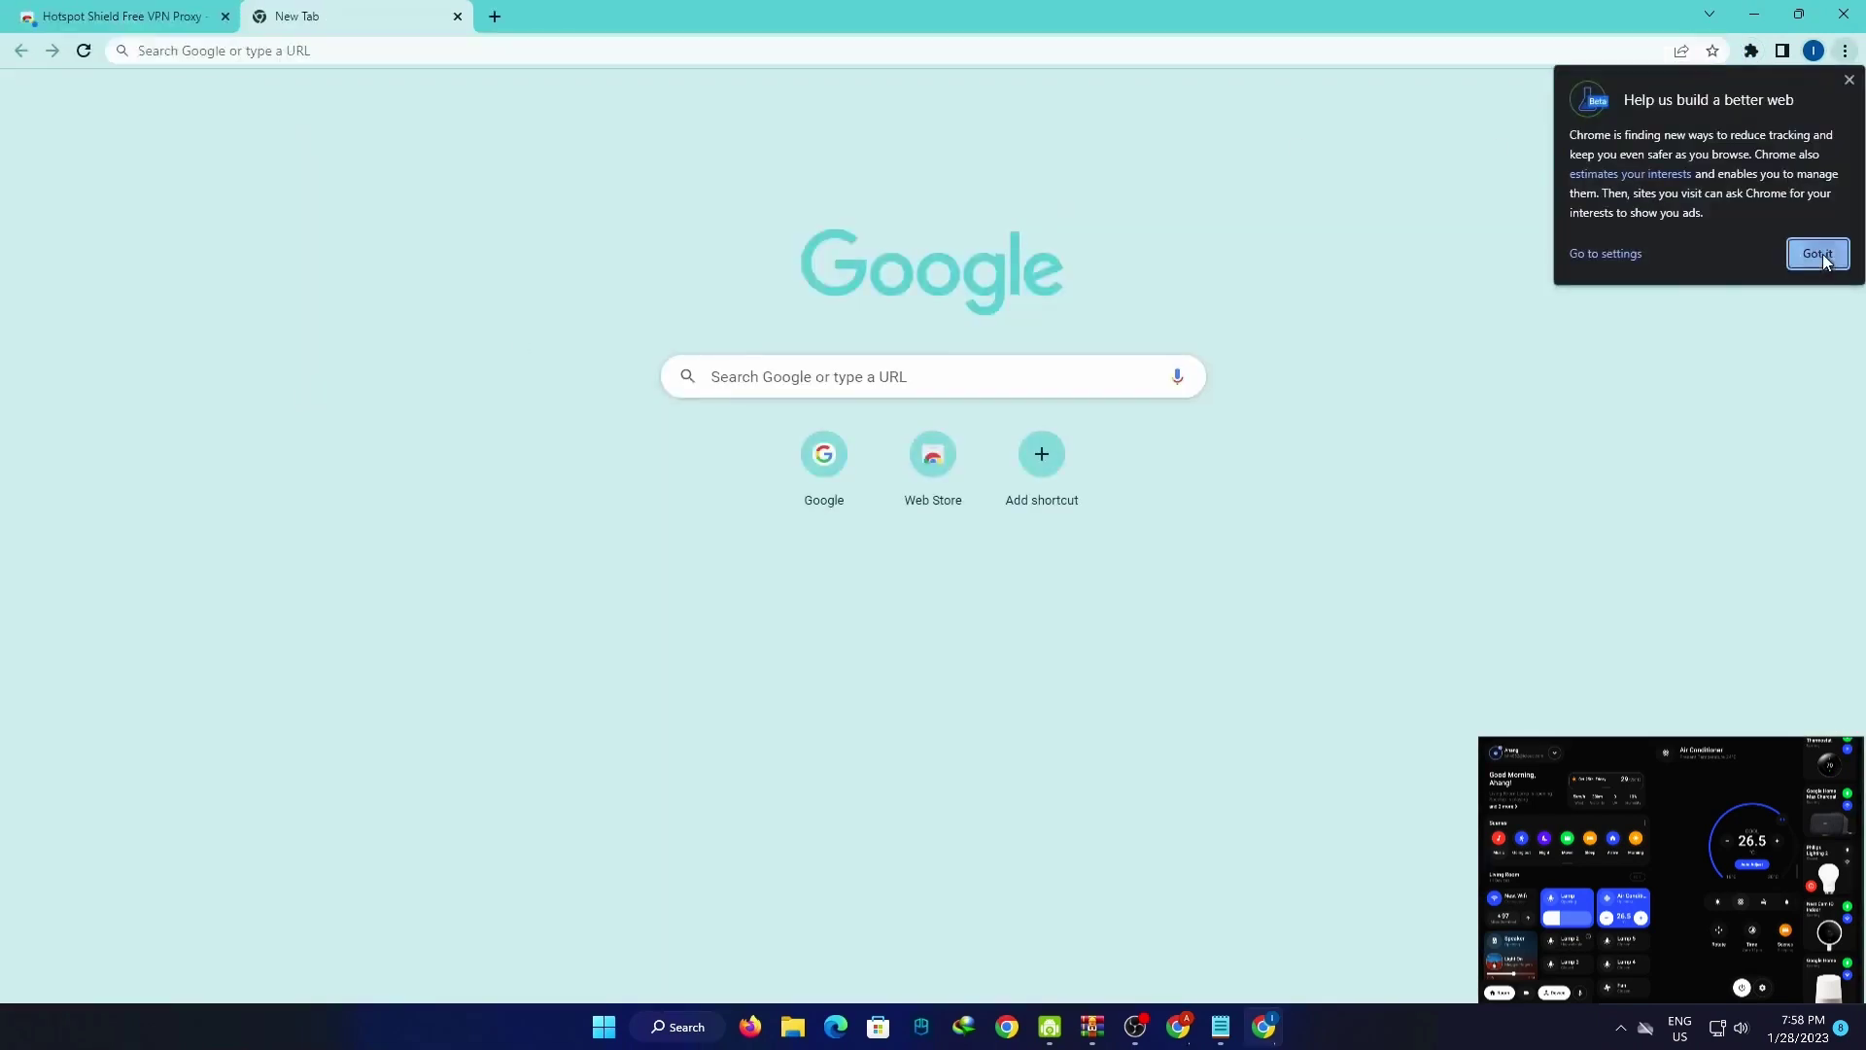
pyautogui.click(462, 46)
pyautogui.write('what is my ip a')
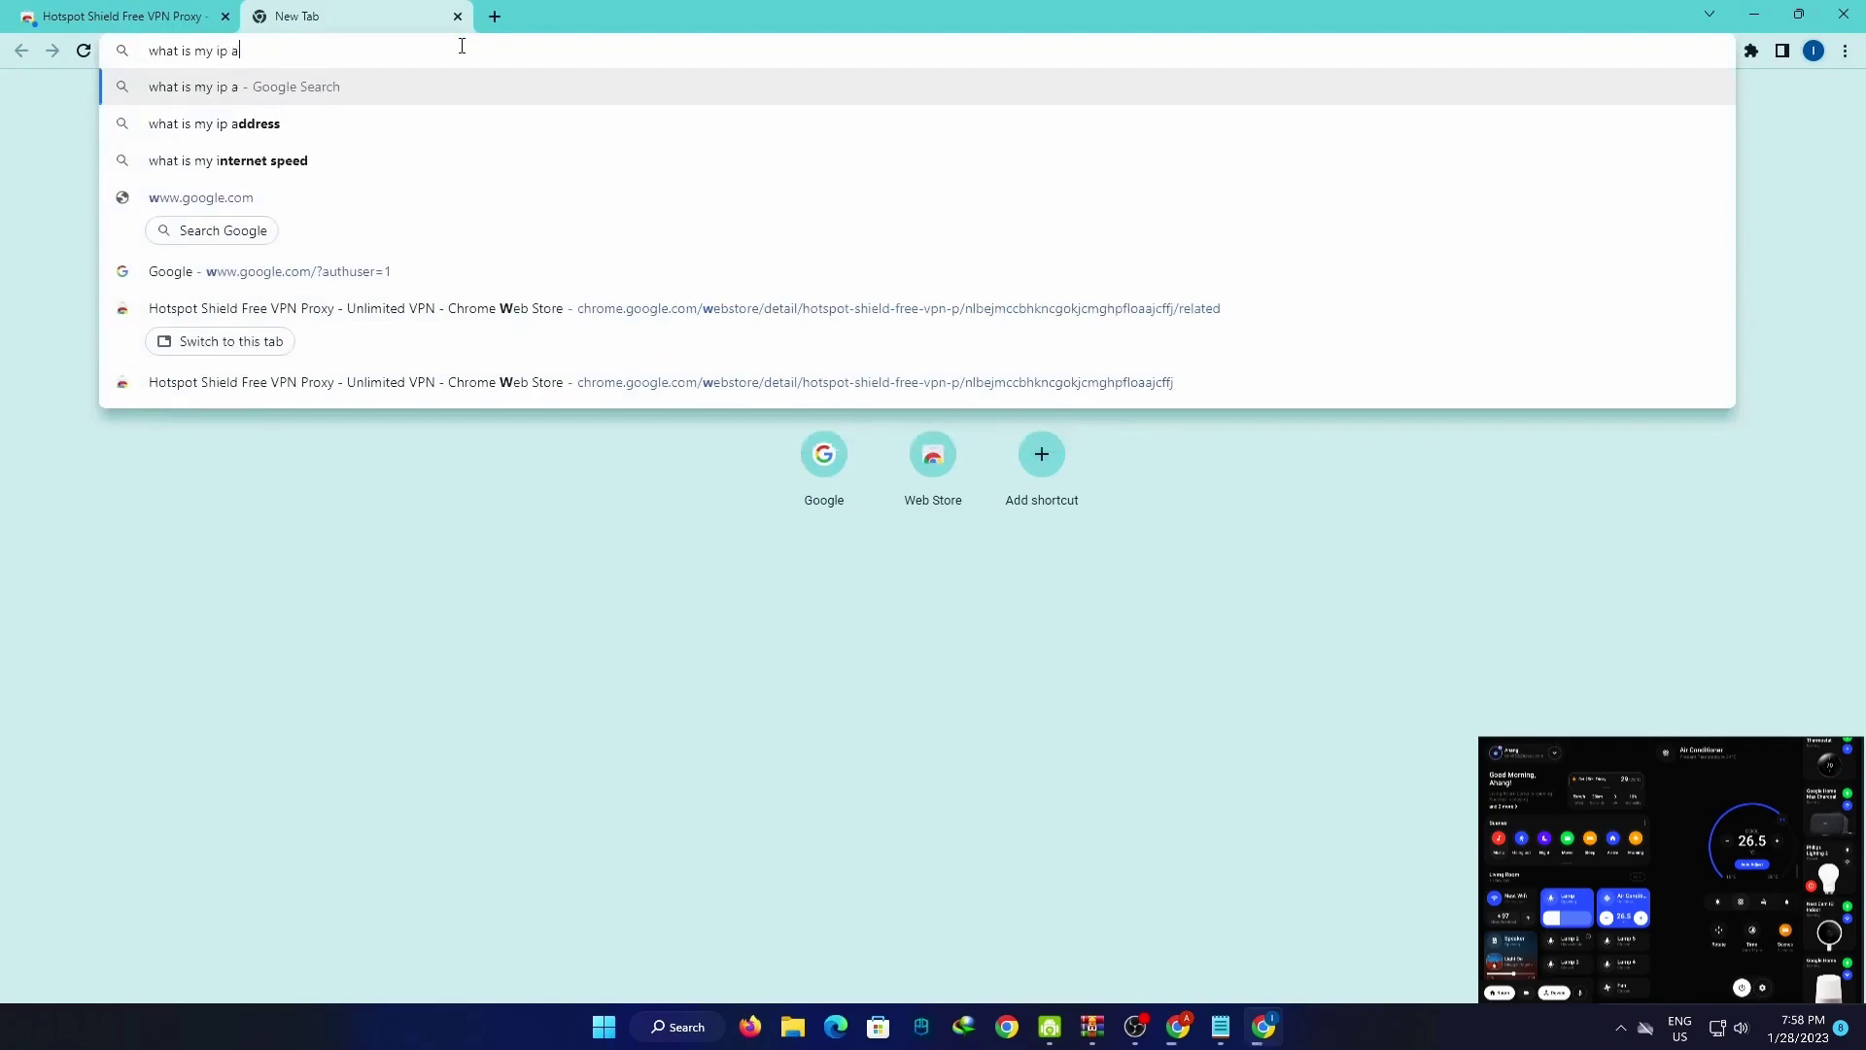
pyautogui.press('Down')
pyautogui.press('Return')
pyautogui.moveTo(452, 334); pyautogui.dragTo(189, 329)
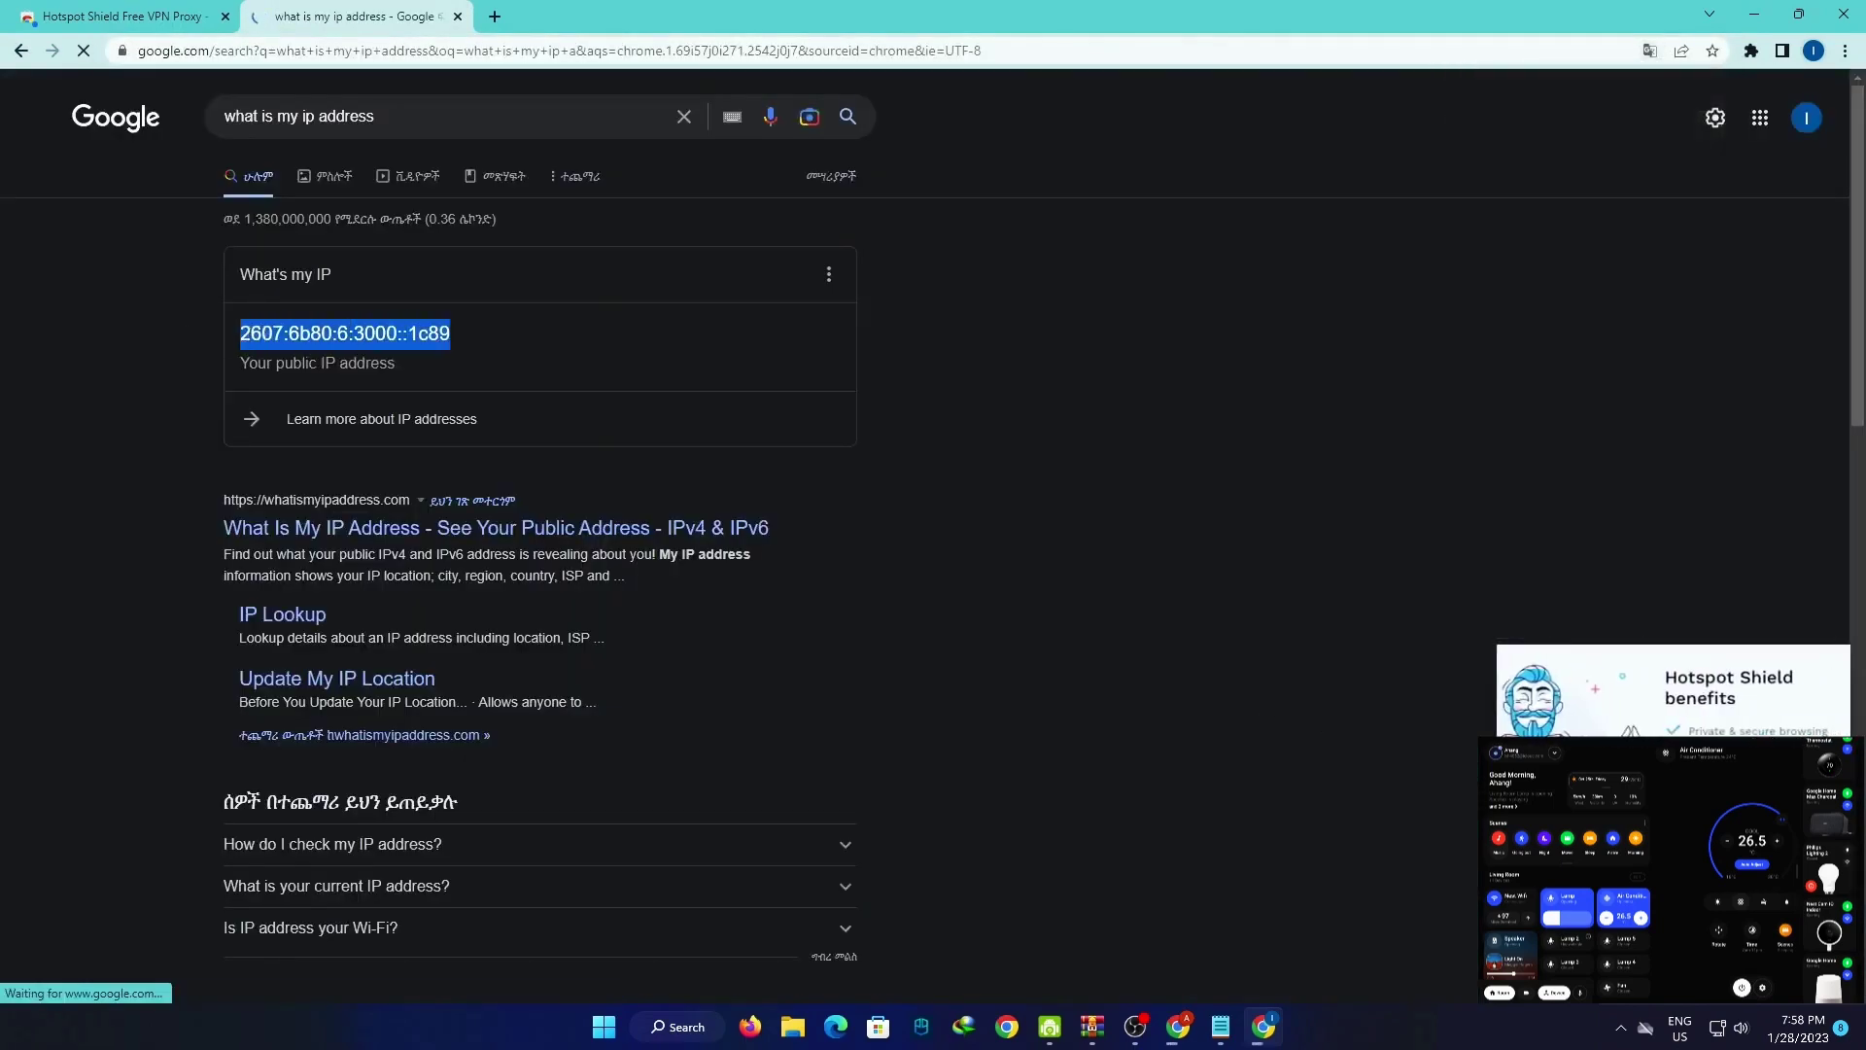
pyautogui.click(1289, 430)
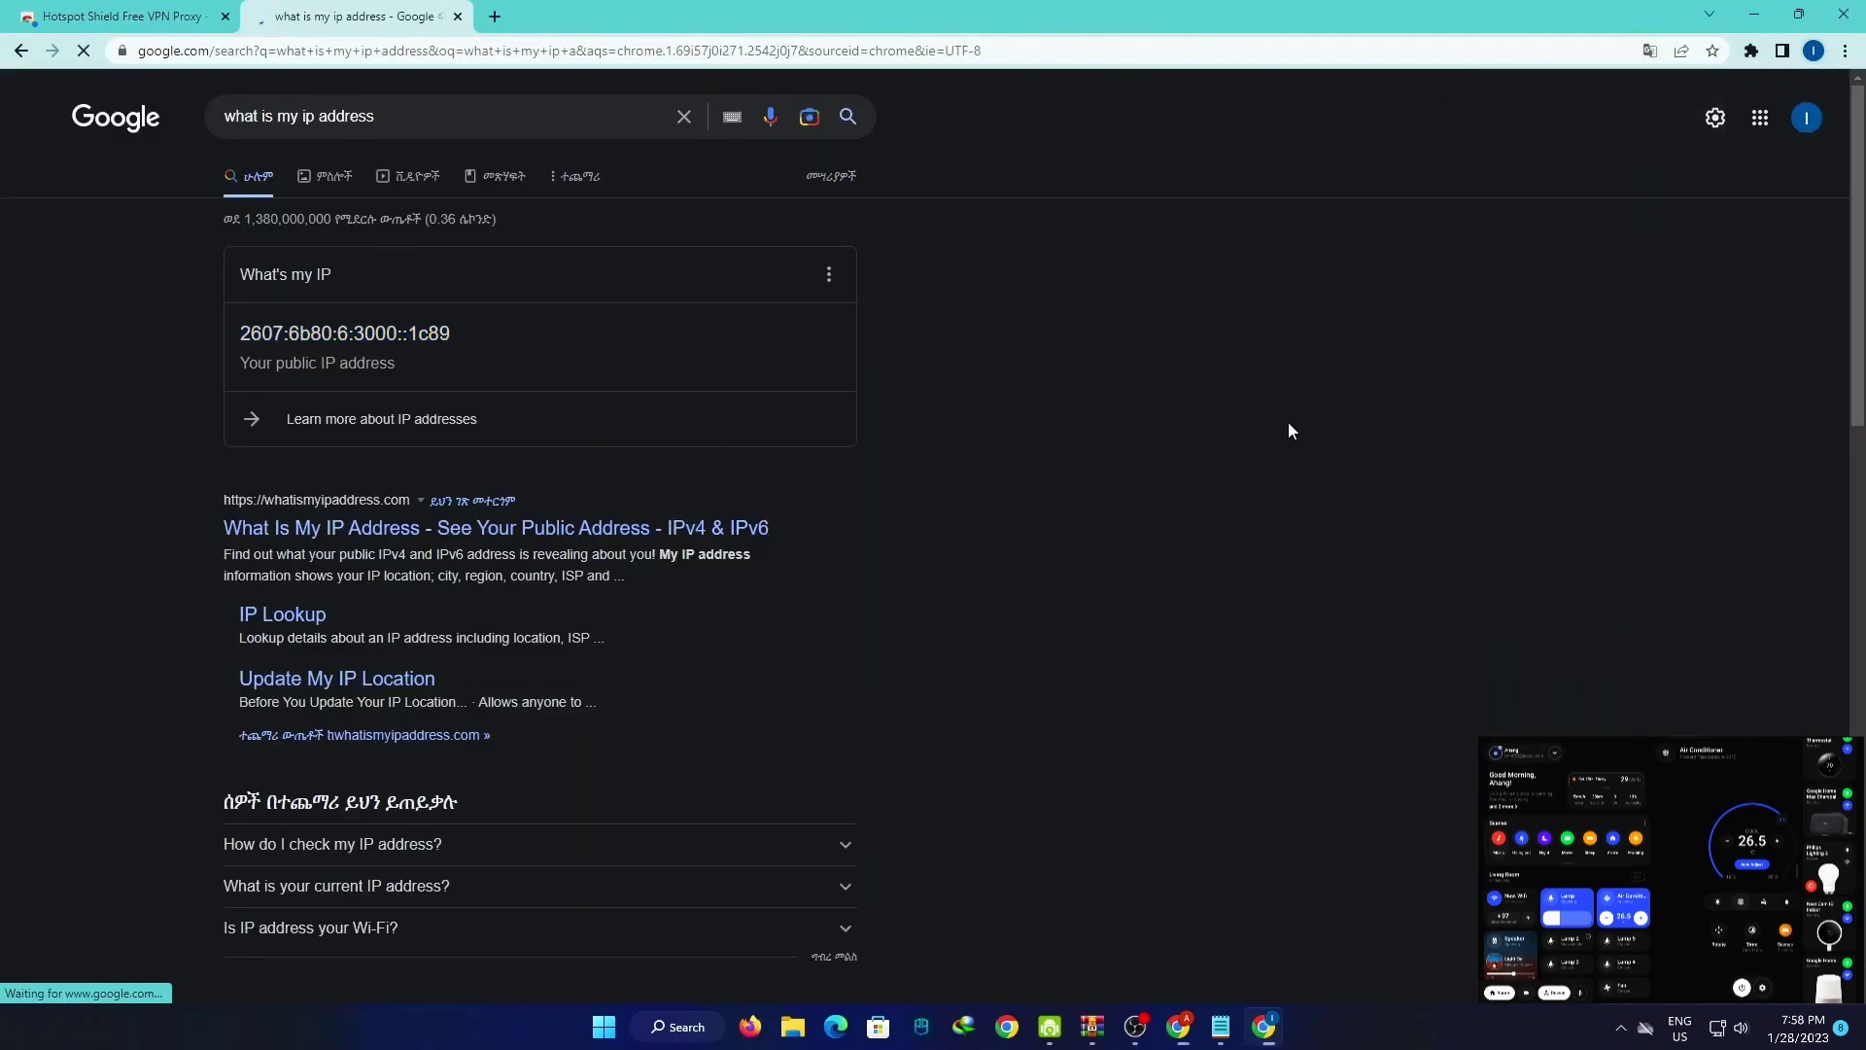
pyautogui.moveTo(452, 333); pyautogui.dragTo(267, 316)
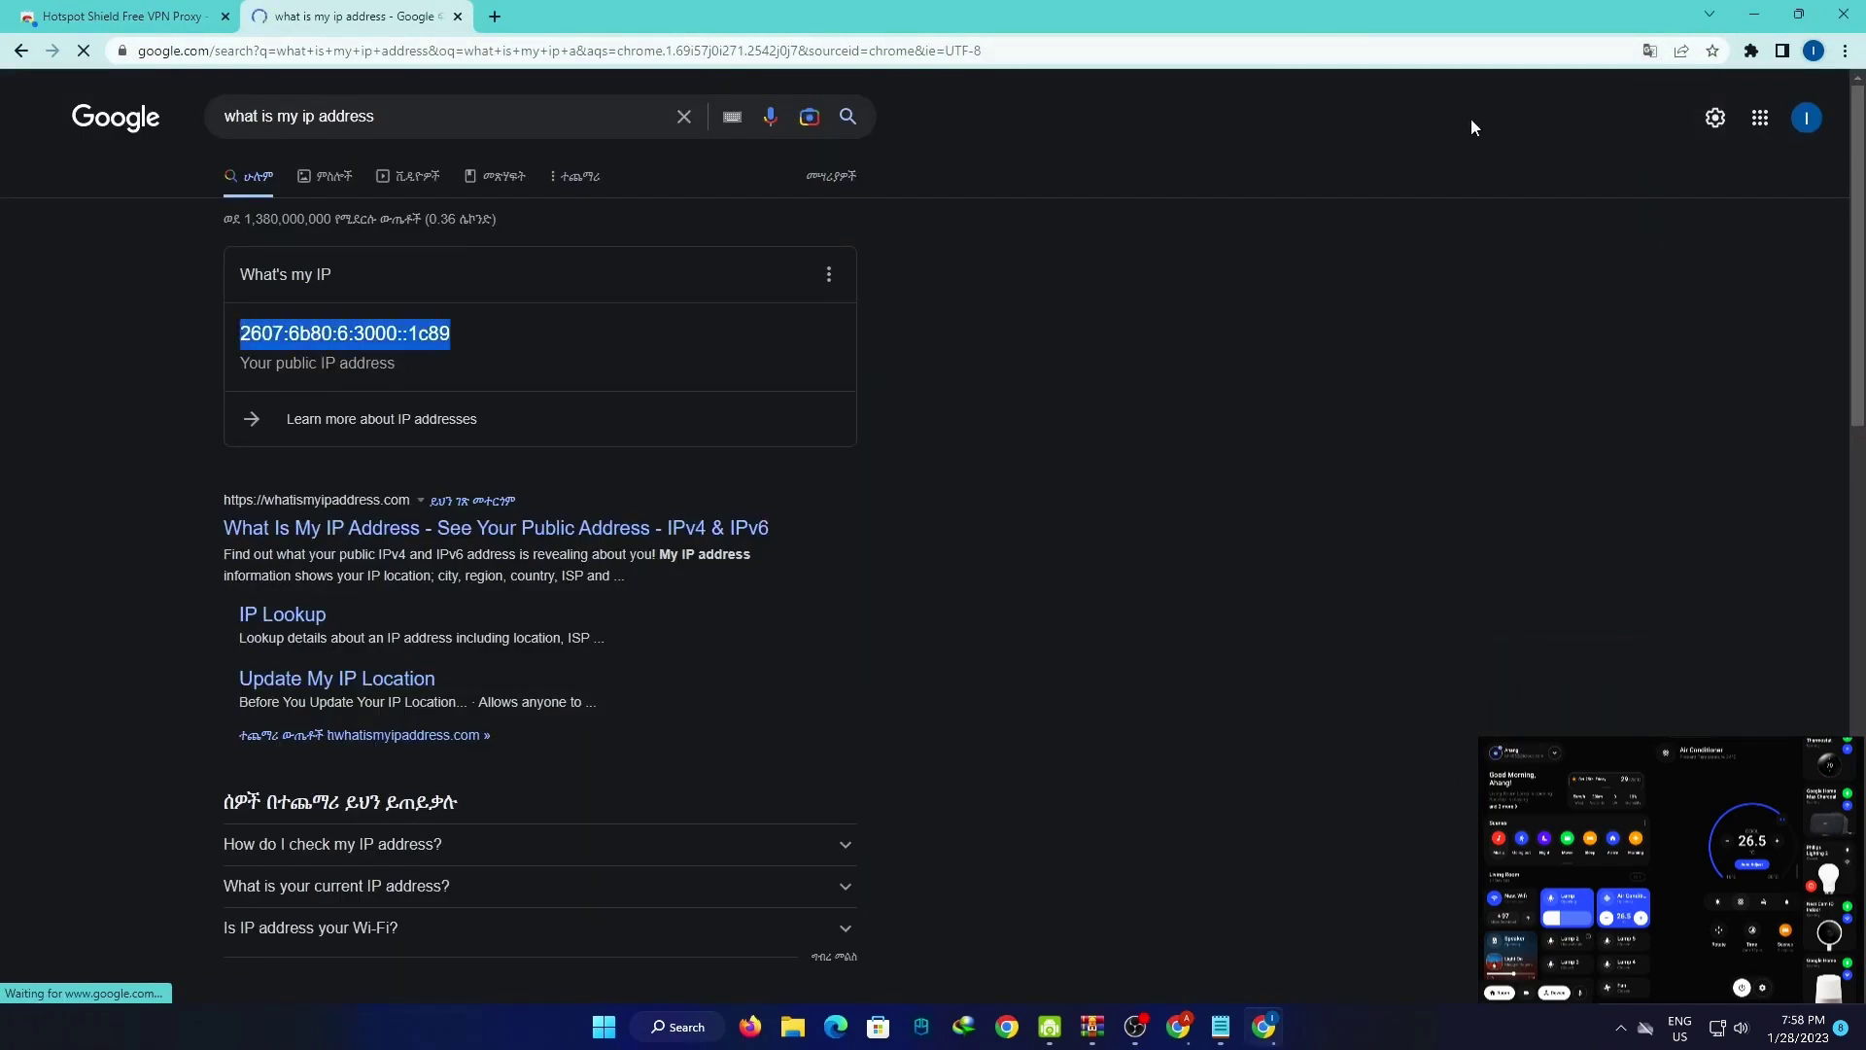
pyautogui.click(1751, 54)
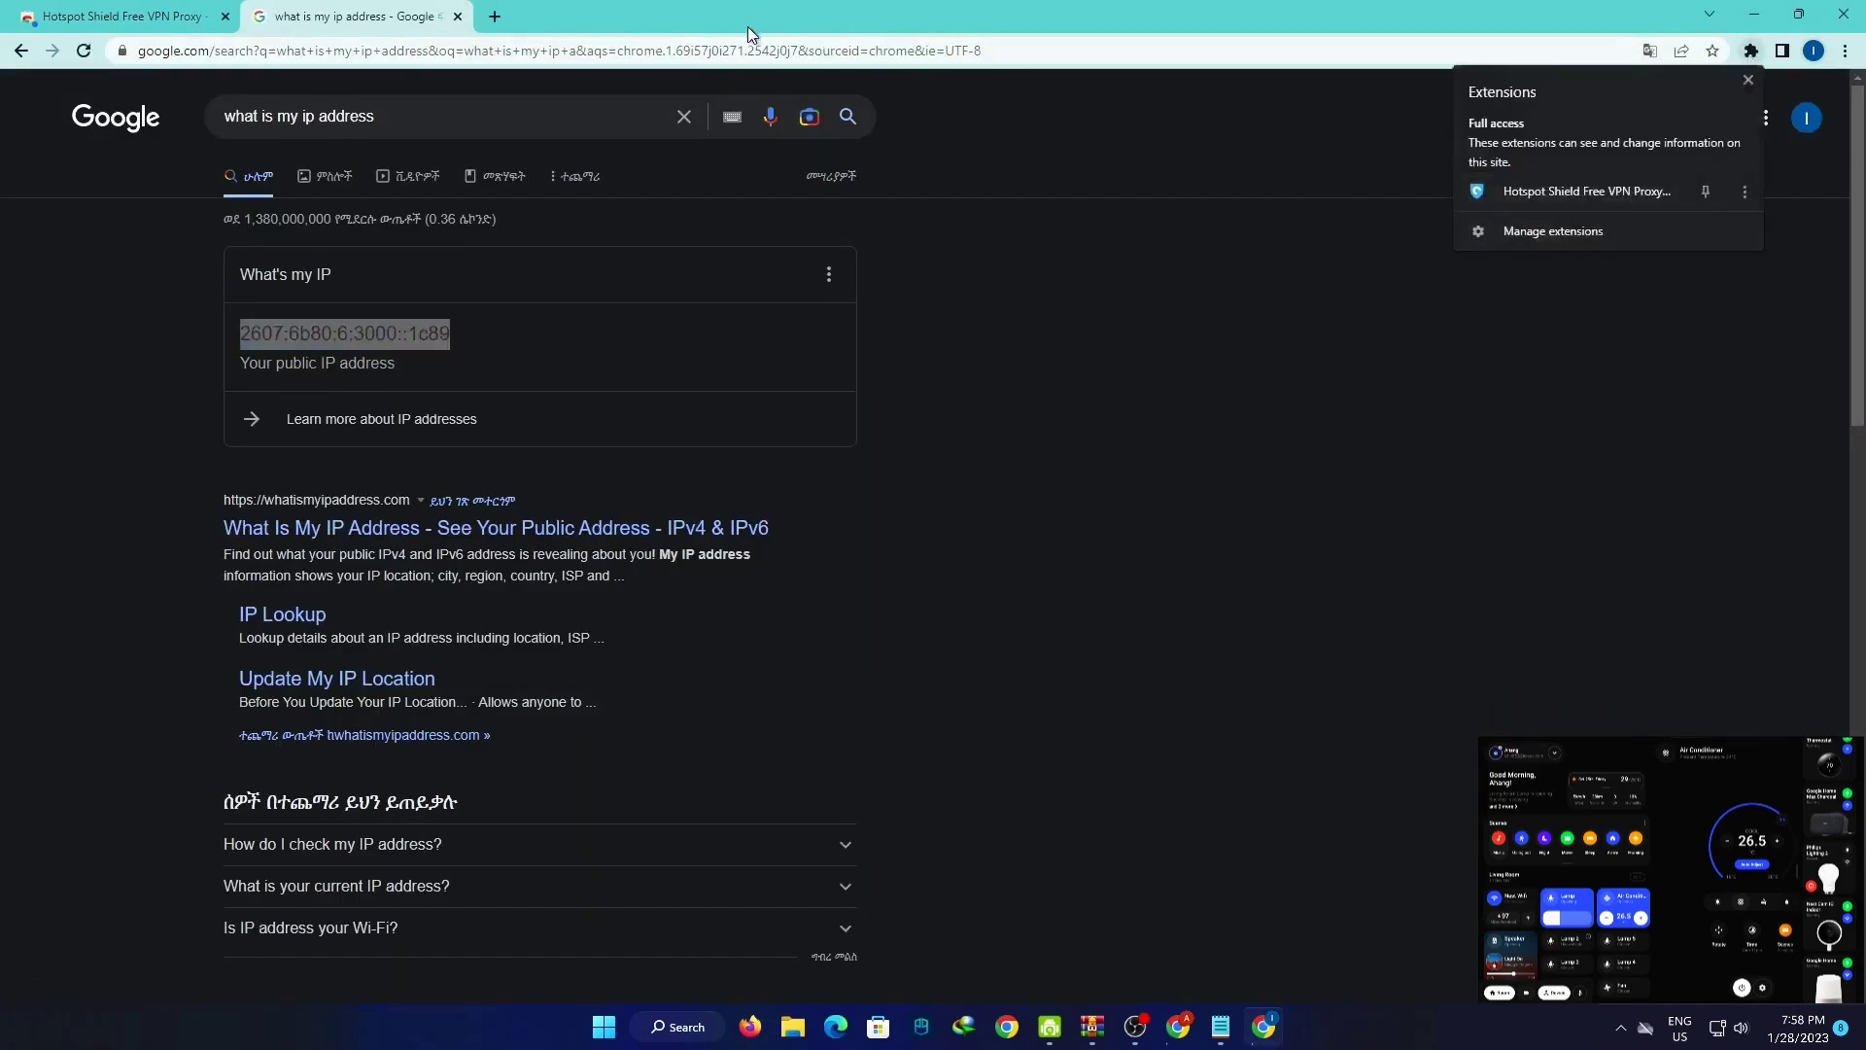
pyautogui.click(460, 16)
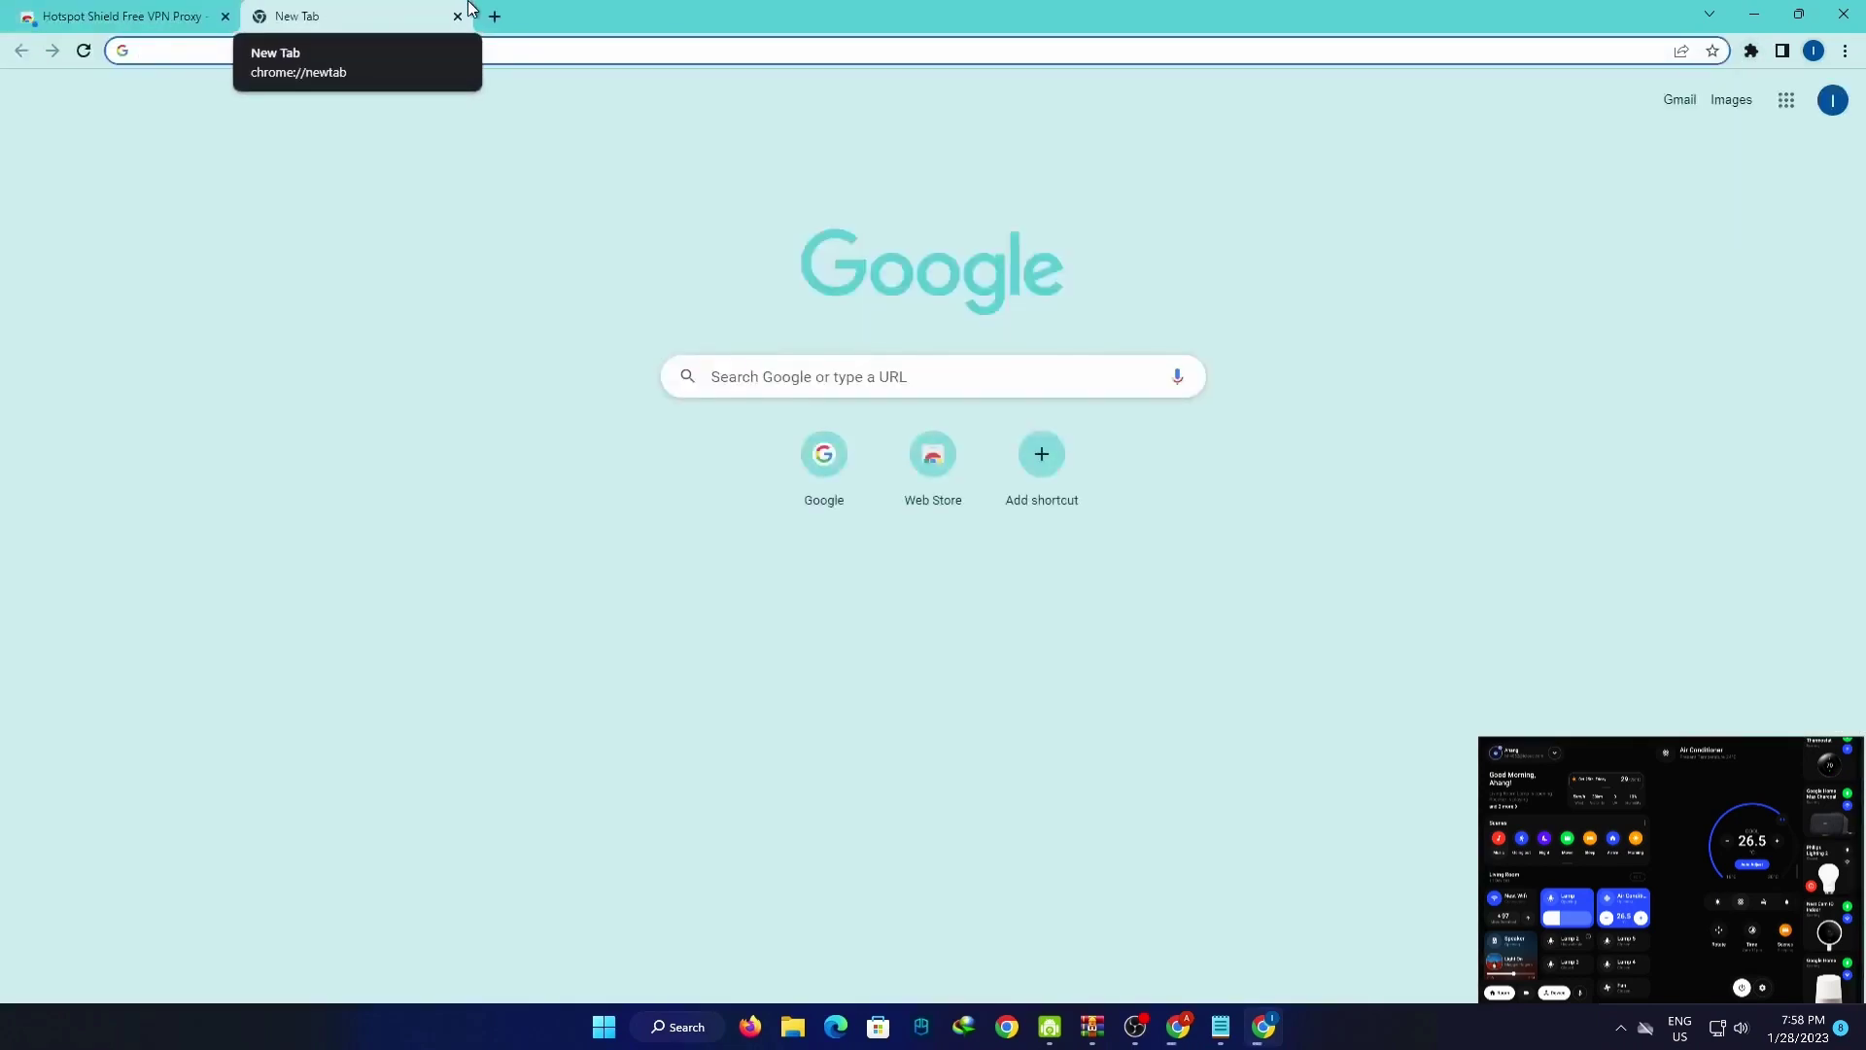
# Open the website getfreesmsnumber.com in a new tab.
pyautogui.write('getfreesms.c')
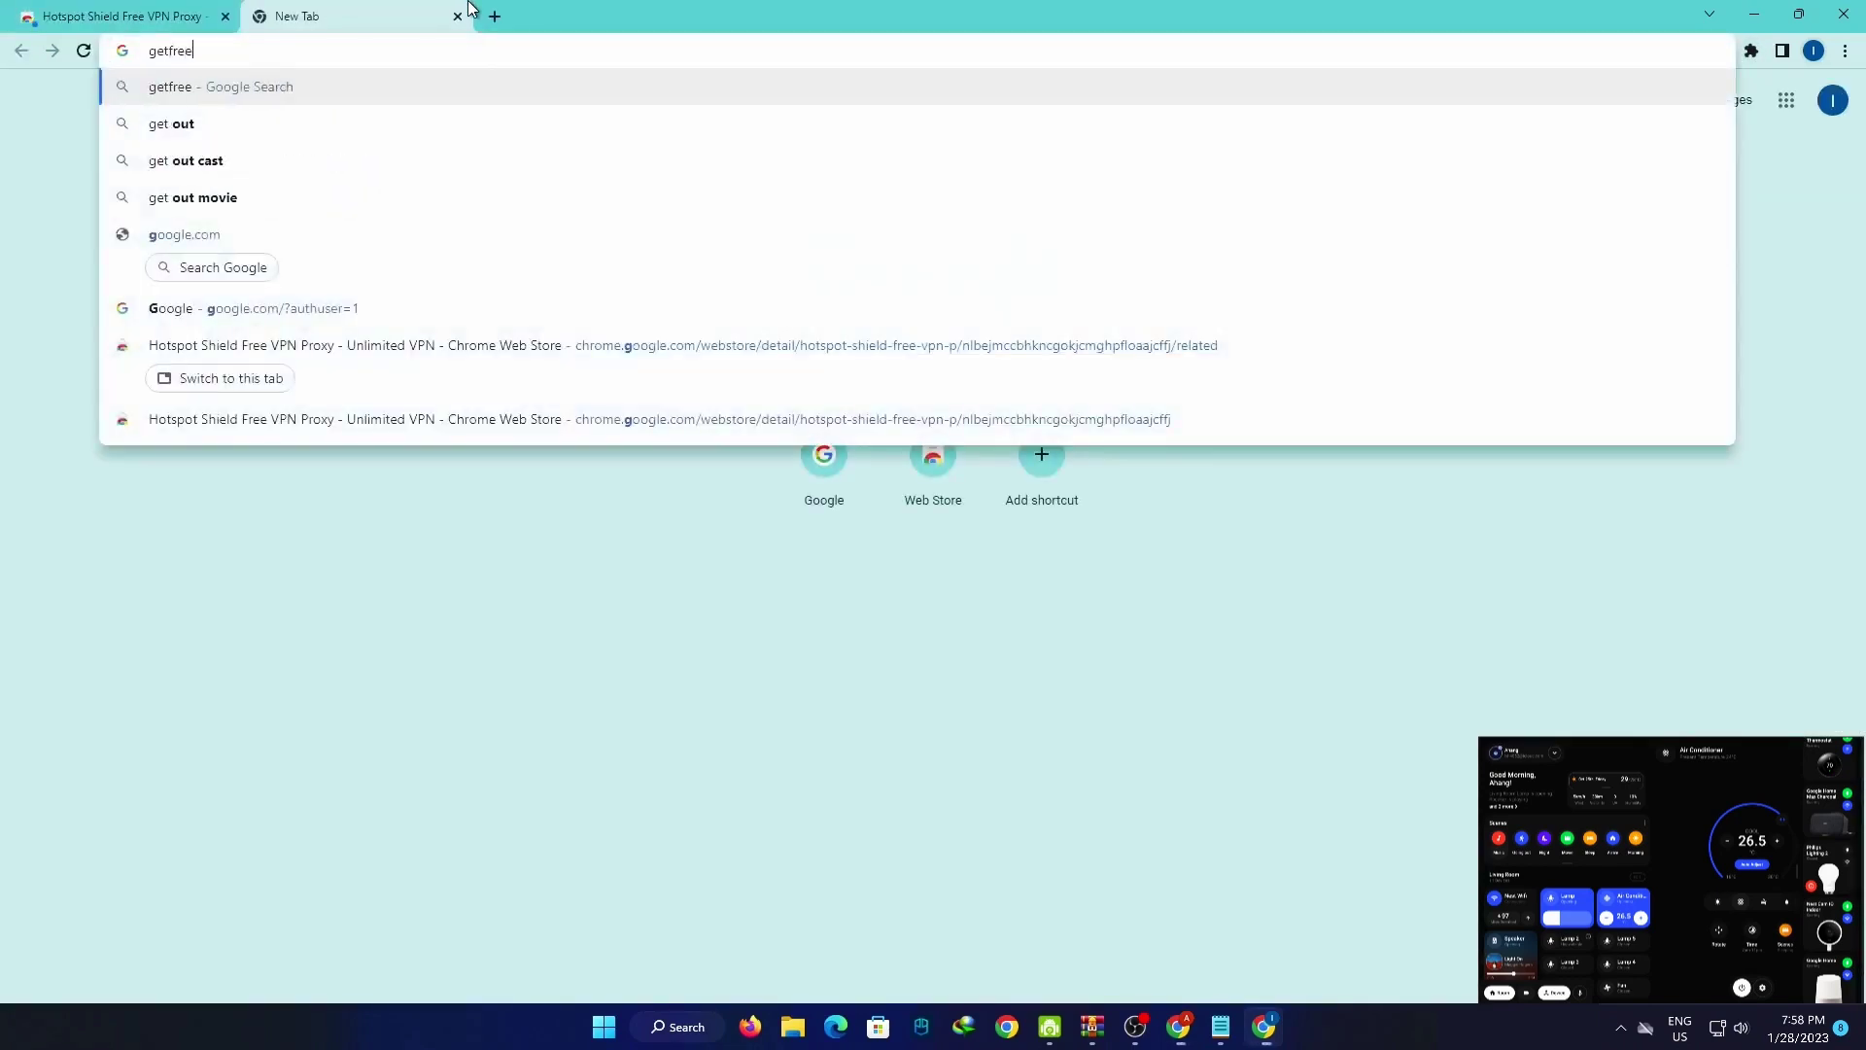
pyautogui.press('BackSpace')
pyautogui.press('BackSpace')
pyautogui.write('number.com')
pyautogui.press('Return')
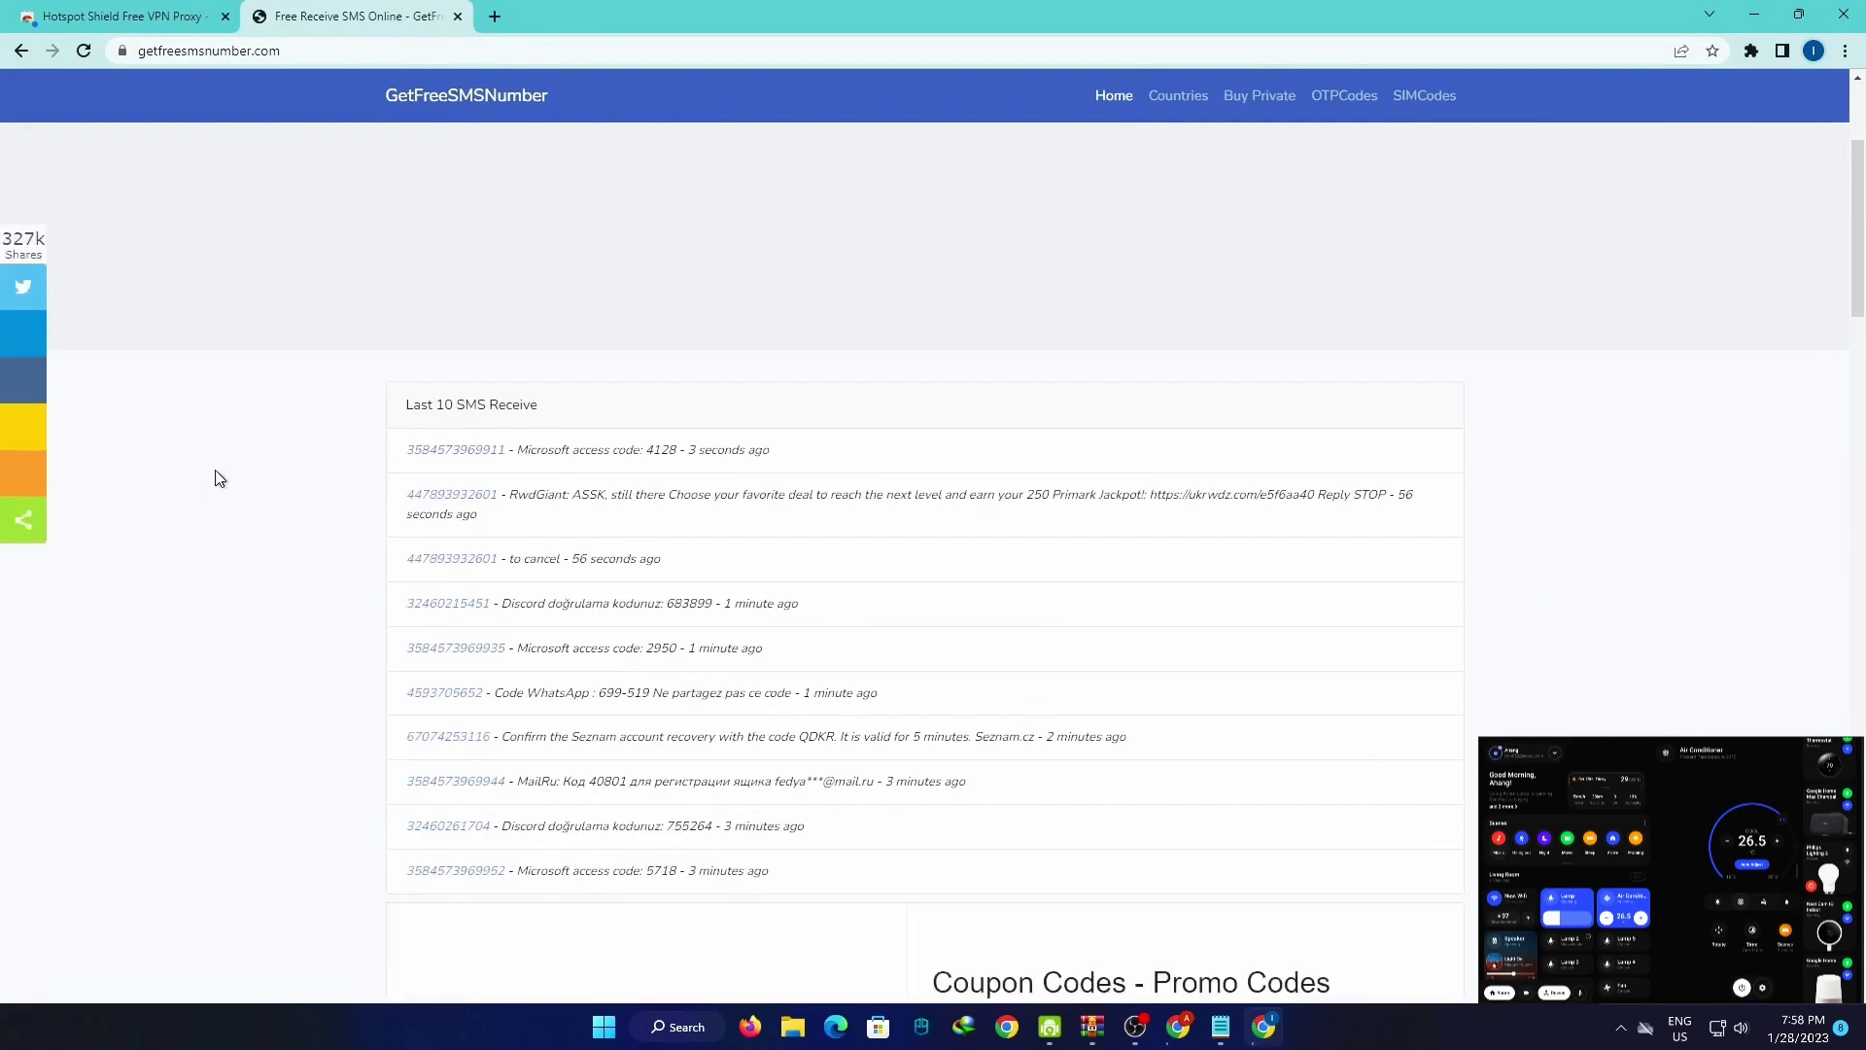
# Search Google for "chatgpt" in a new tab and launch ChatGPT from OpenAI's ChatGPT blog page.
pyautogui.hotkey('ctrl', 't')
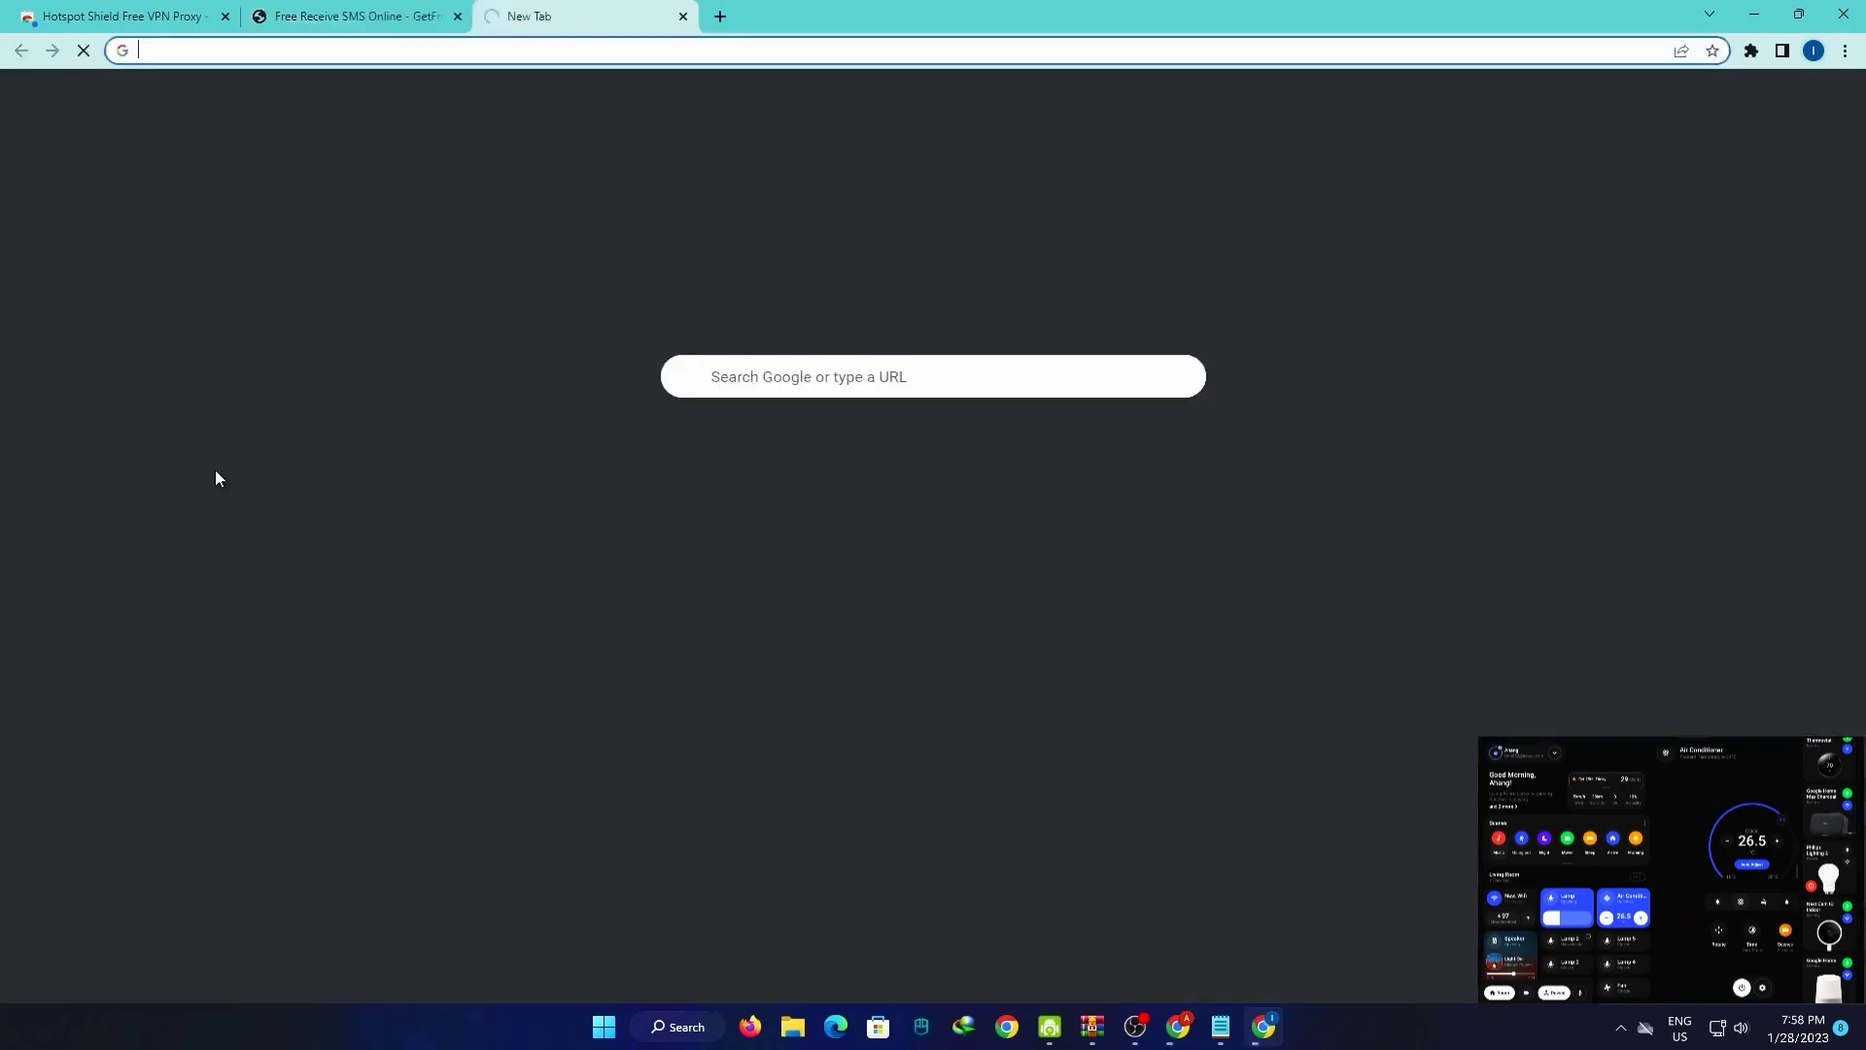
pyautogui.write('chatgpt')
pyautogui.press('Return')
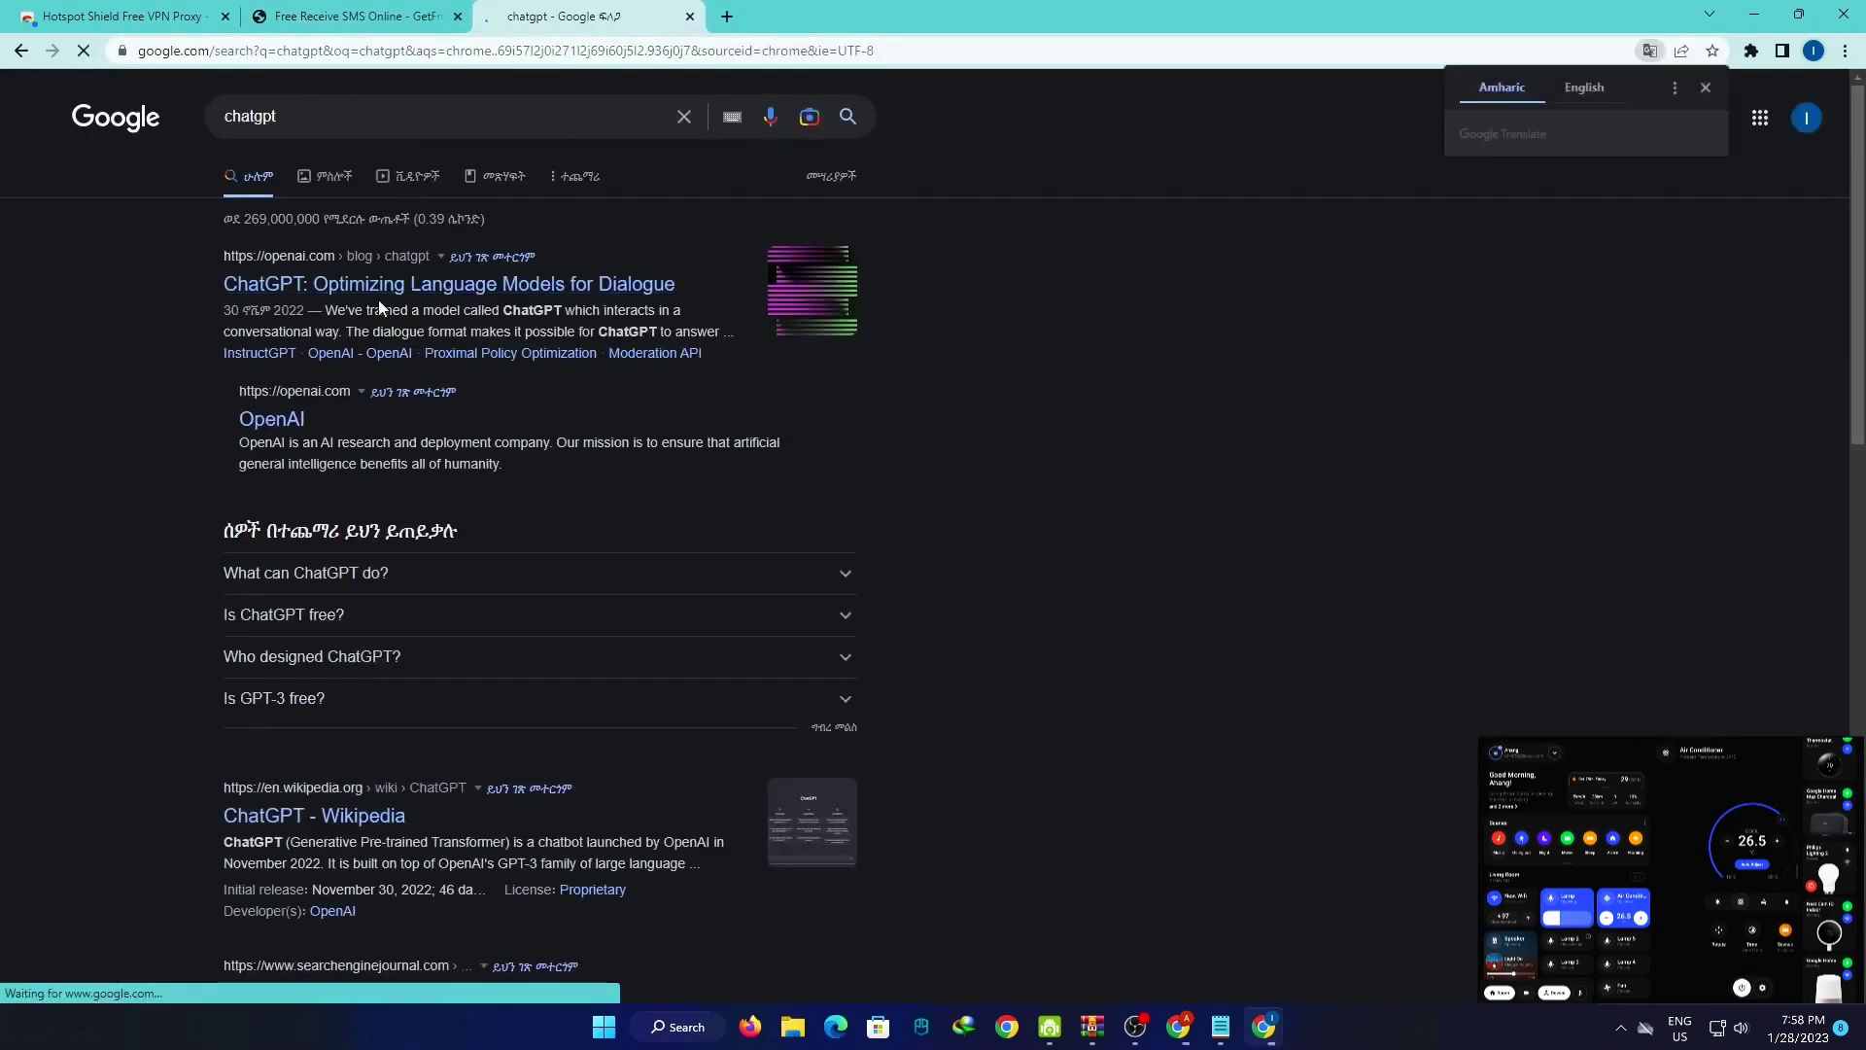
pyautogui.click(1714, 84)
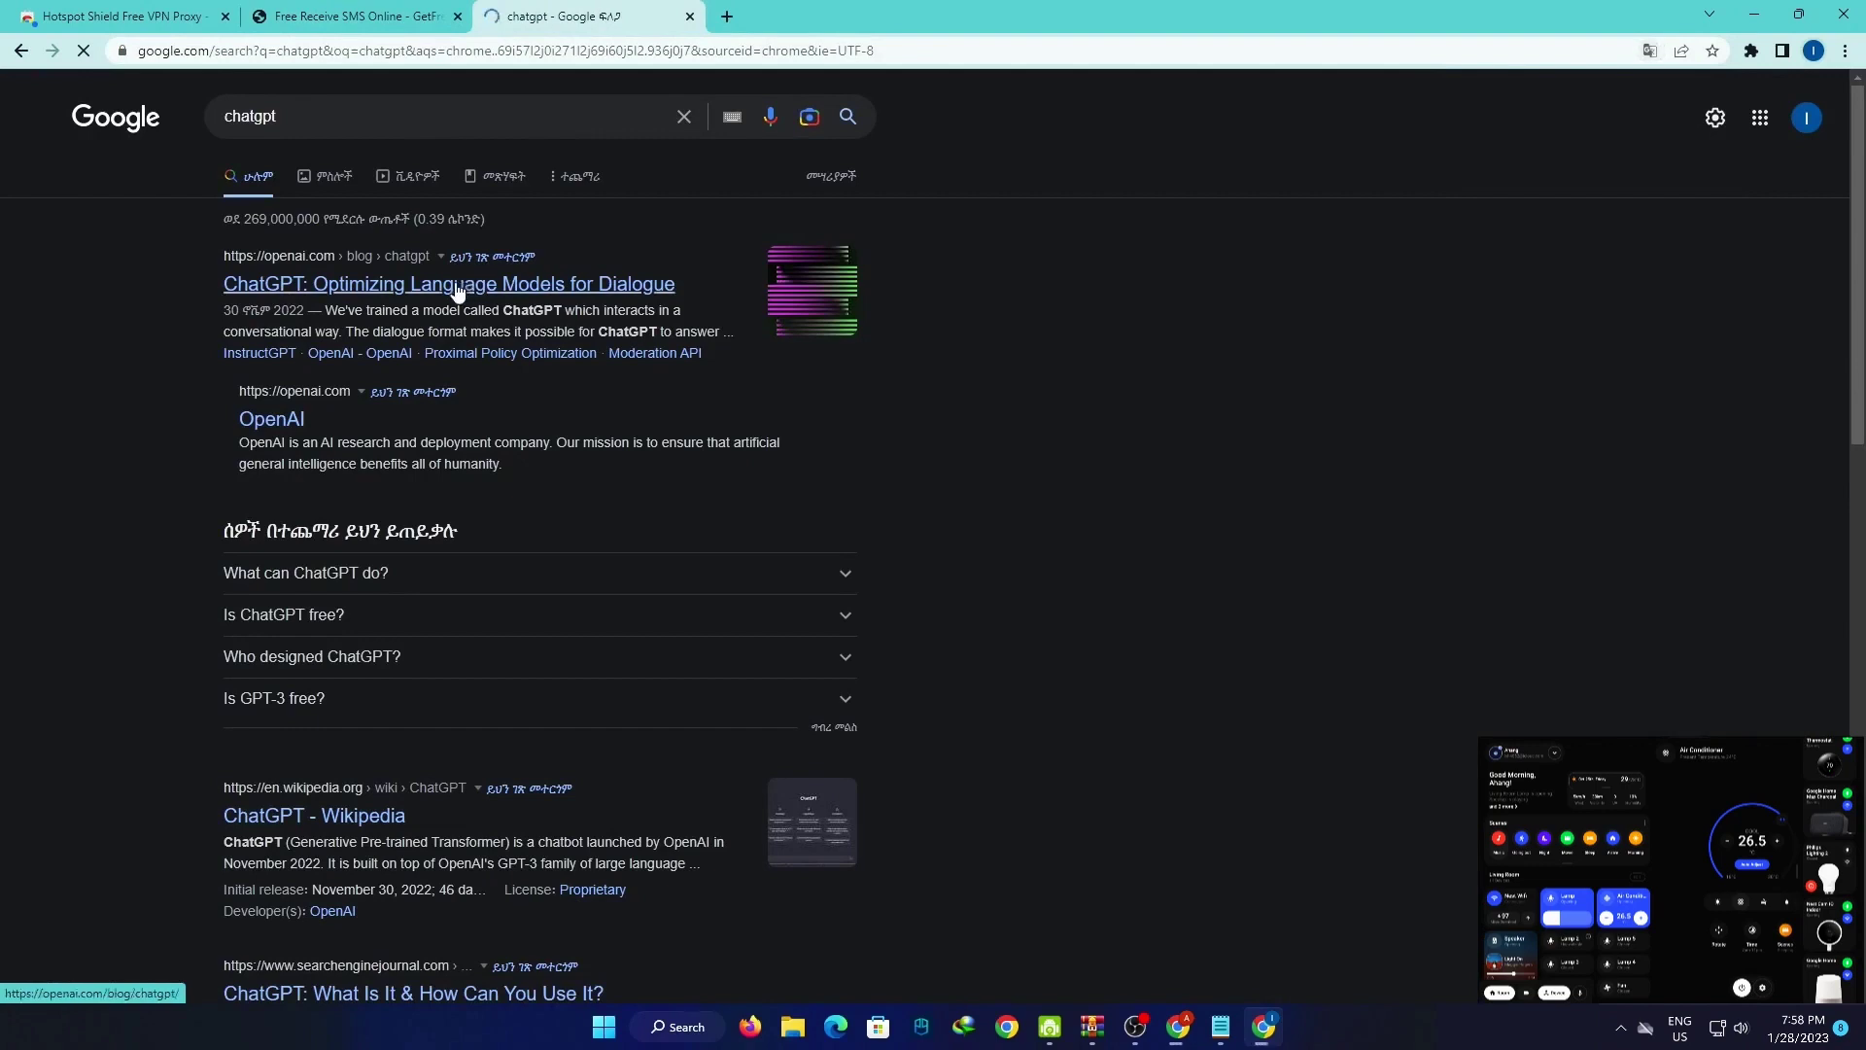
pyautogui.click(826, 304)
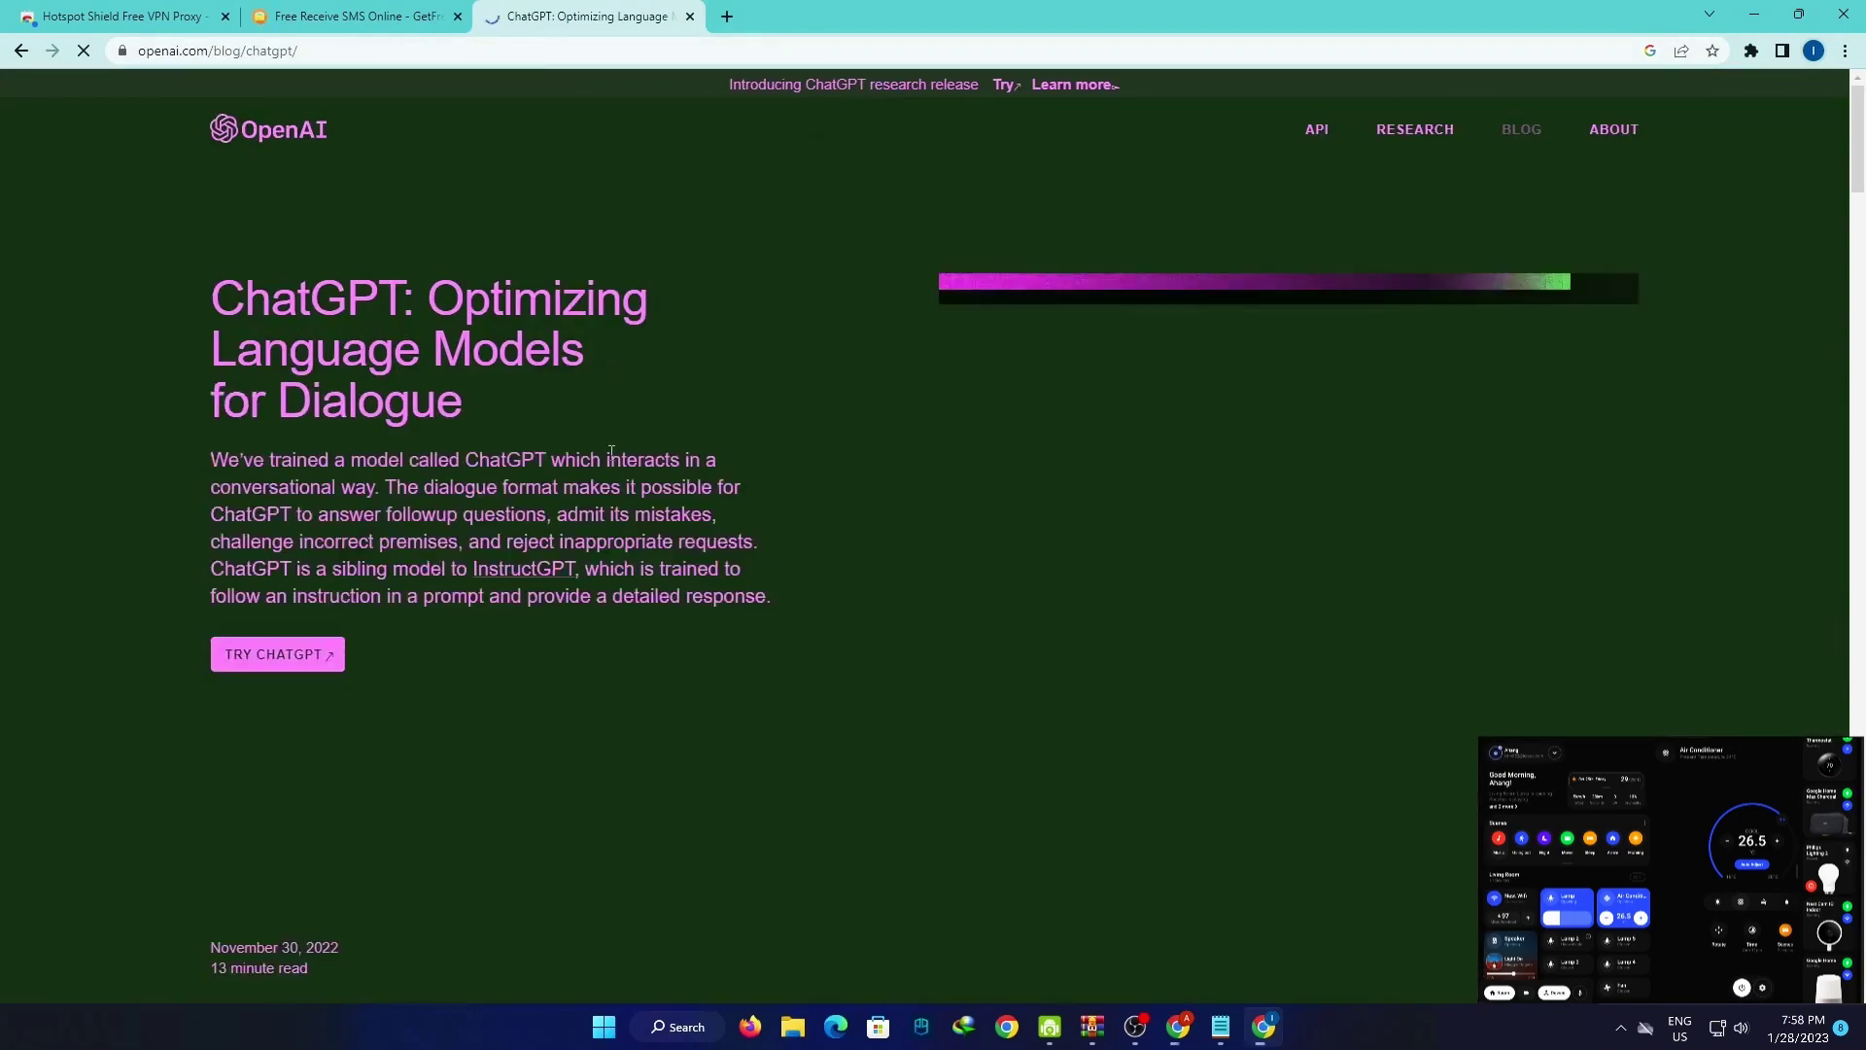
pyautogui.click(242, 656)
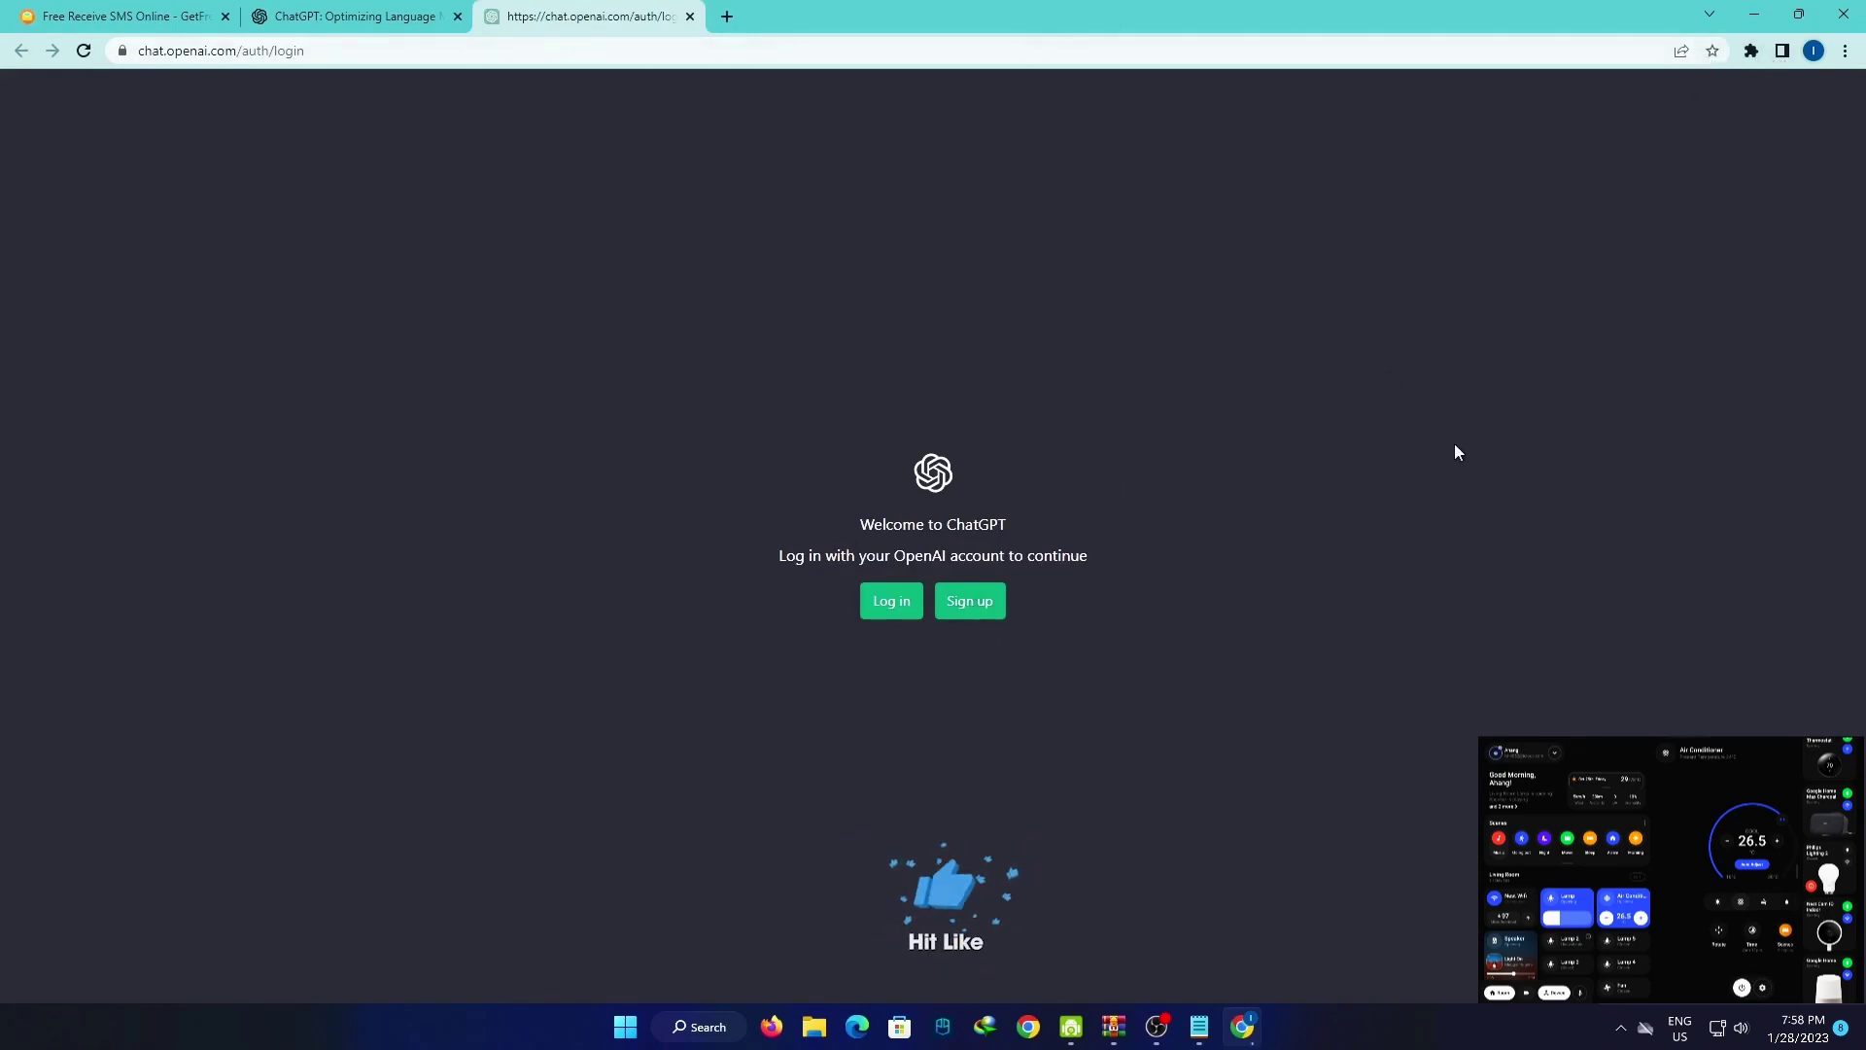
# Start signing up for a new OpenAI account from the ChatGPT welcome page.
pyautogui.click(1750, 50)
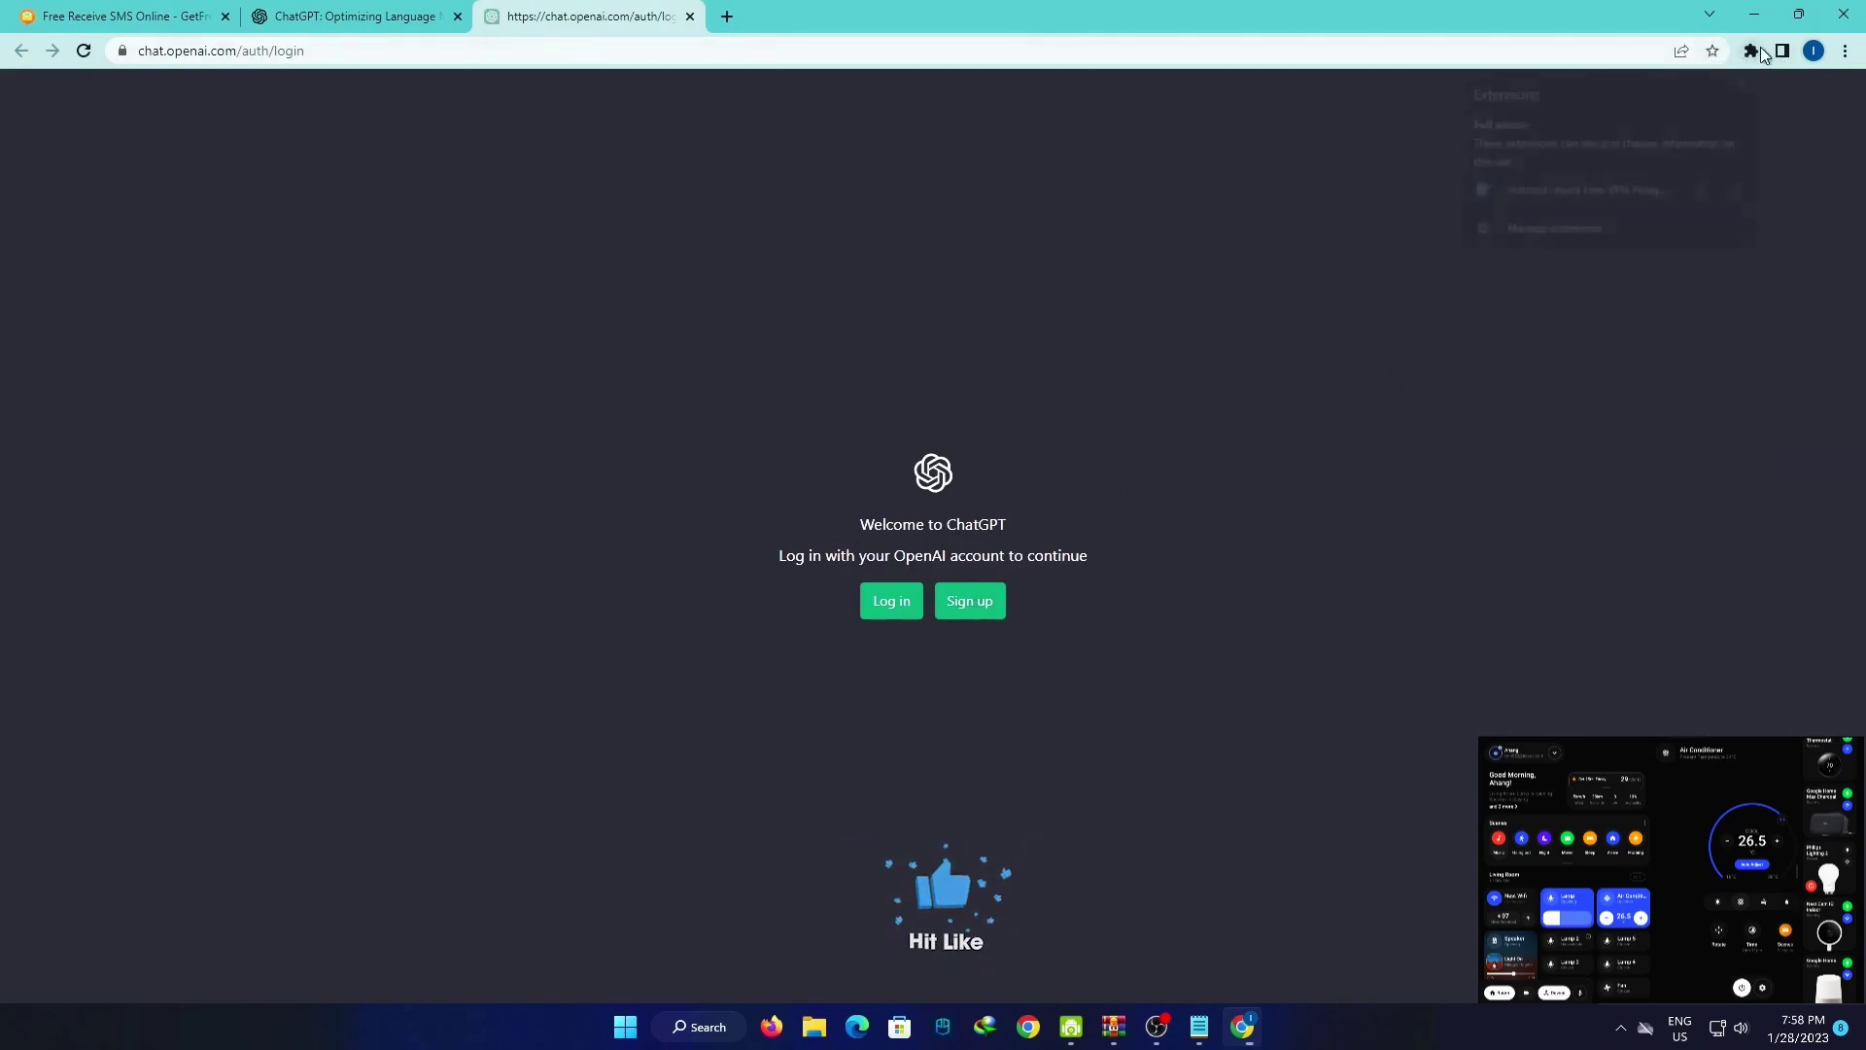
pyautogui.click(1565, 517)
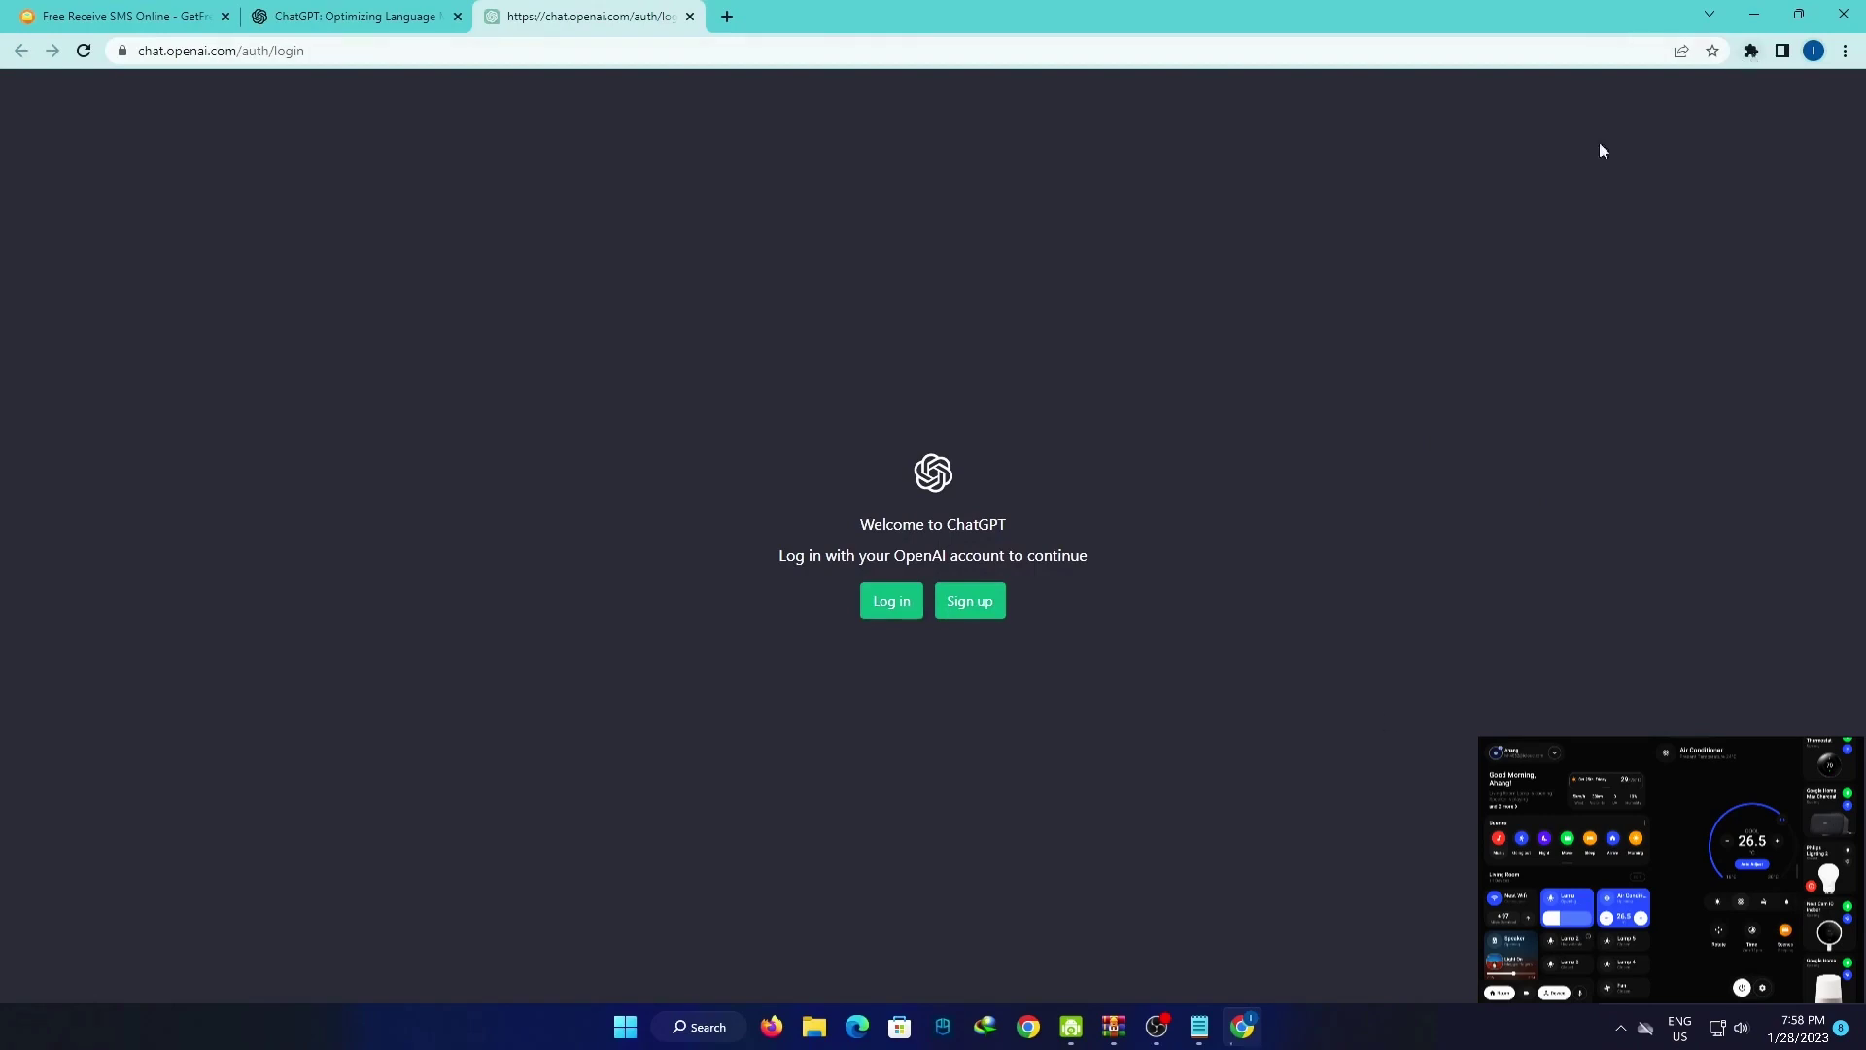
pyautogui.click(970, 602)
pyautogui.click(982, 607)
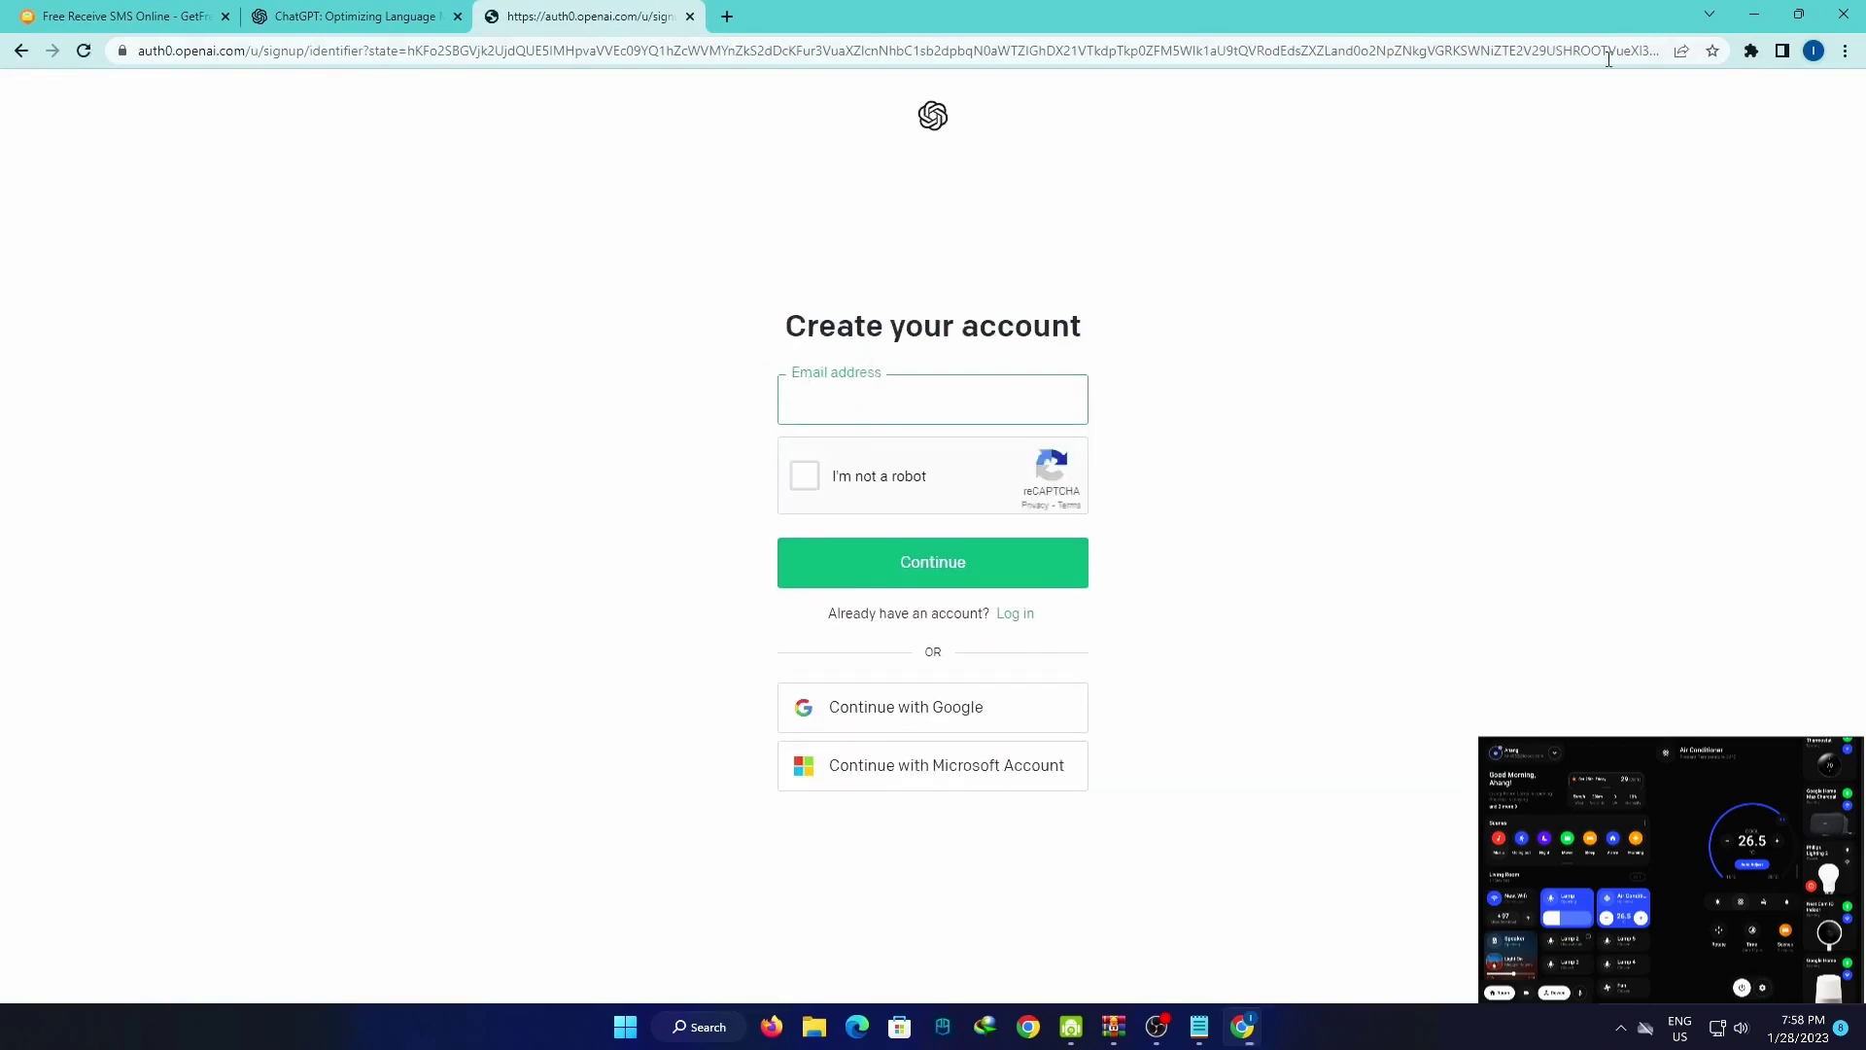
# Enter the account's email address in the sign-up form and start the "I'm not a robot" check.
pyautogui.click(1814, 51)
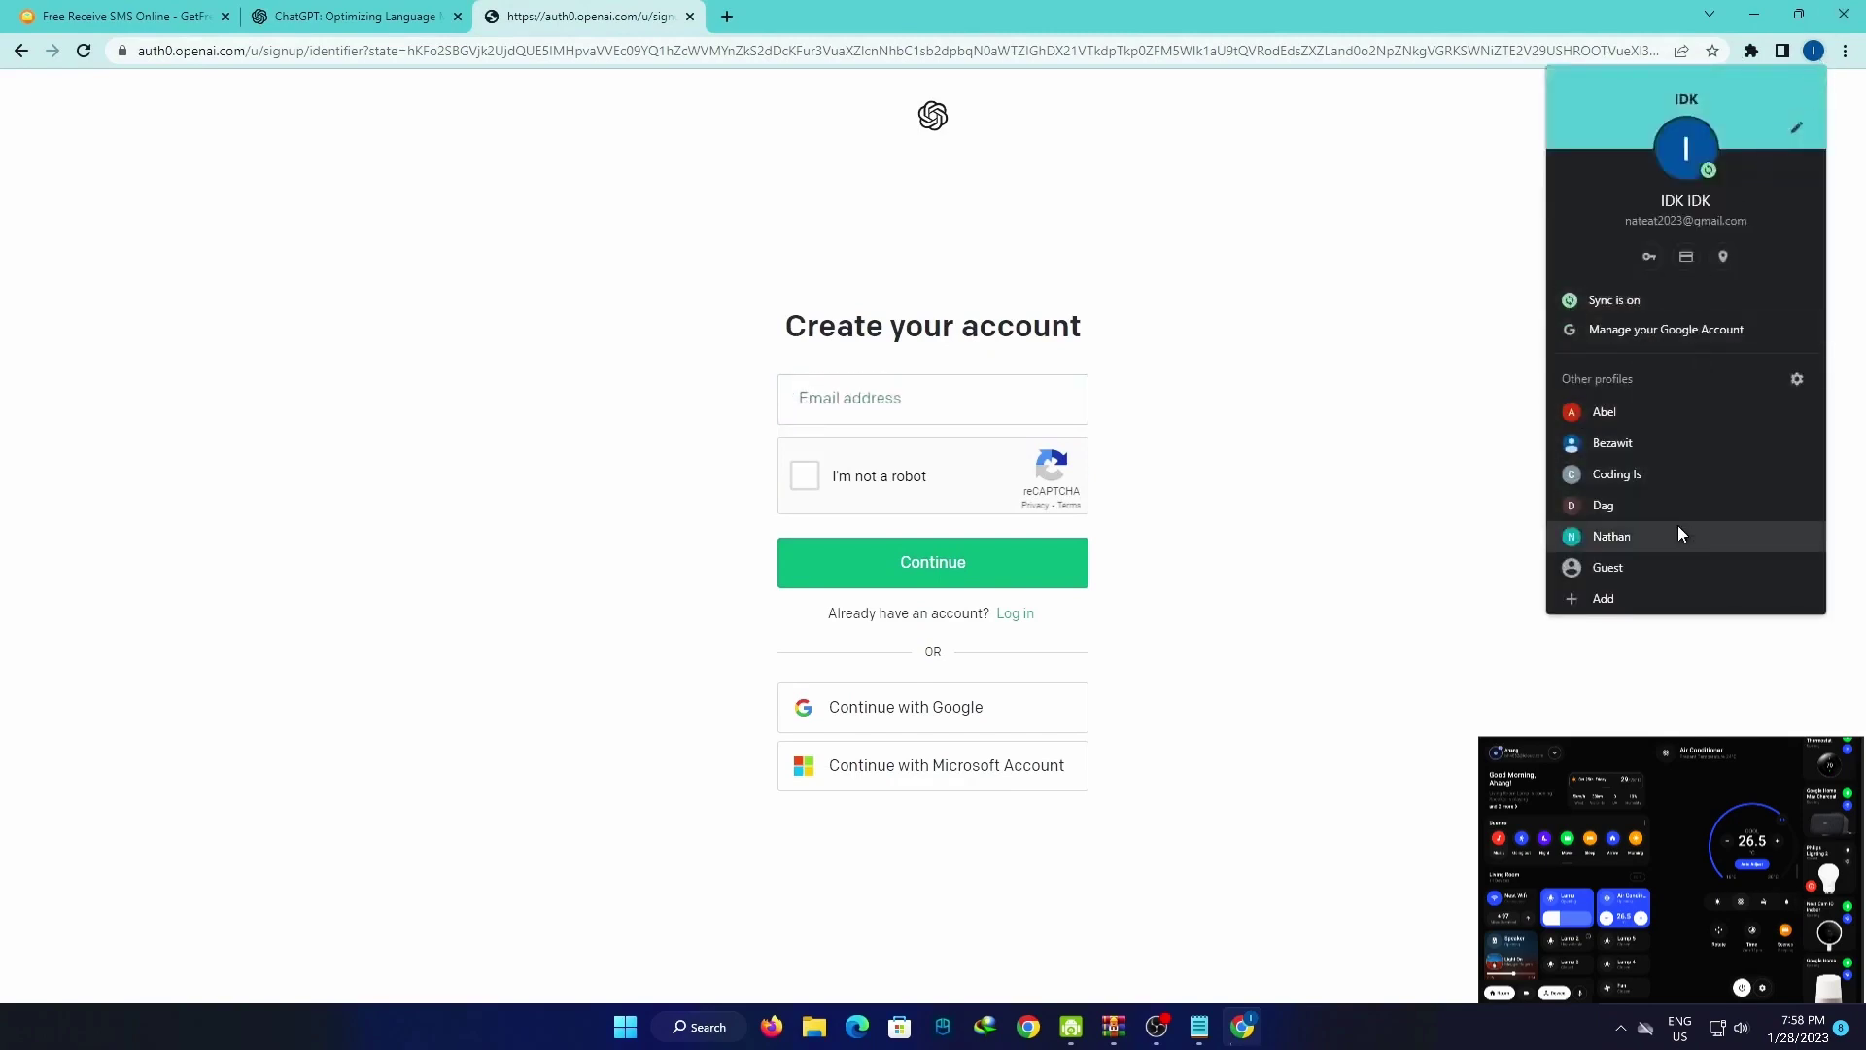
pyautogui.click(933, 399)
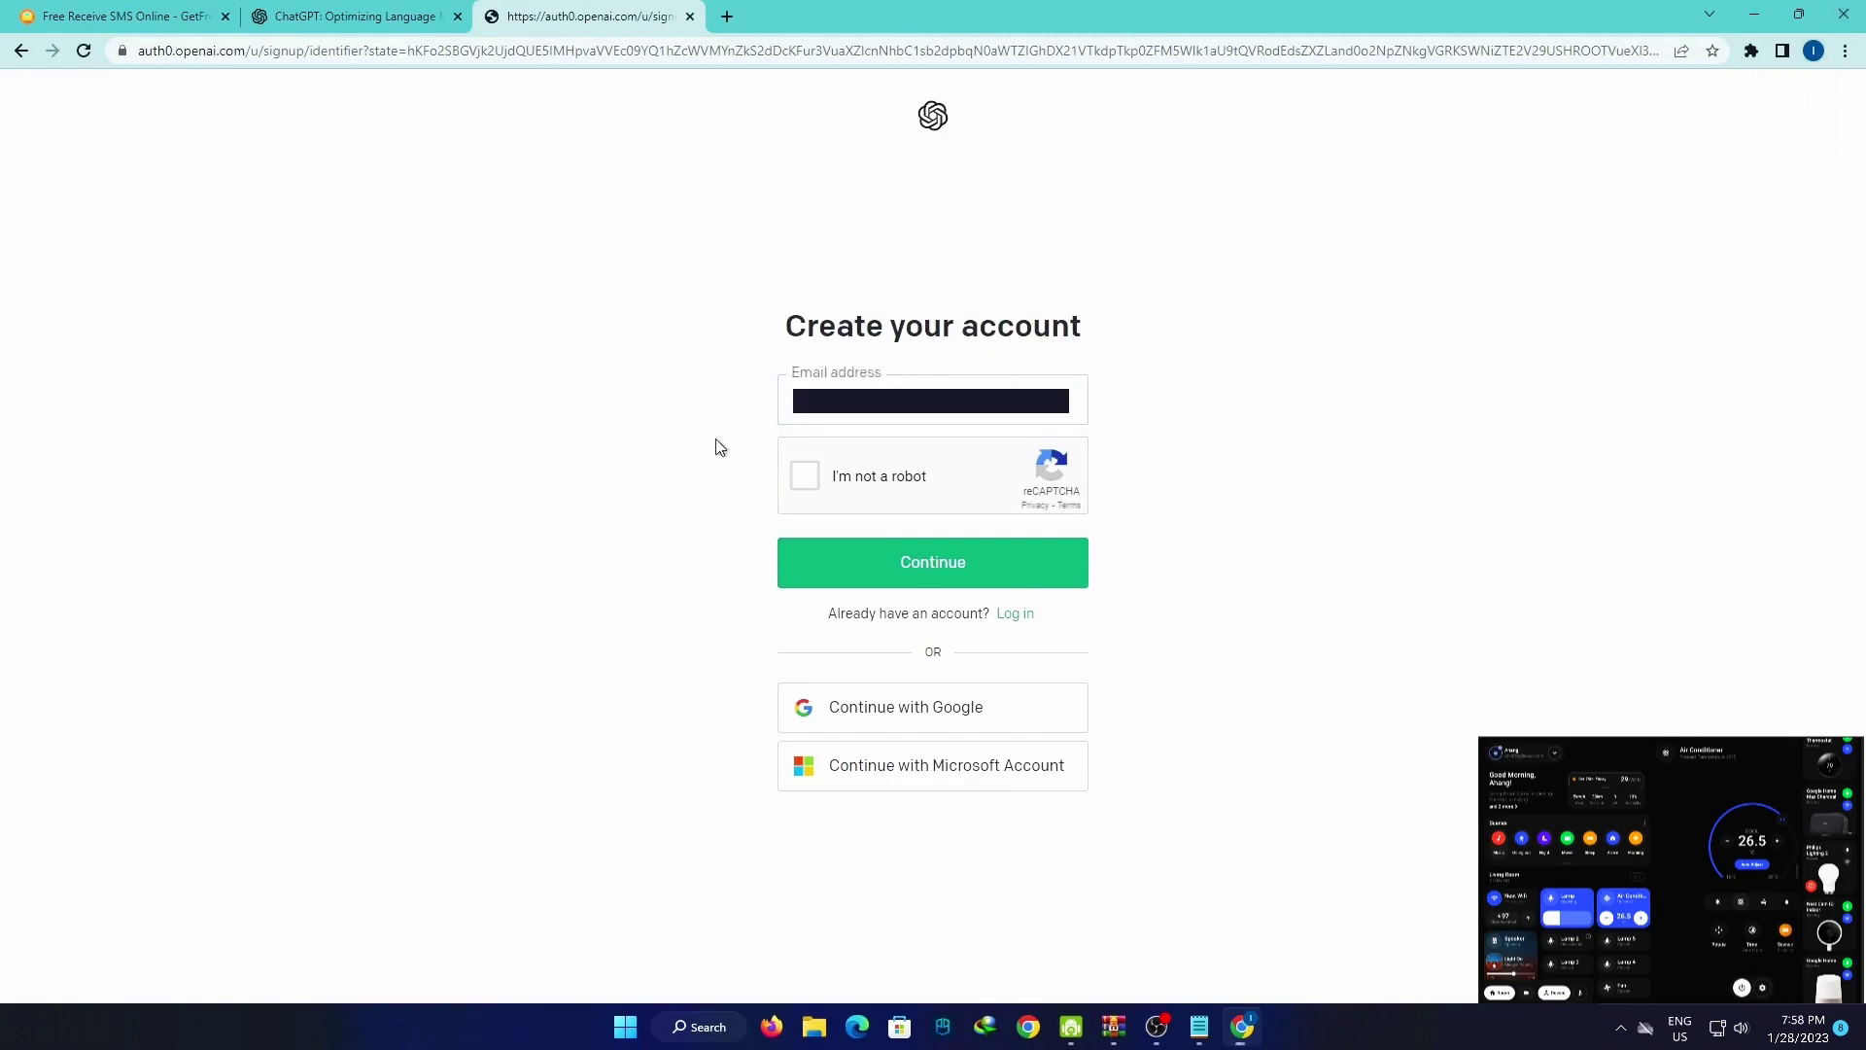
pyautogui.click(805, 475)
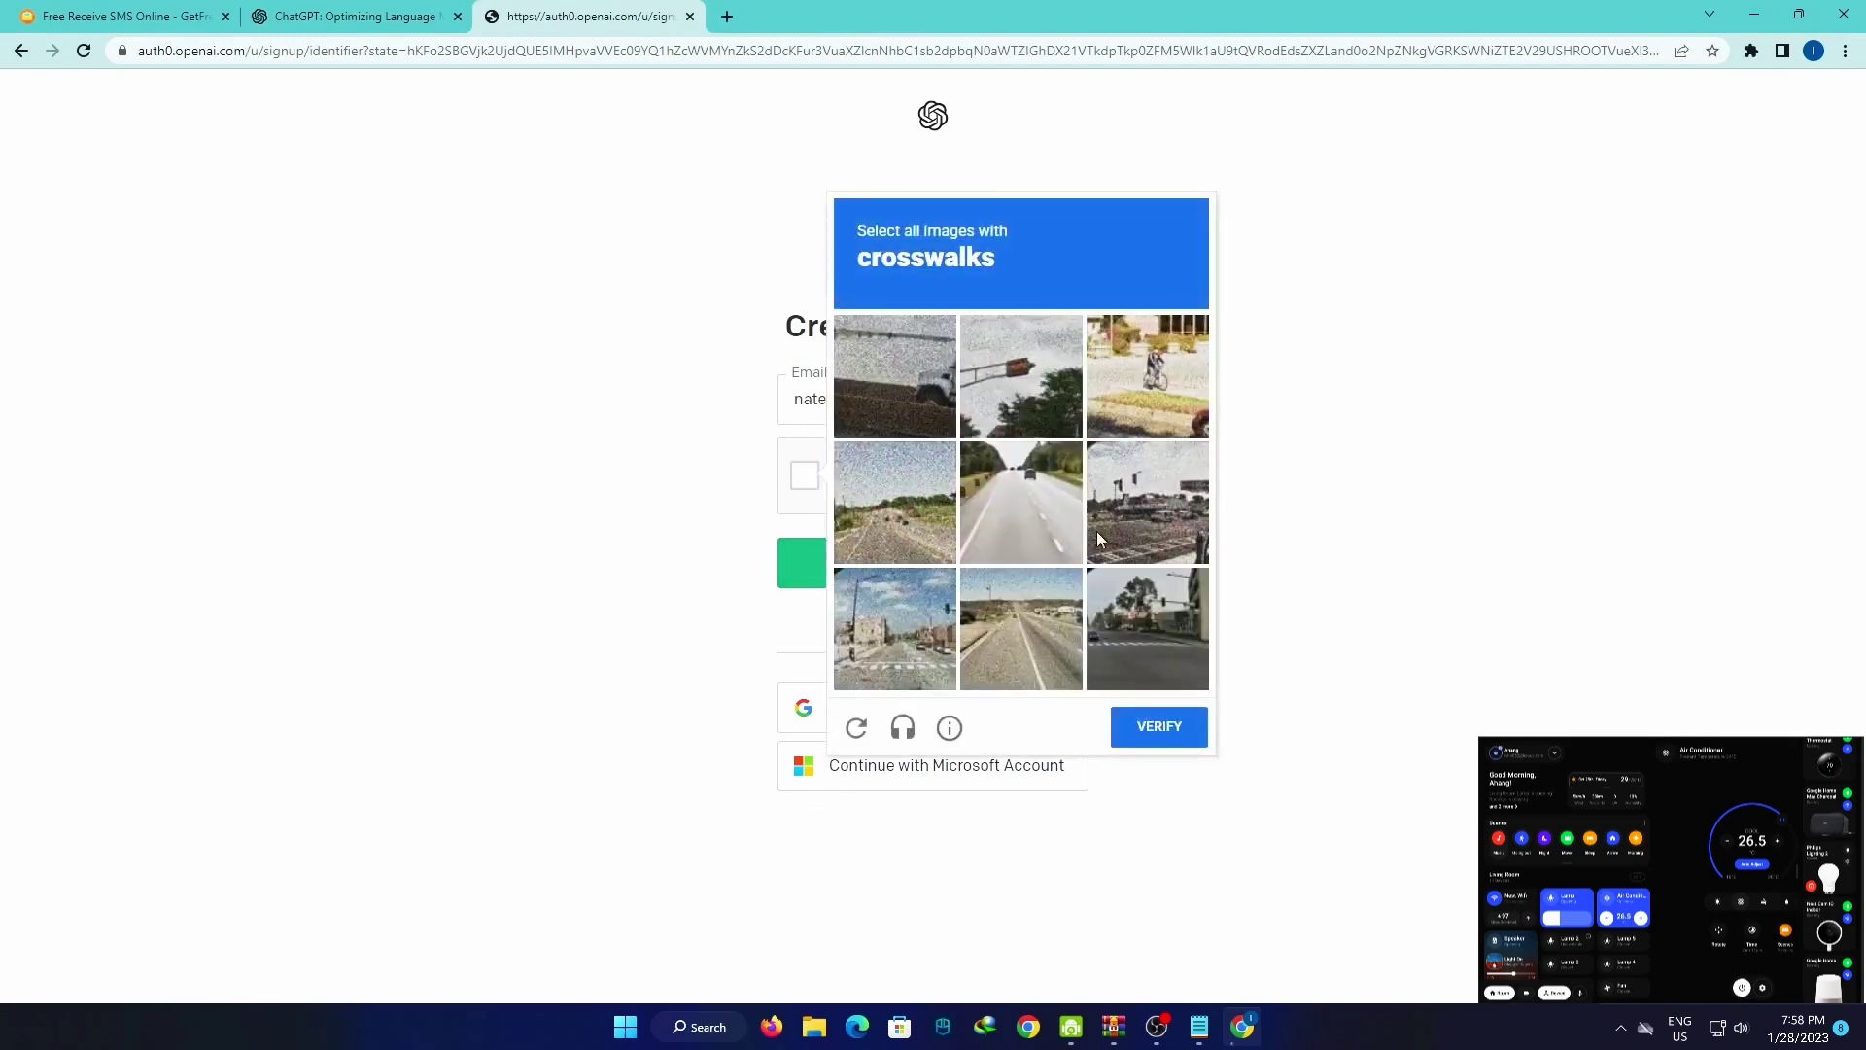
# Answer the reCAPTCHA challenges by selecting the images for crosswalks and the squares with motorcycles, verifying each one.
pyautogui.click(1009, 551)
pyautogui.click(1016, 623)
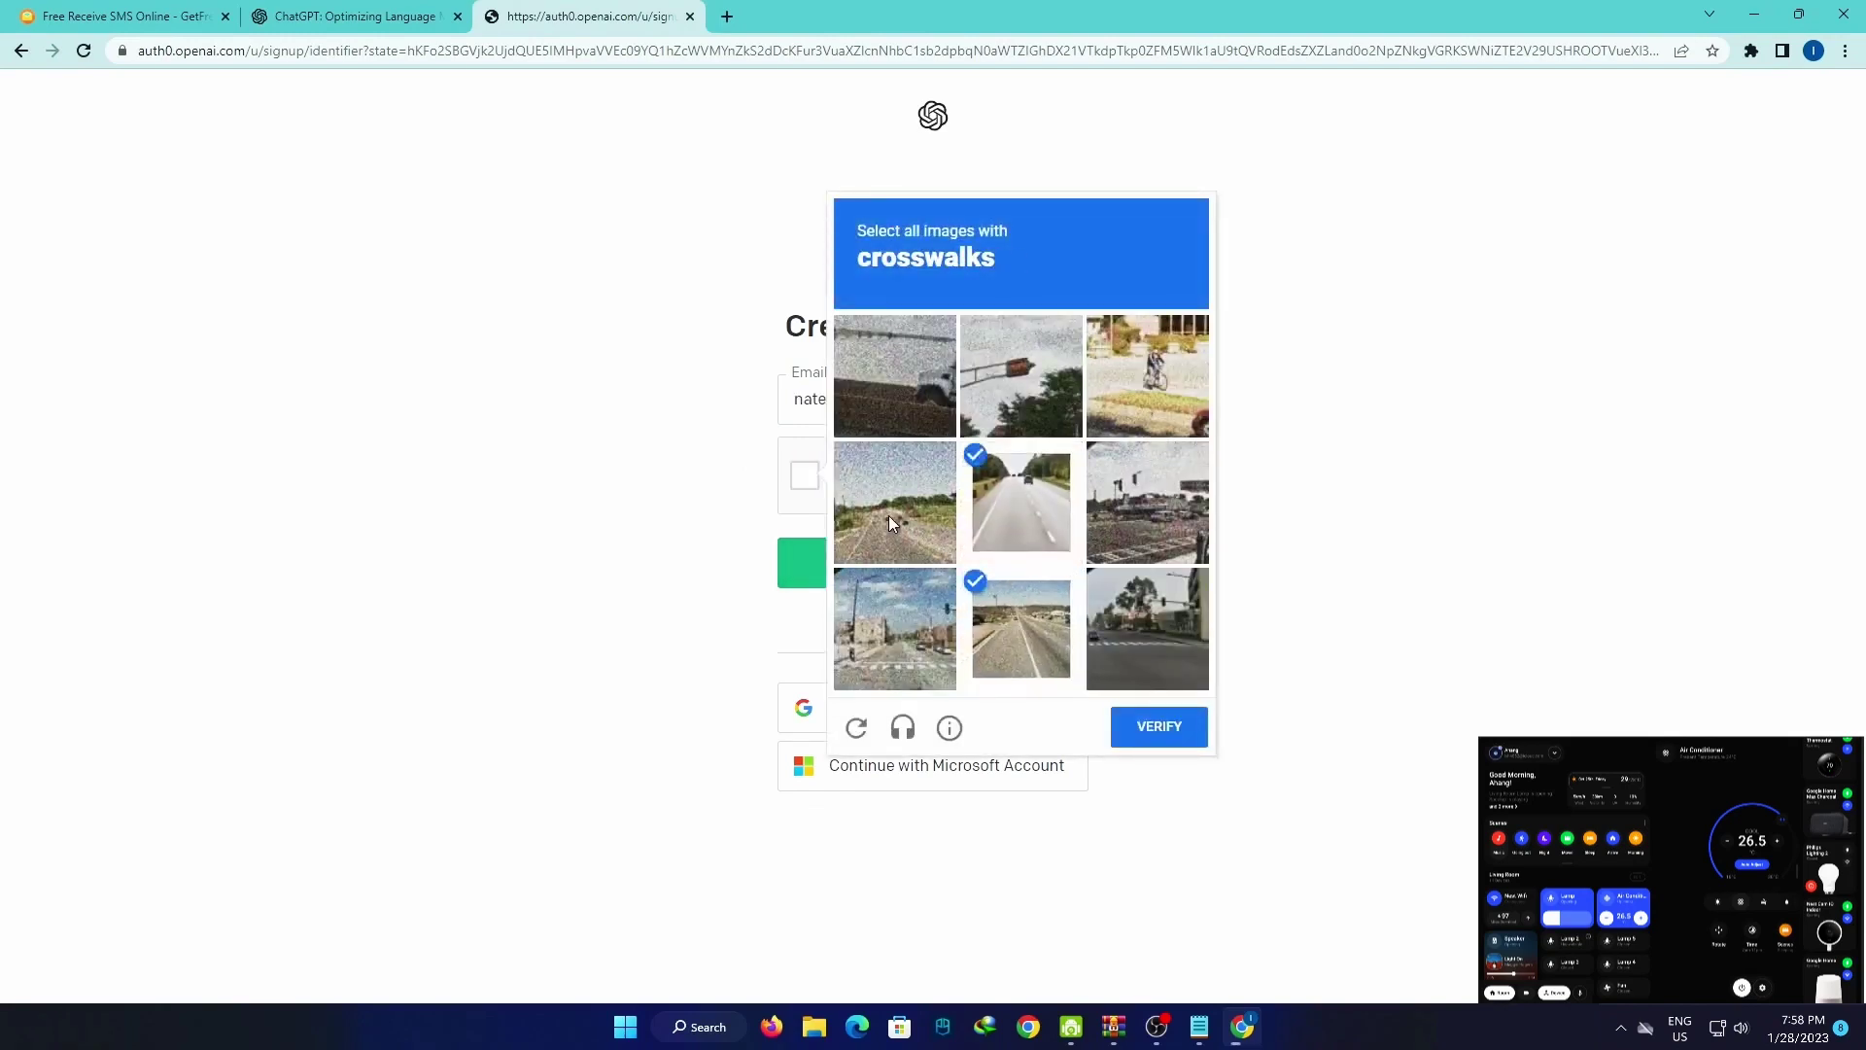
pyautogui.click(895, 523)
pyautogui.click(1157, 731)
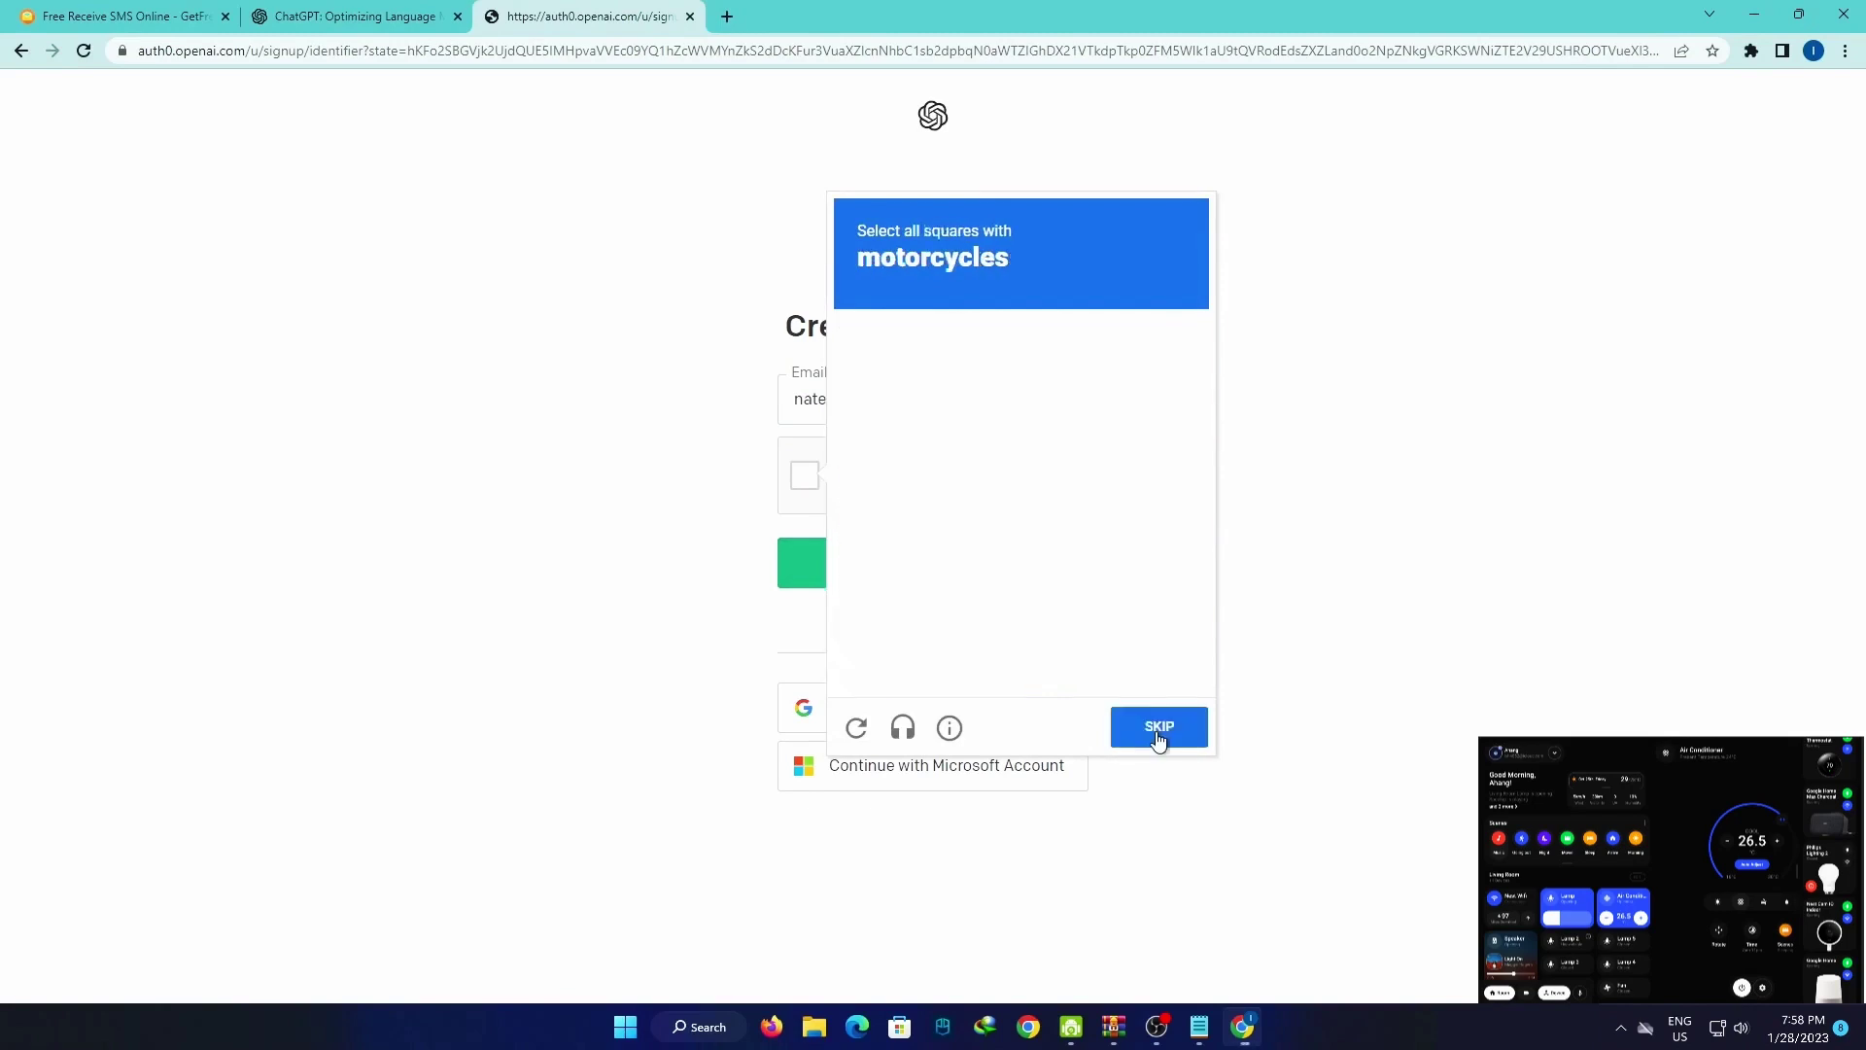
pyautogui.click(941, 455)
pyautogui.click(986, 562)
pyautogui.click(1069, 549)
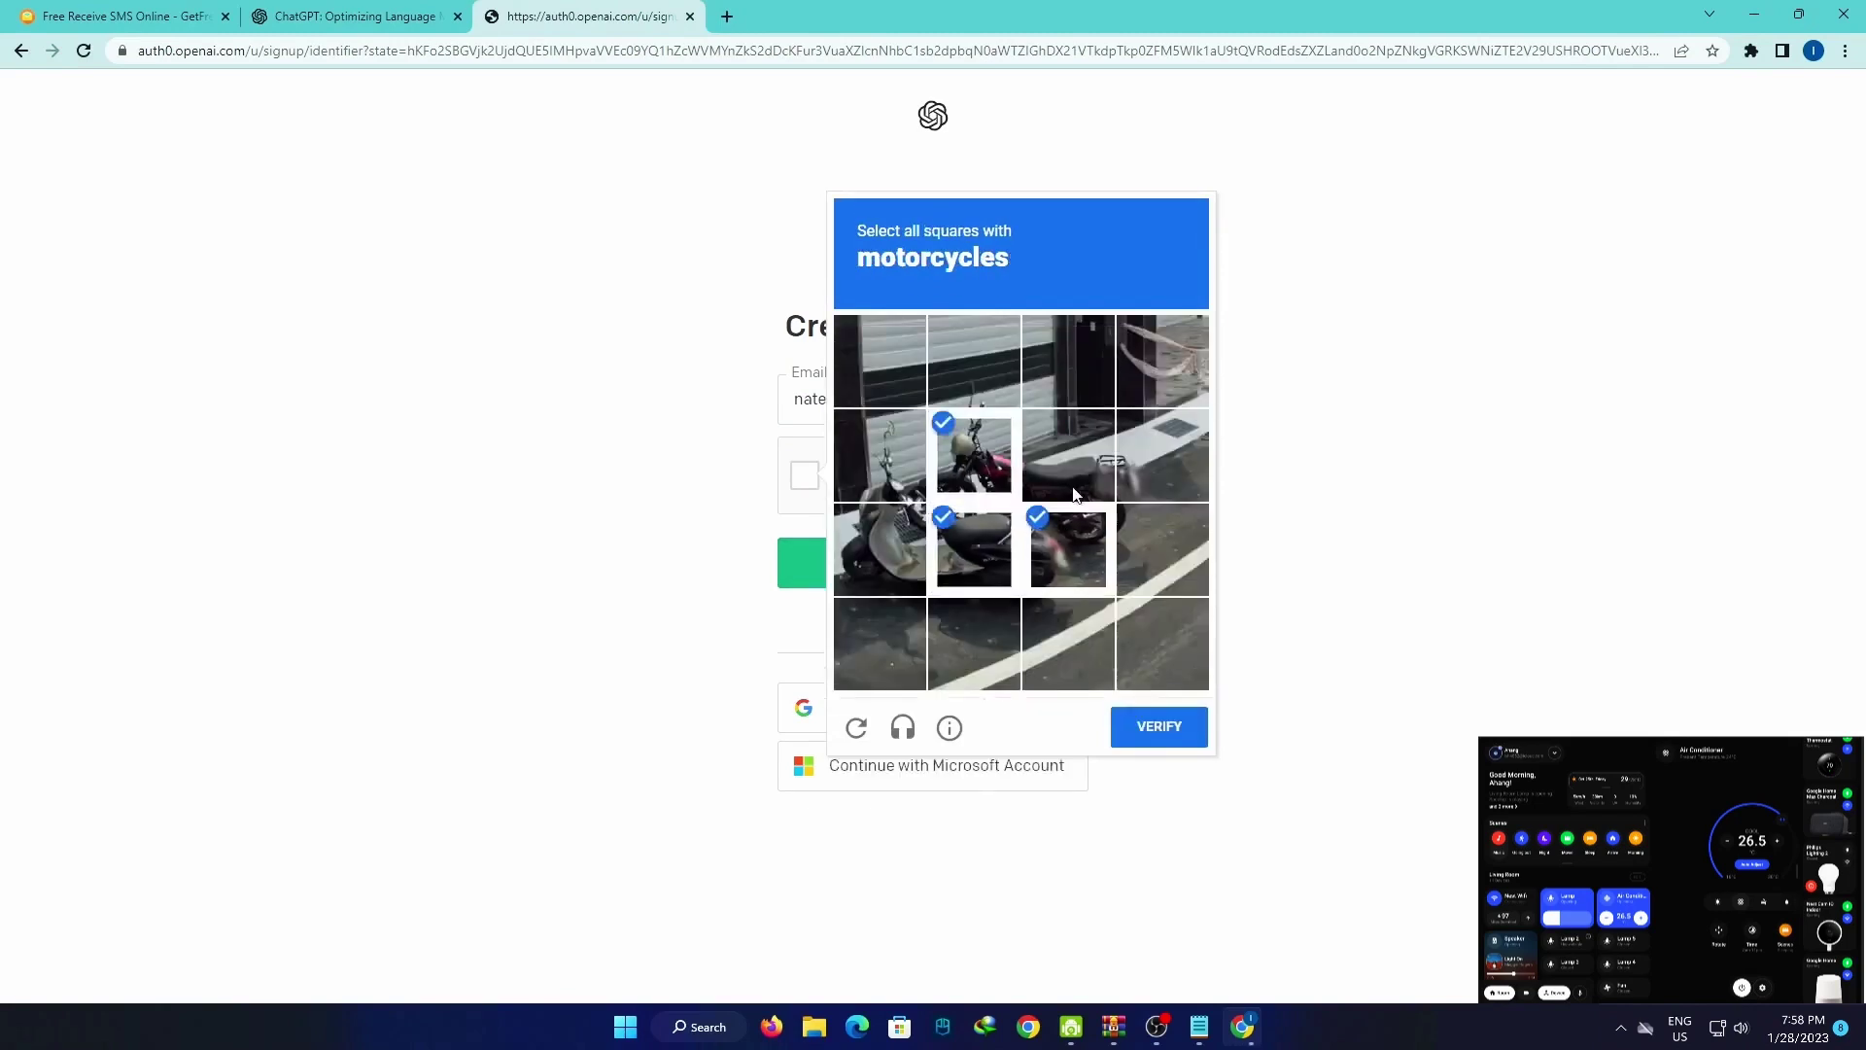
pyautogui.click(1069, 457)
pyautogui.click(902, 533)
pyautogui.click(1152, 725)
# Continue to the password page, enter the account password and submit it.
pyautogui.click(921, 569)
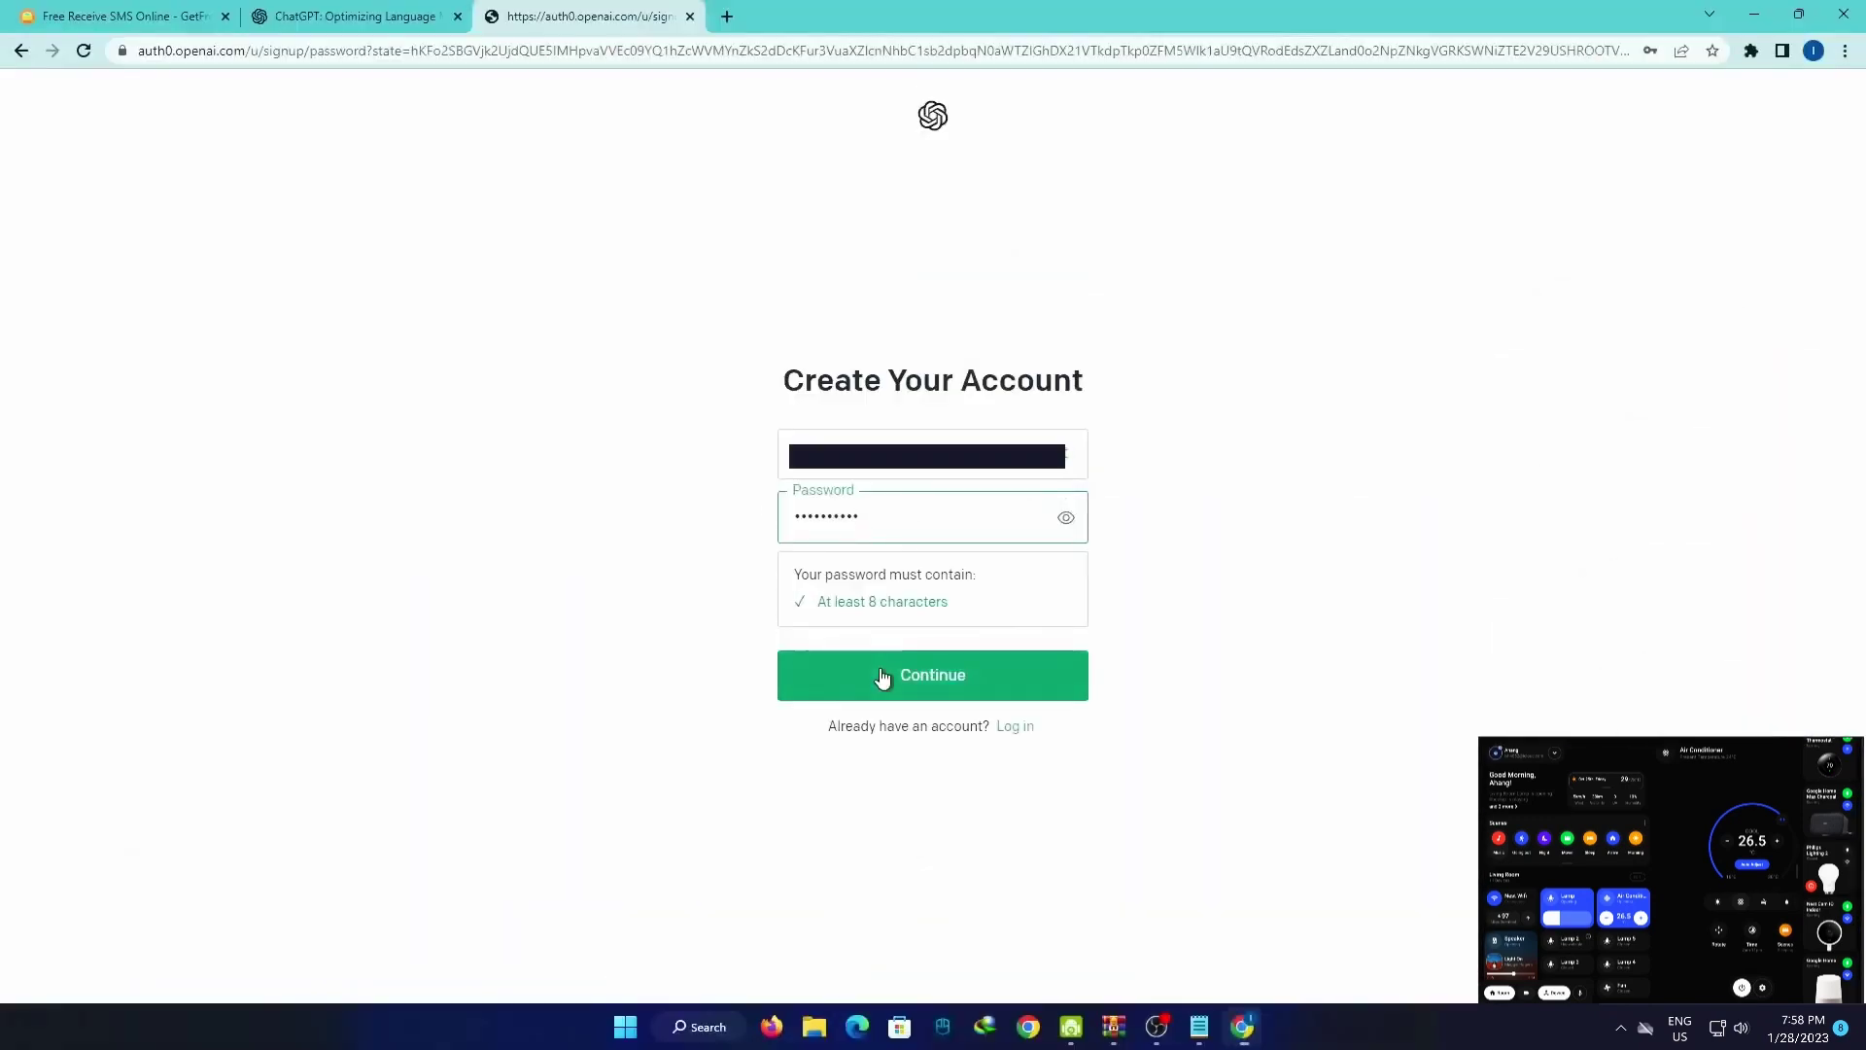
pyautogui.click(883, 677)
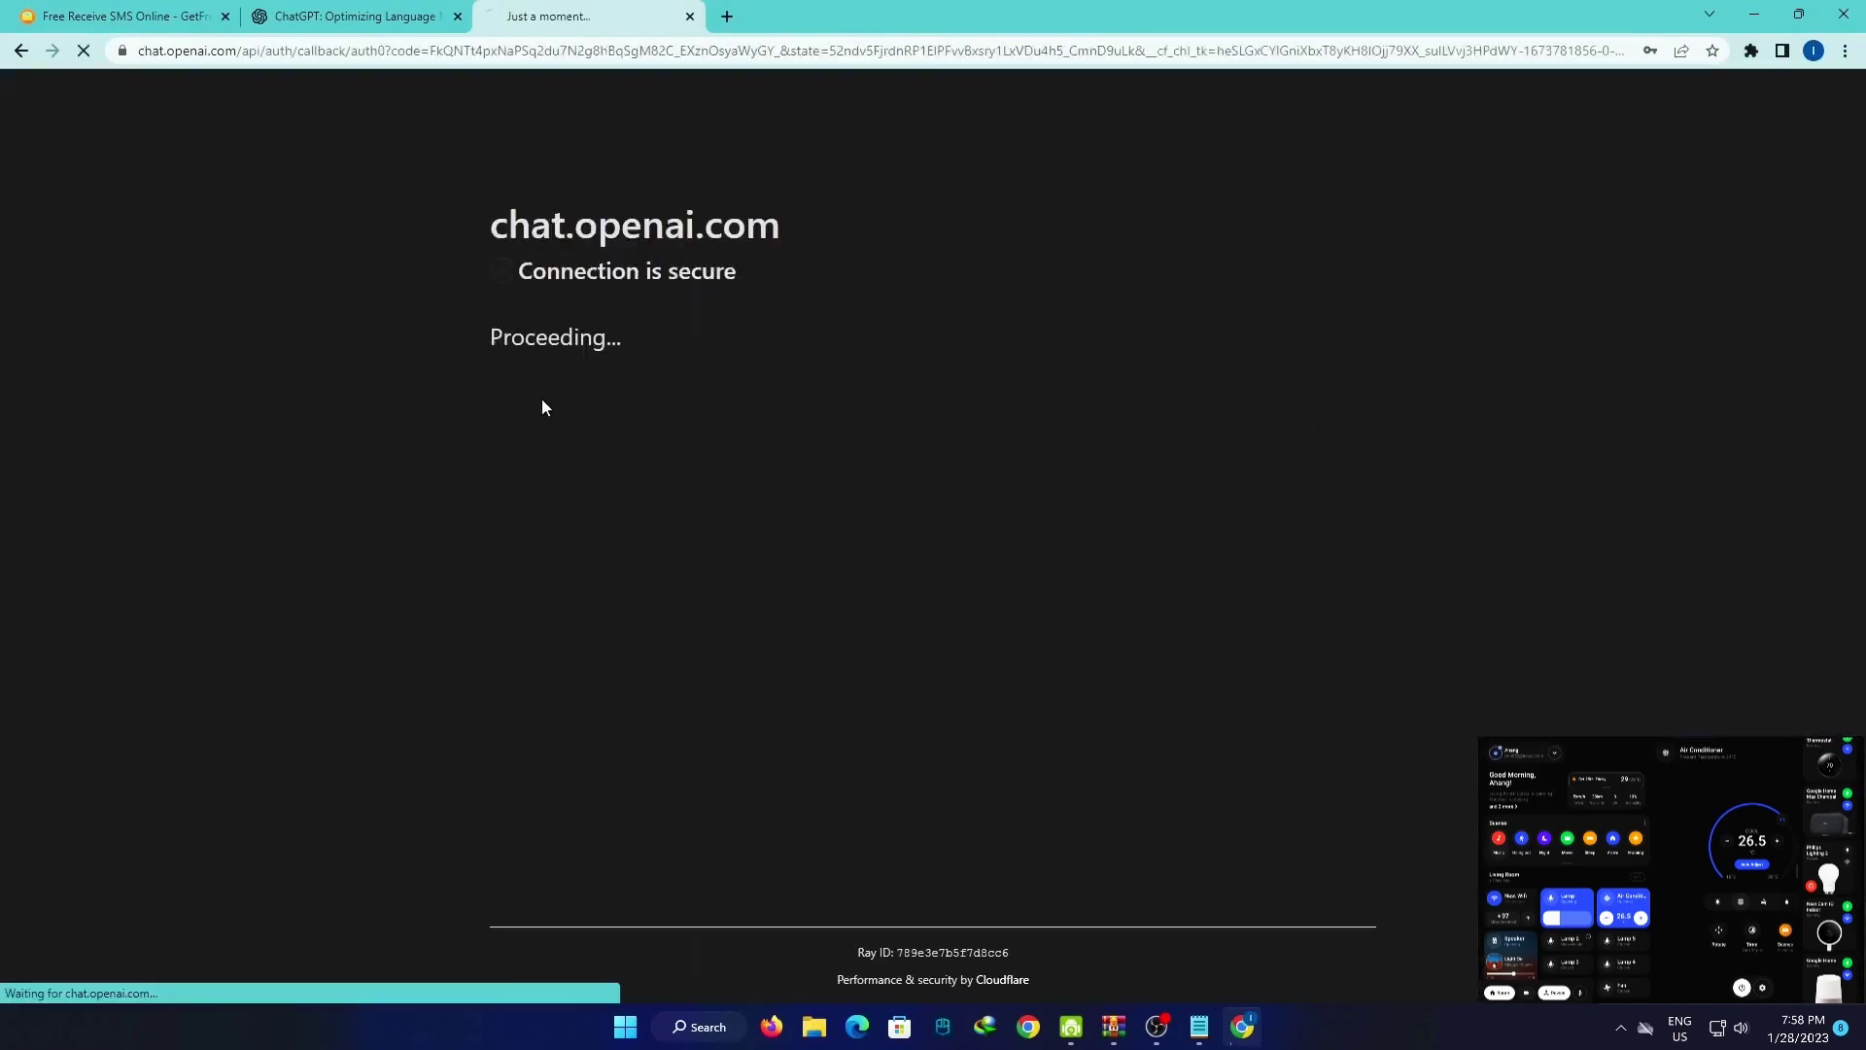
pyautogui.moveTo(488, 238); pyautogui.dragTo(795, 243)
pyautogui.click(679, 237)
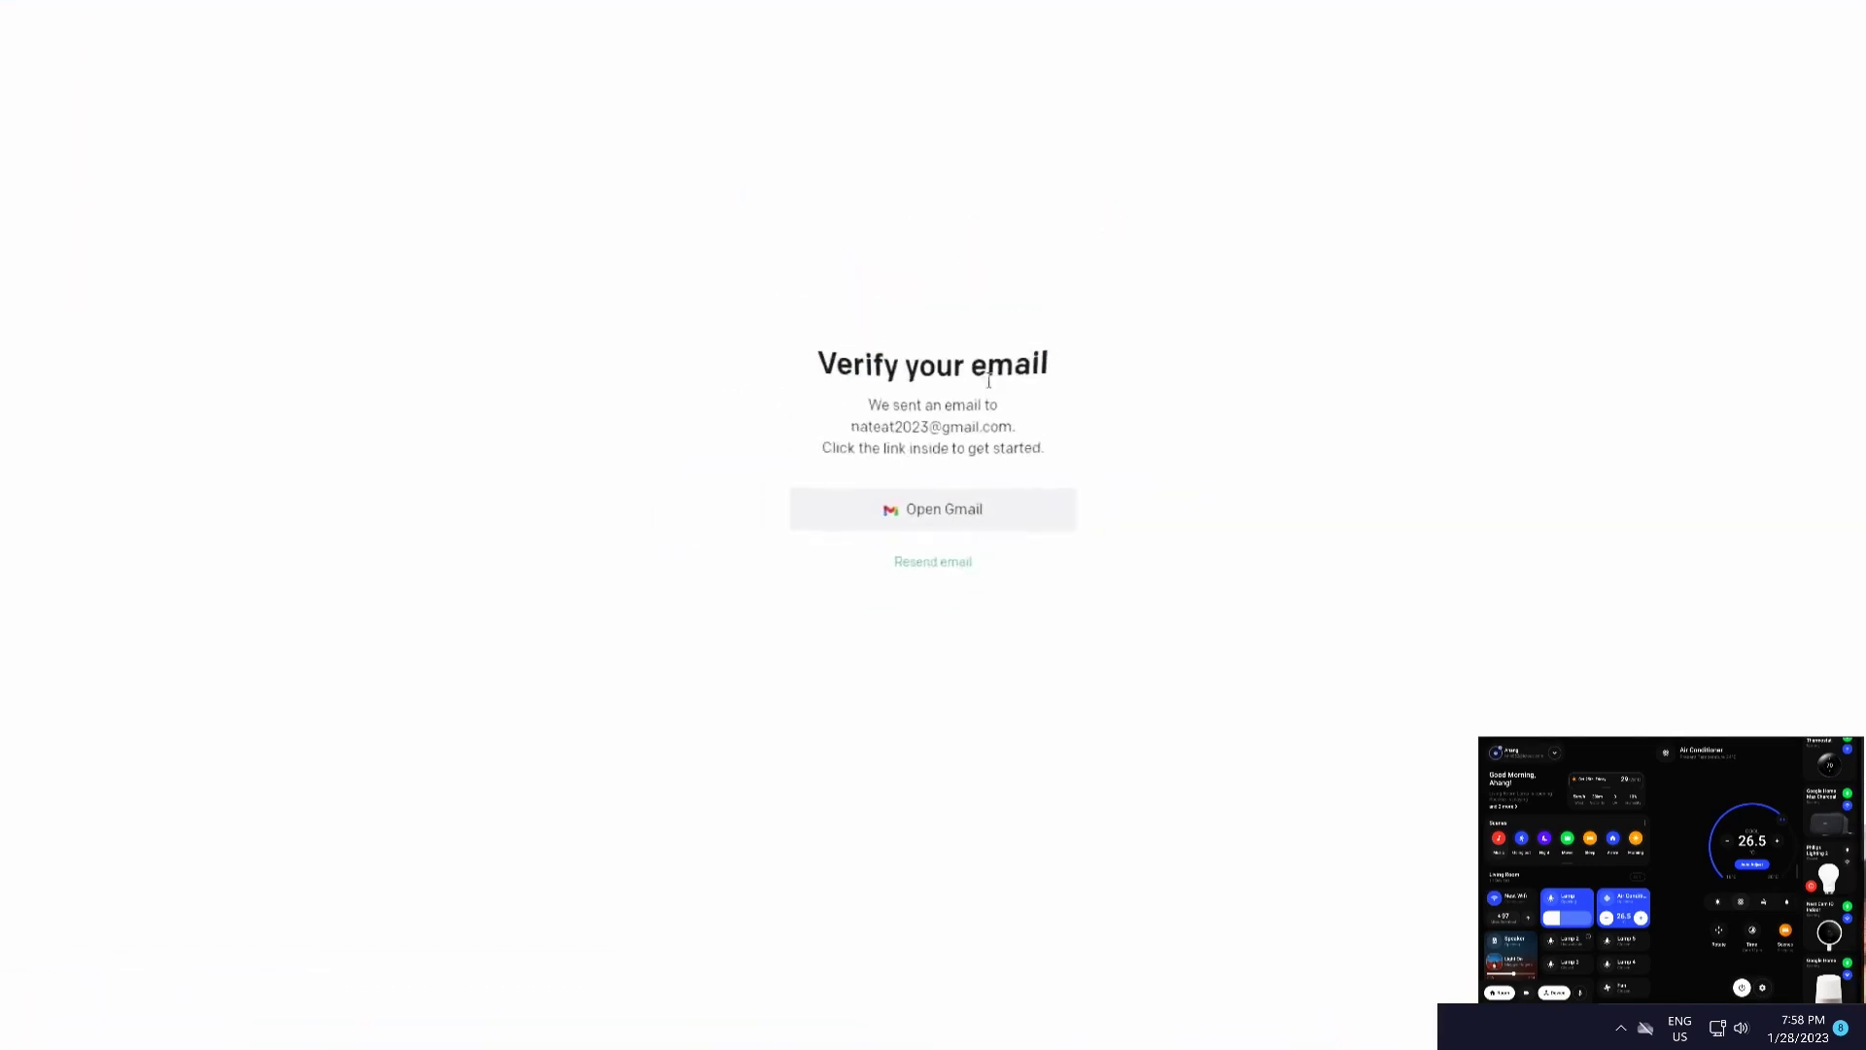
# Open Gmail from the verification page and verify the email address through the message from OpenAI.
pyautogui.click(1017, 510)
pyautogui.click(625, 12)
pyautogui.click(789, 8)
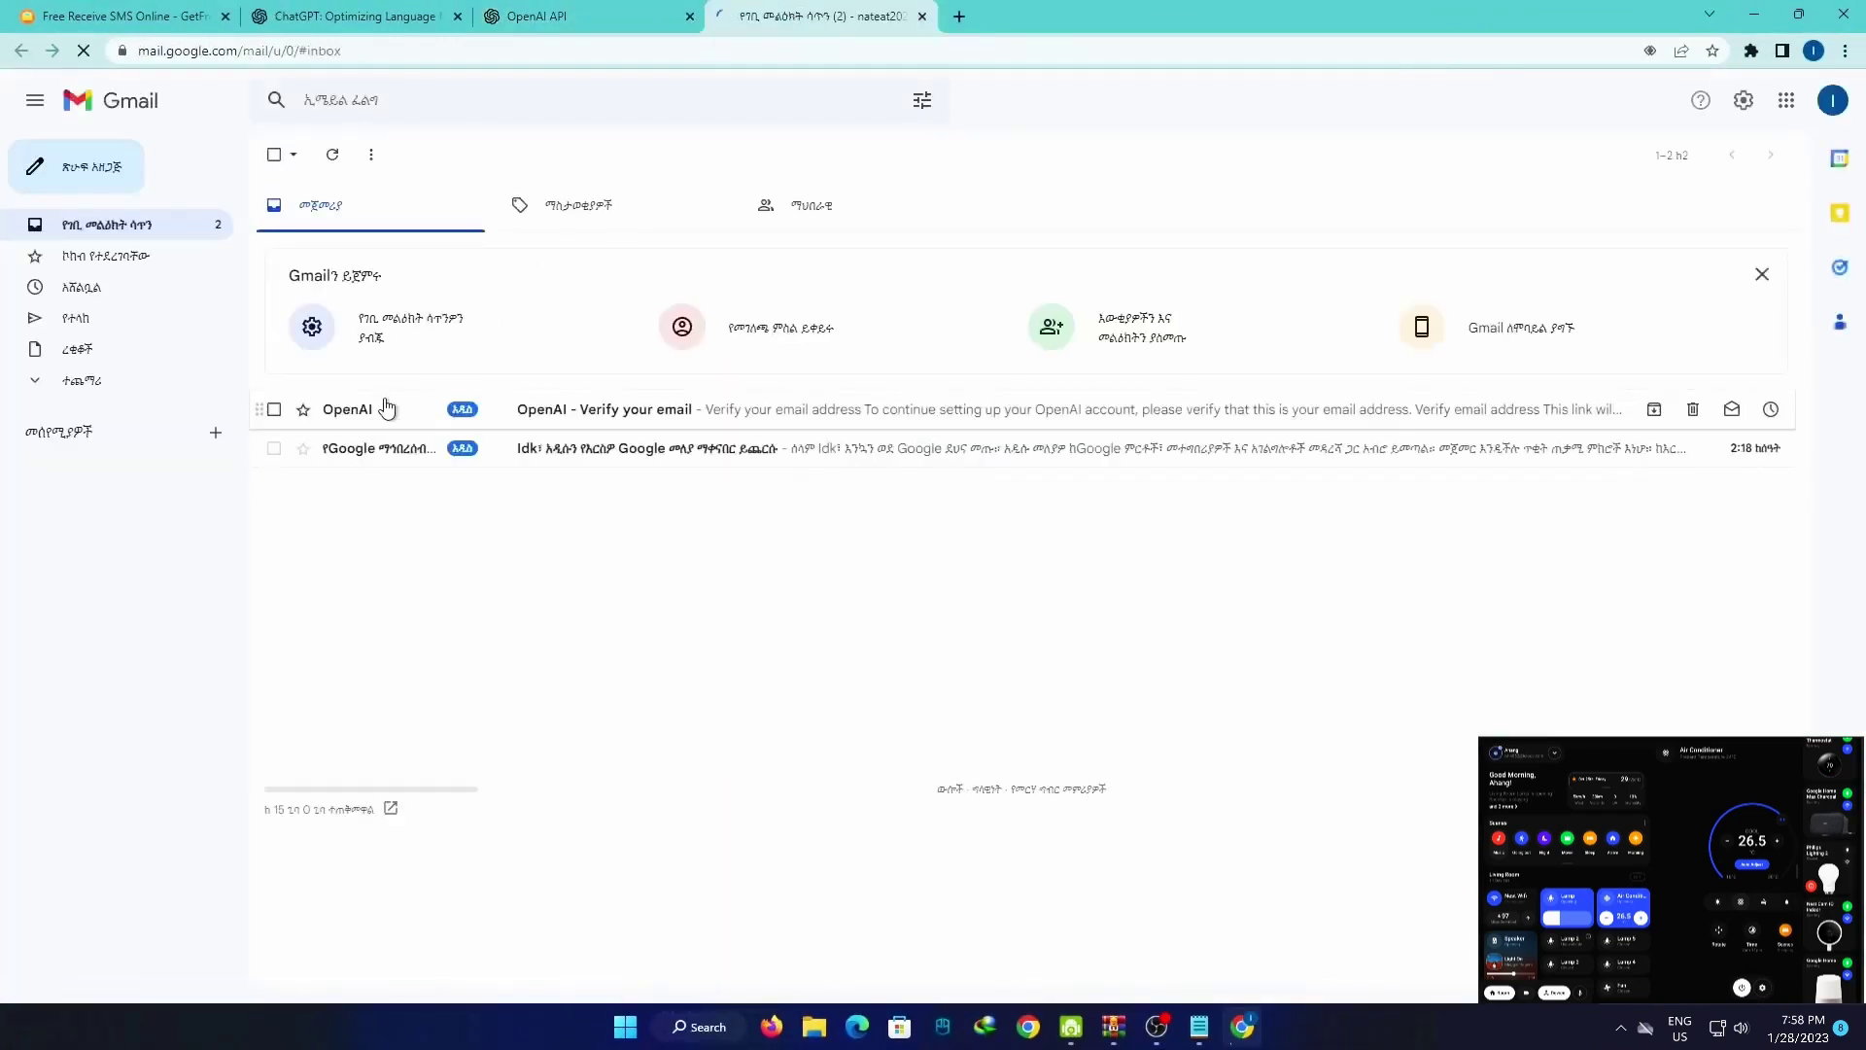
pyautogui.click(551, 425)
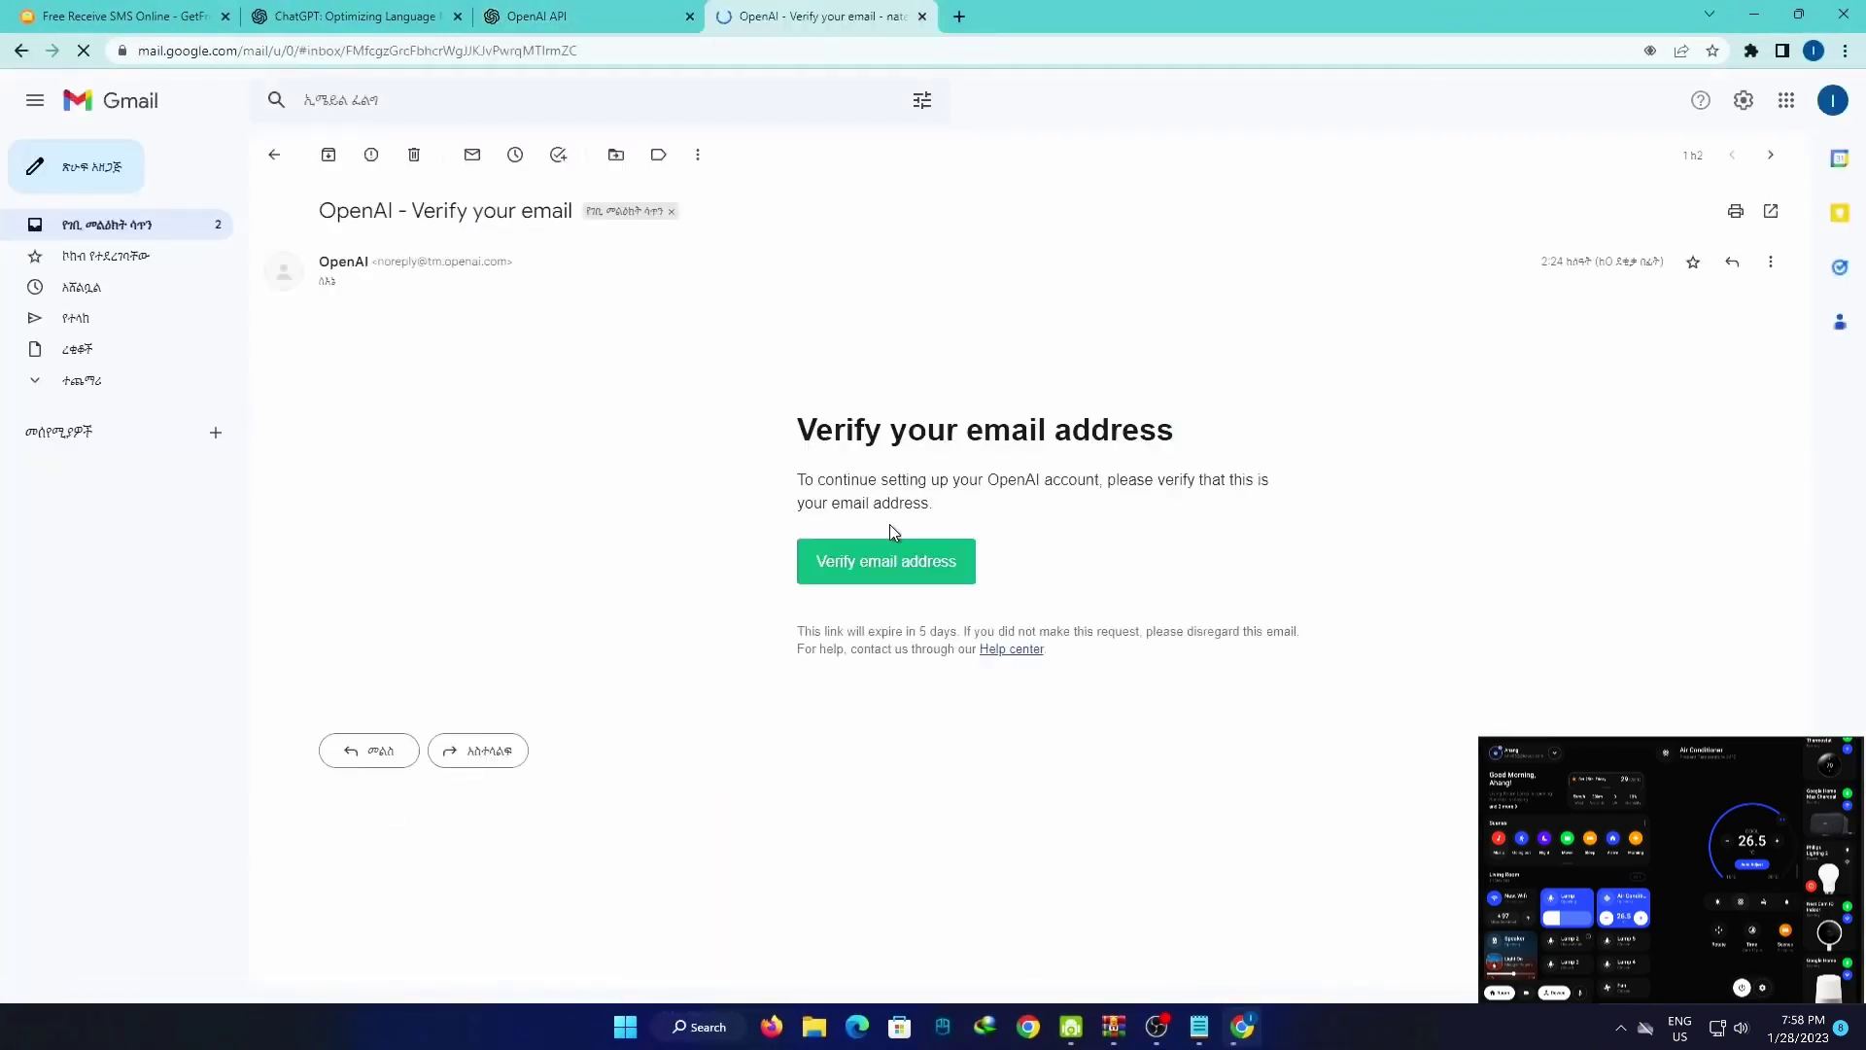
pyautogui.click(850, 569)
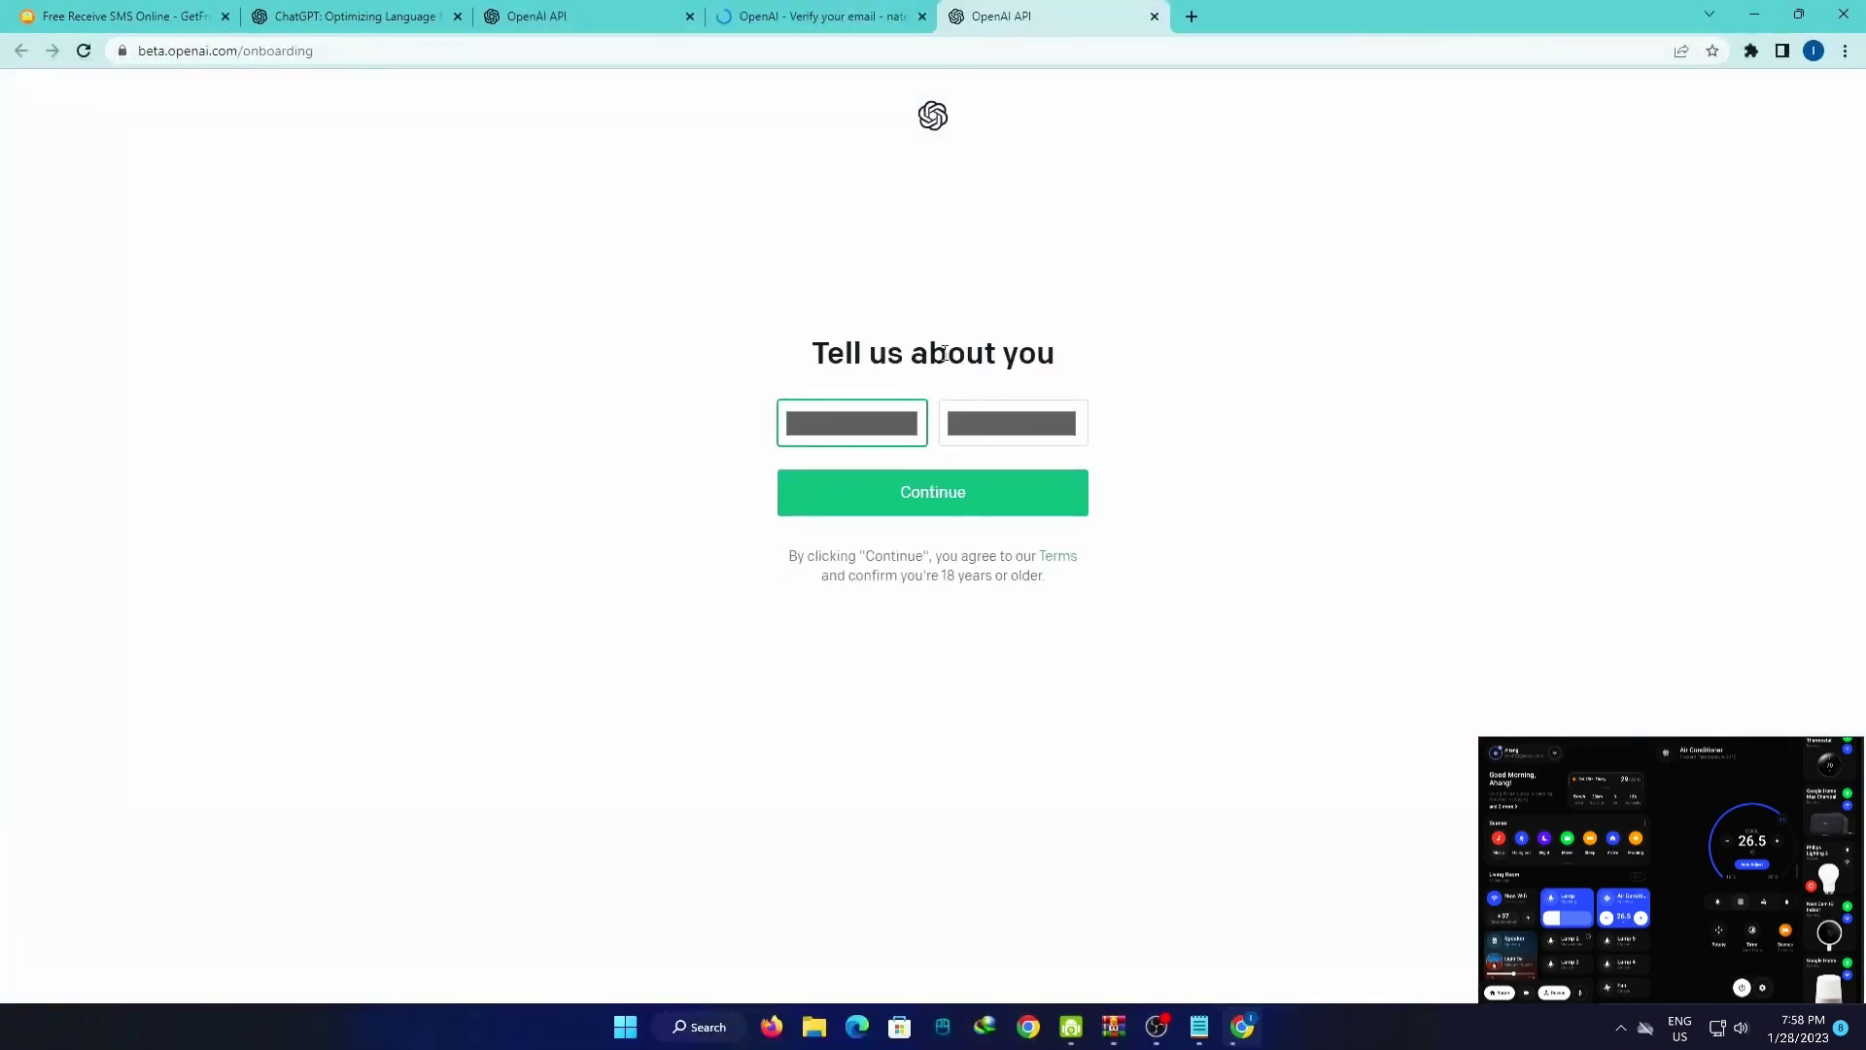
# Fill in the account holder's first and last name and continue to phone verification.
pyautogui.press('Tab')
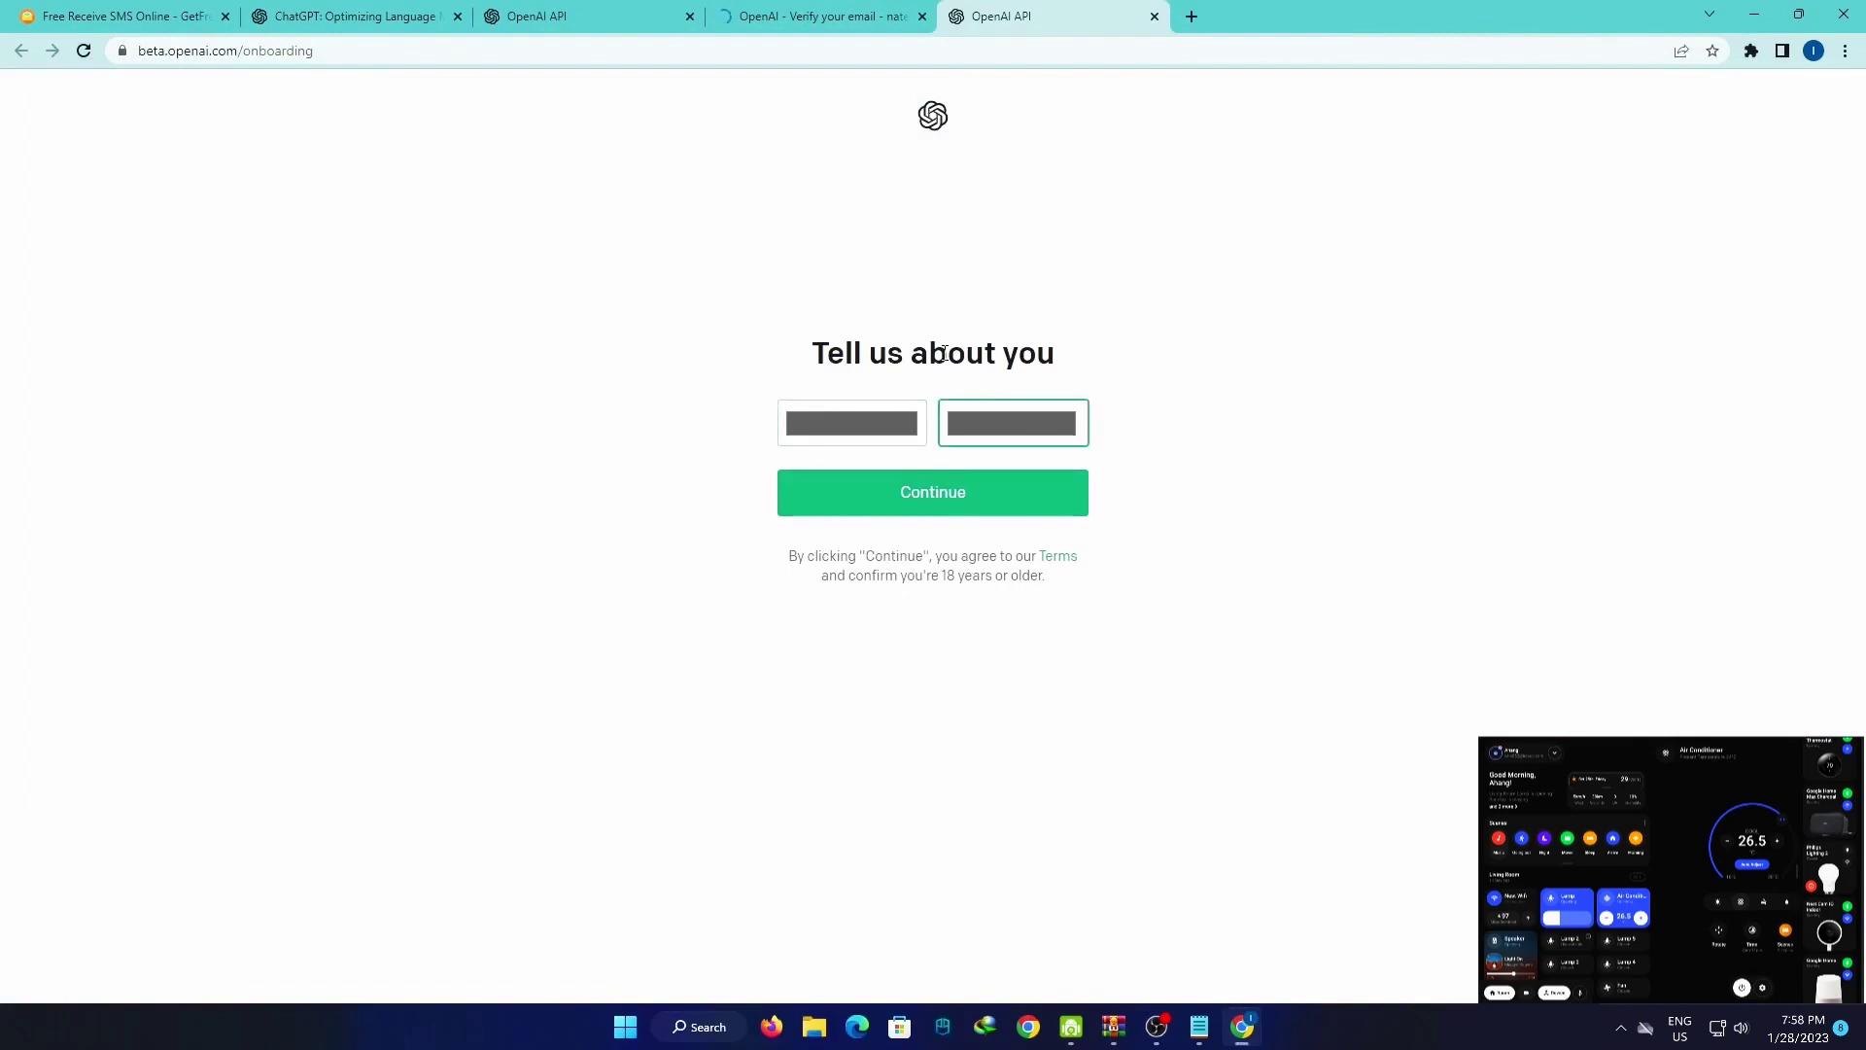
pyautogui.click(924, 512)
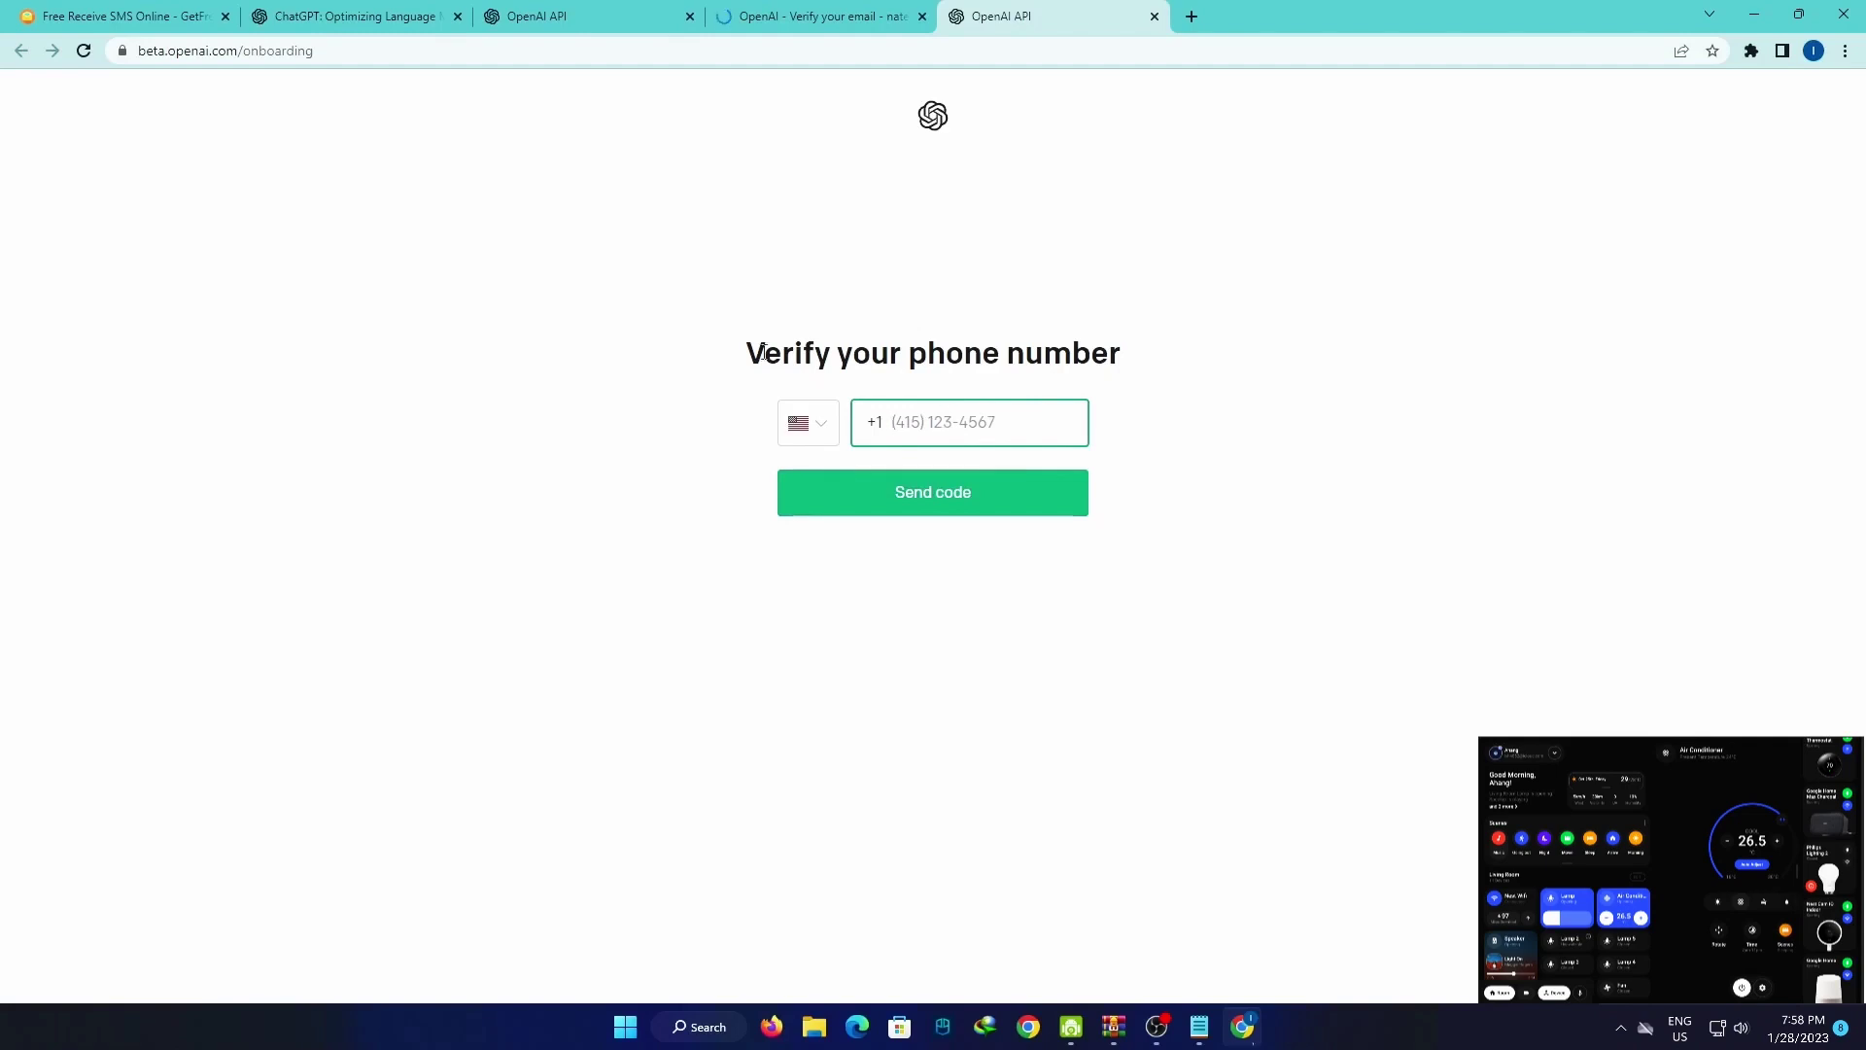
# Copy a recent number starting with 358 from GetFreeSMSNumber and search Google for "what is country code of 358" in a new tab.
pyautogui.click(444, 16)
pyautogui.click(136, 15)
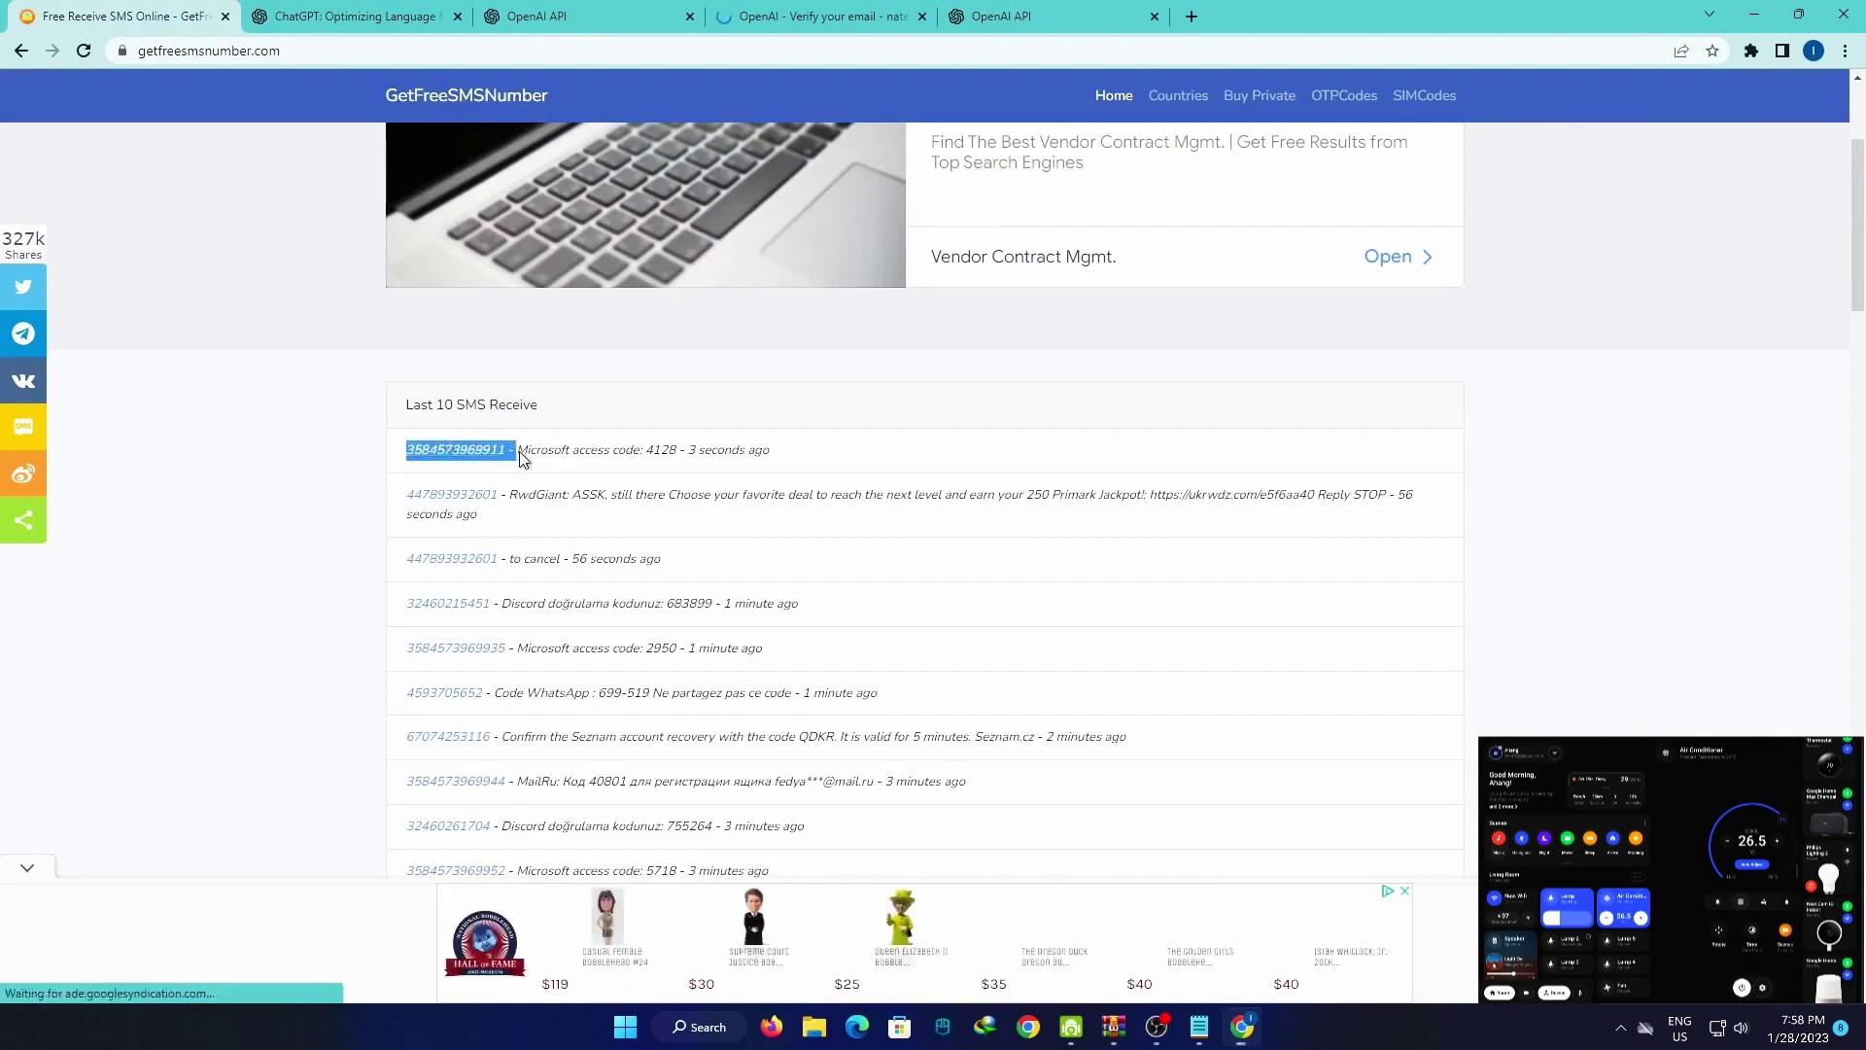
pyautogui.hotkey('ctrl', 't')
pyautogui.write('what i')
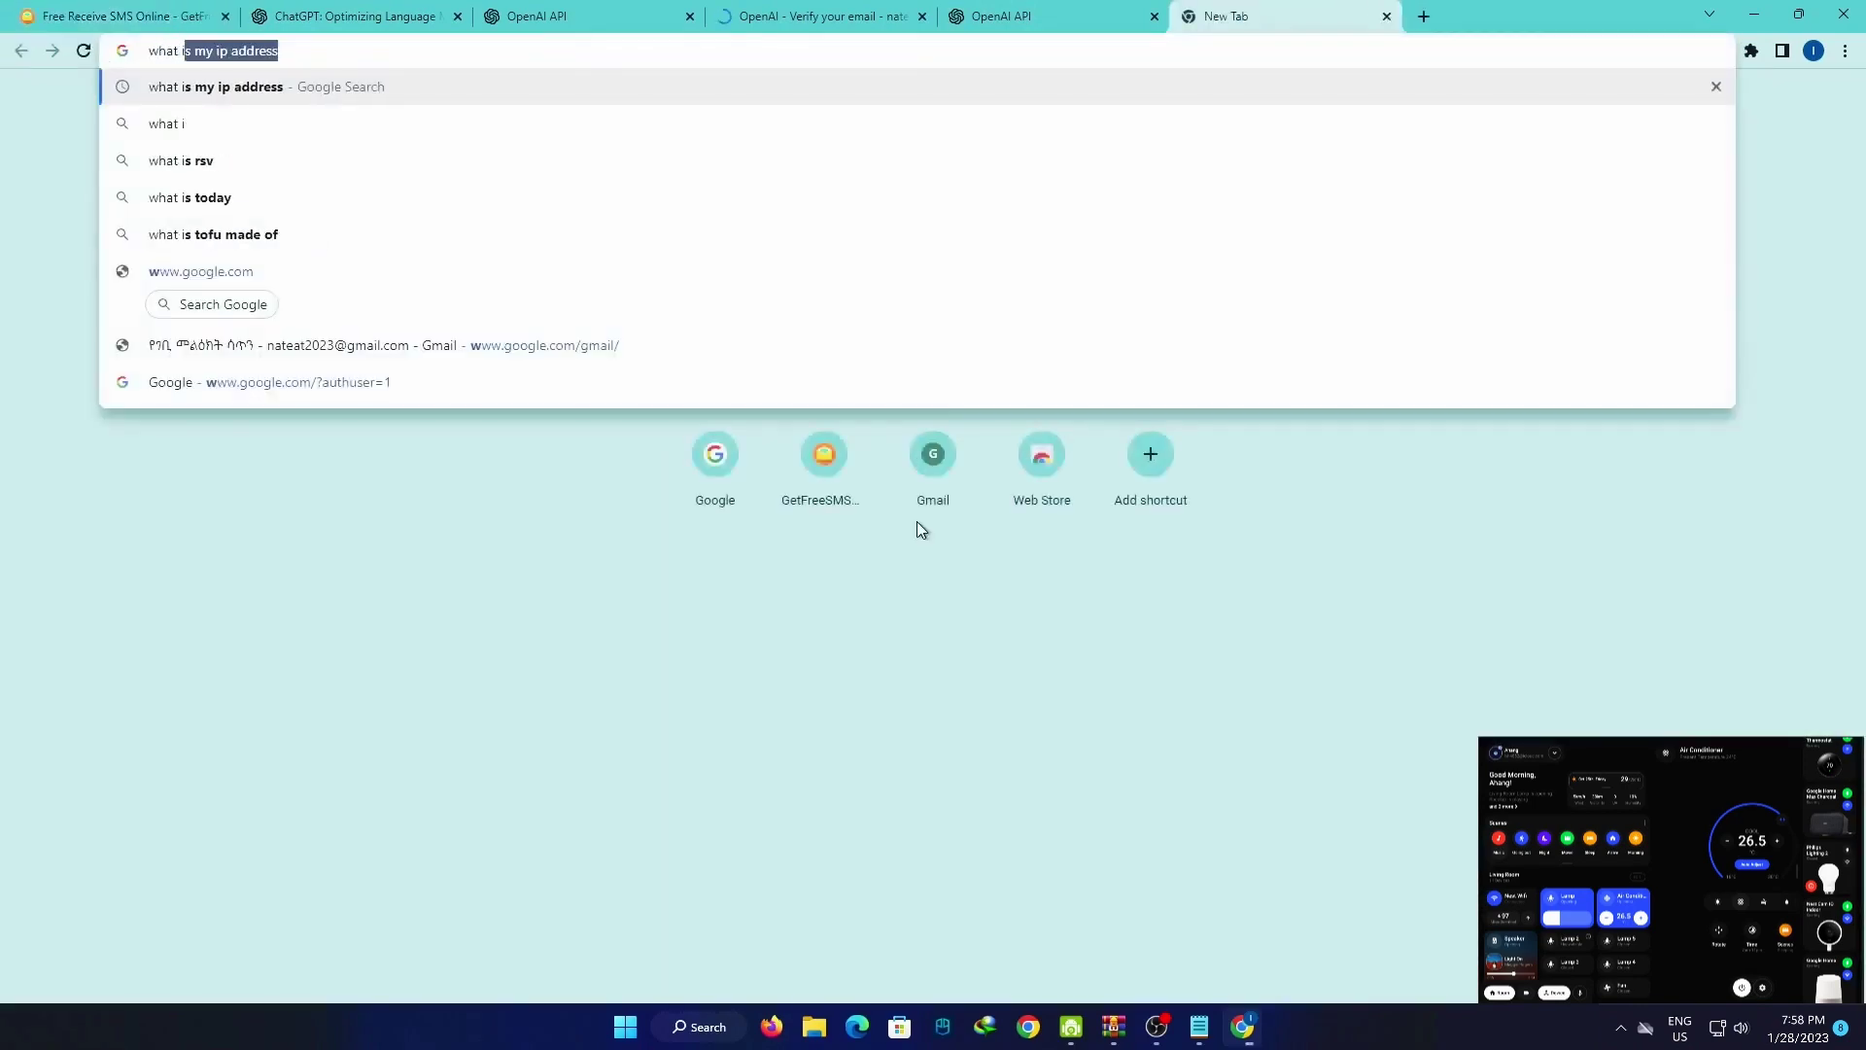
pyautogui.write('s country code of 358')
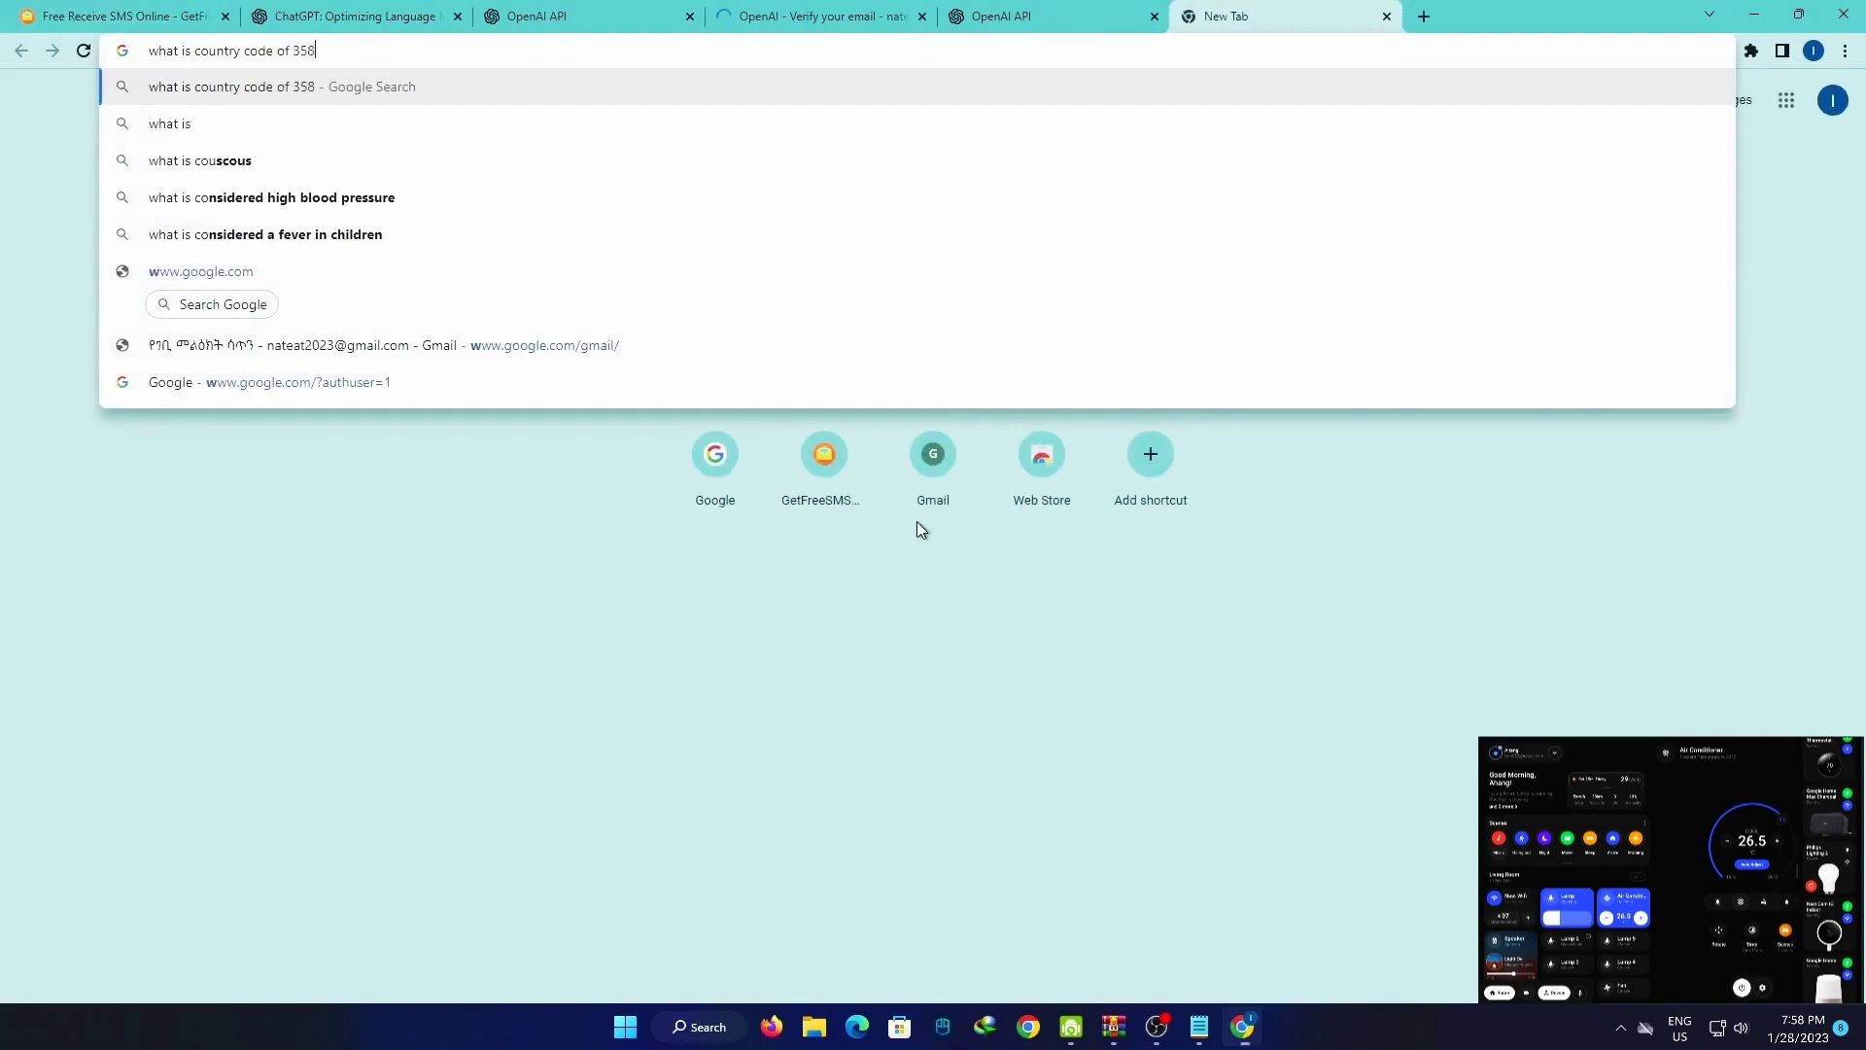
pyautogui.press('Return')
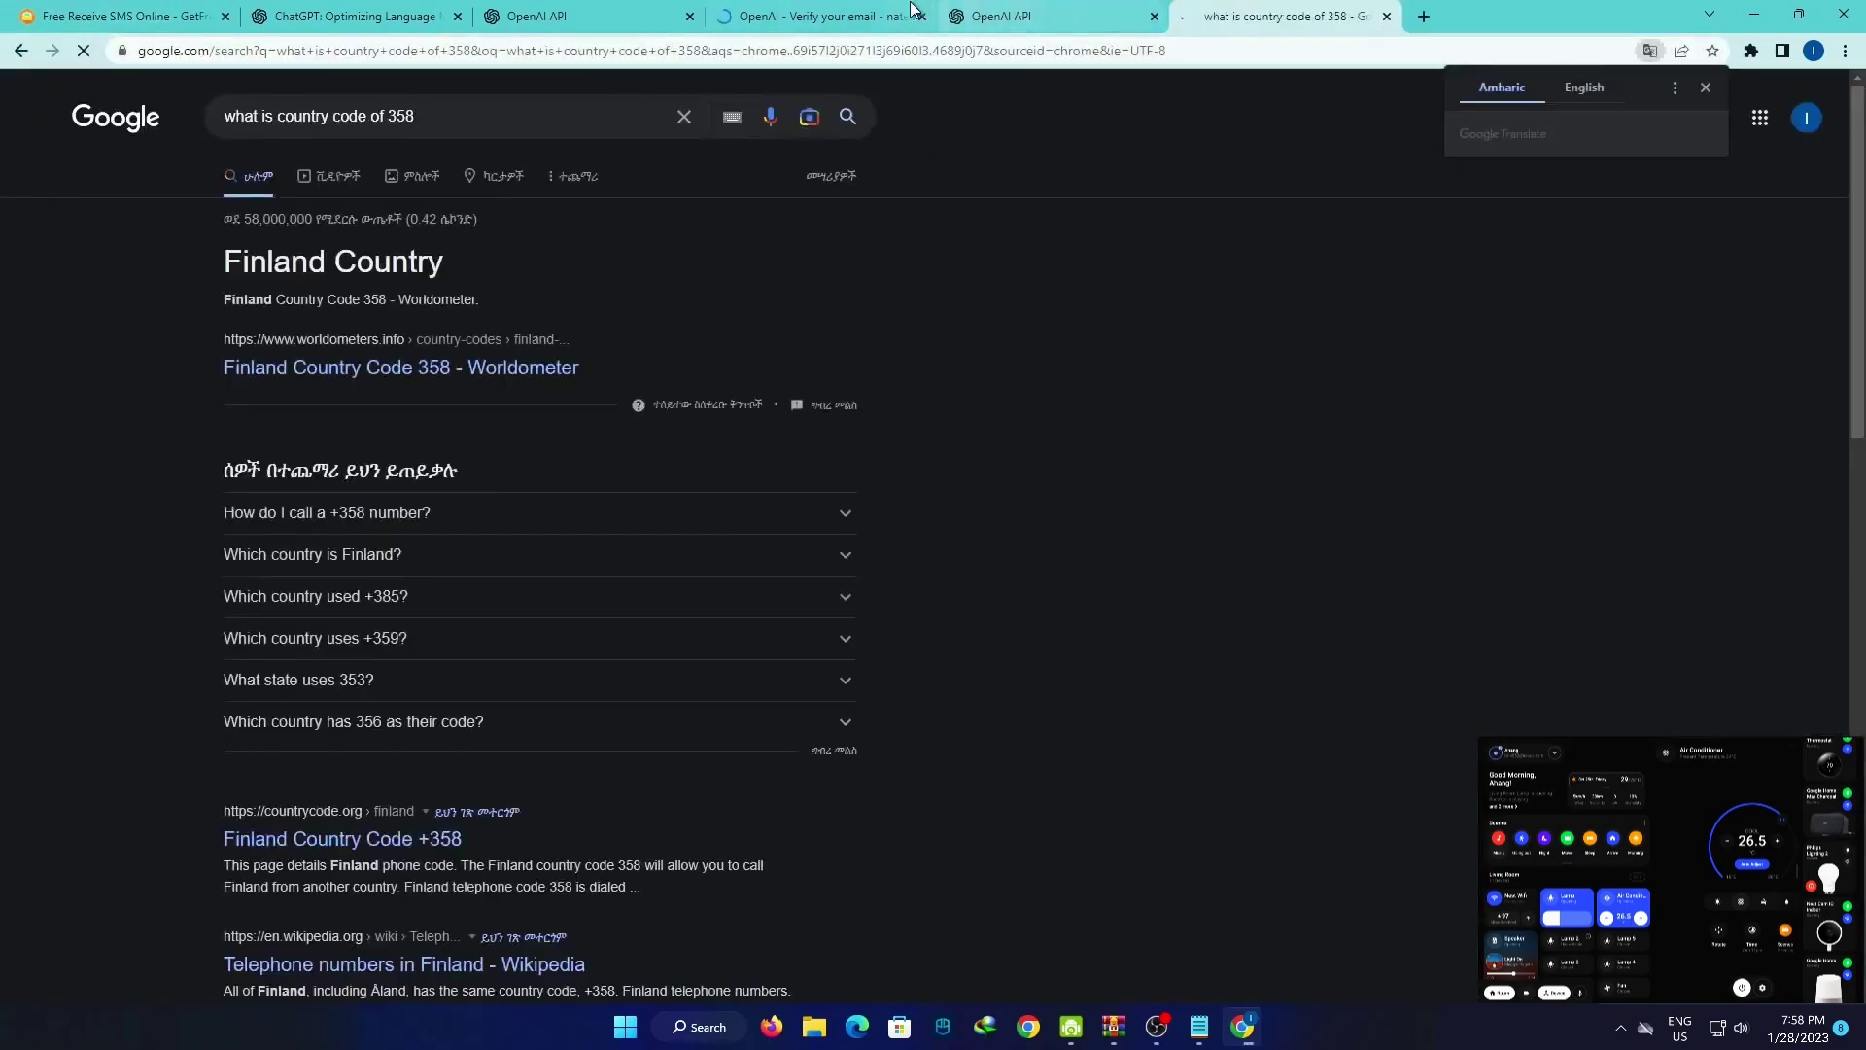
# Set the phone verification country to Finland, paste the copied phone number and request the verification code.
pyautogui.click(763, 15)
pyautogui.click(1049, 9)
pyautogui.click(826, 418)
pyautogui.write('fin')
pyautogui.press('Return')
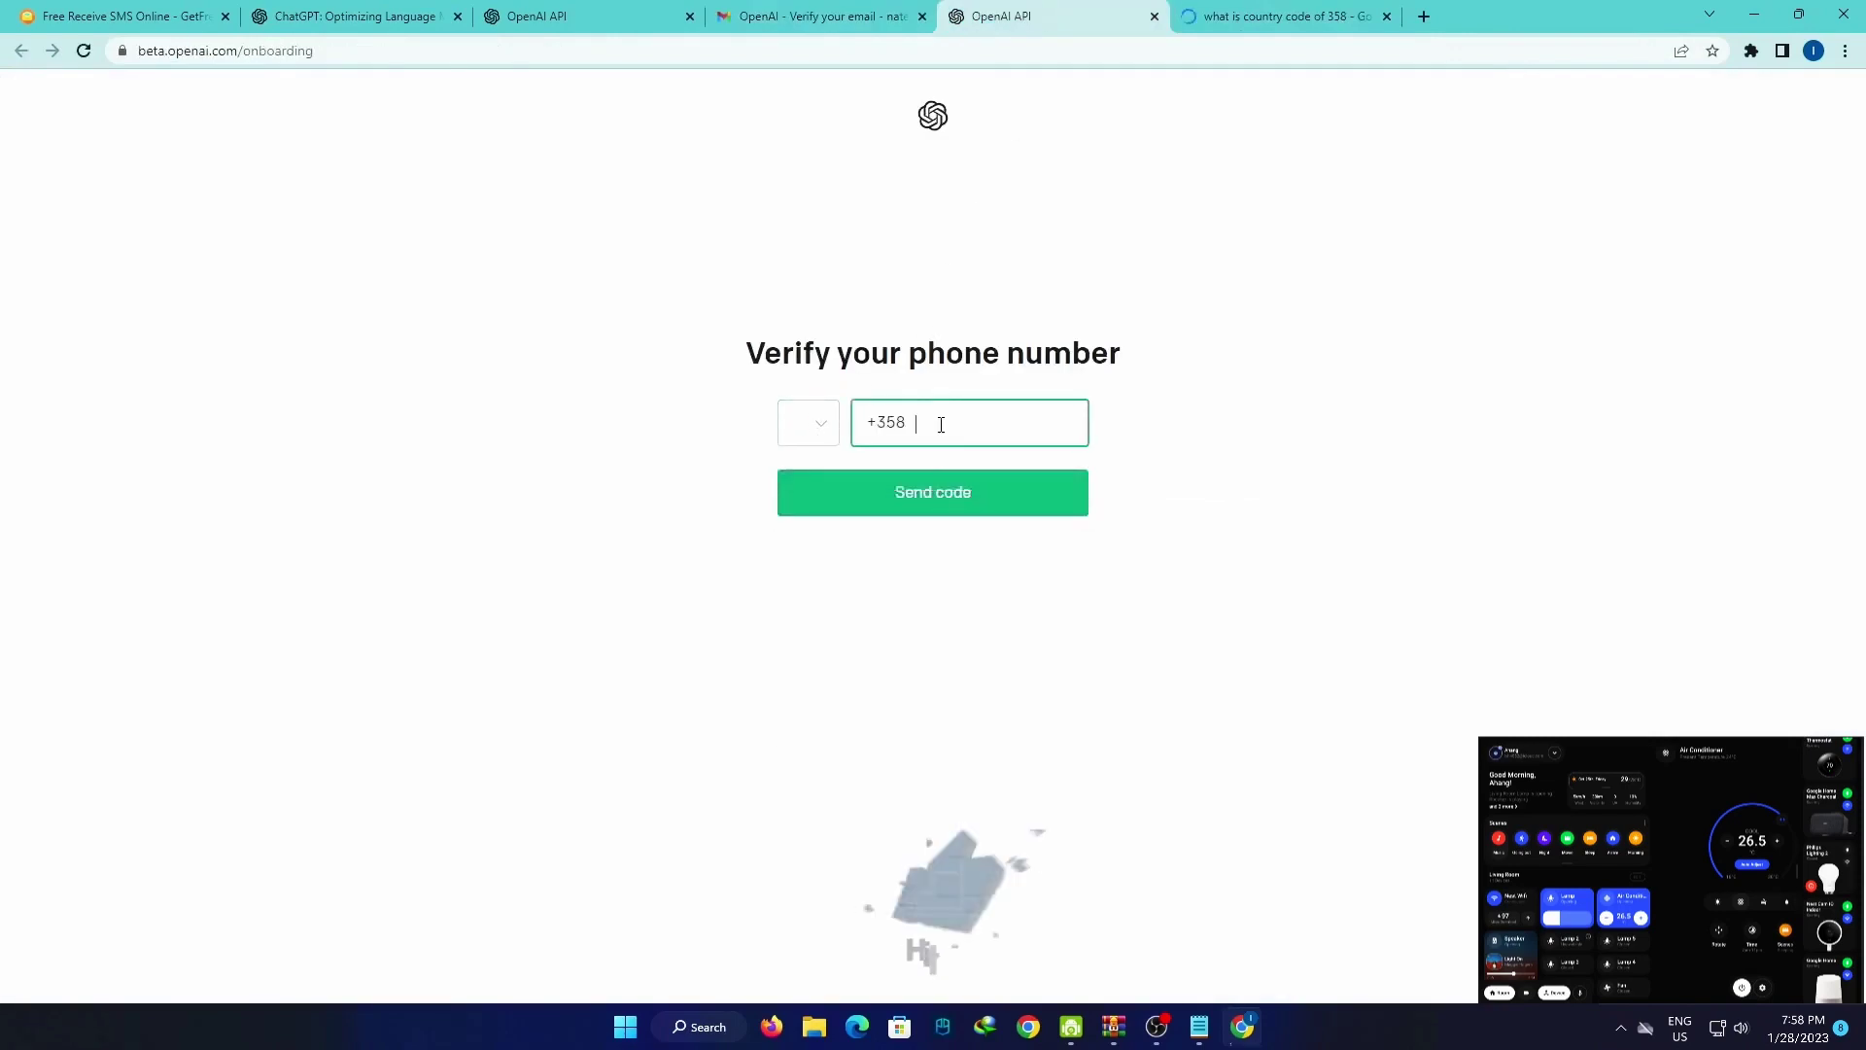
pyautogui.hotkey('ctrl', 'v')
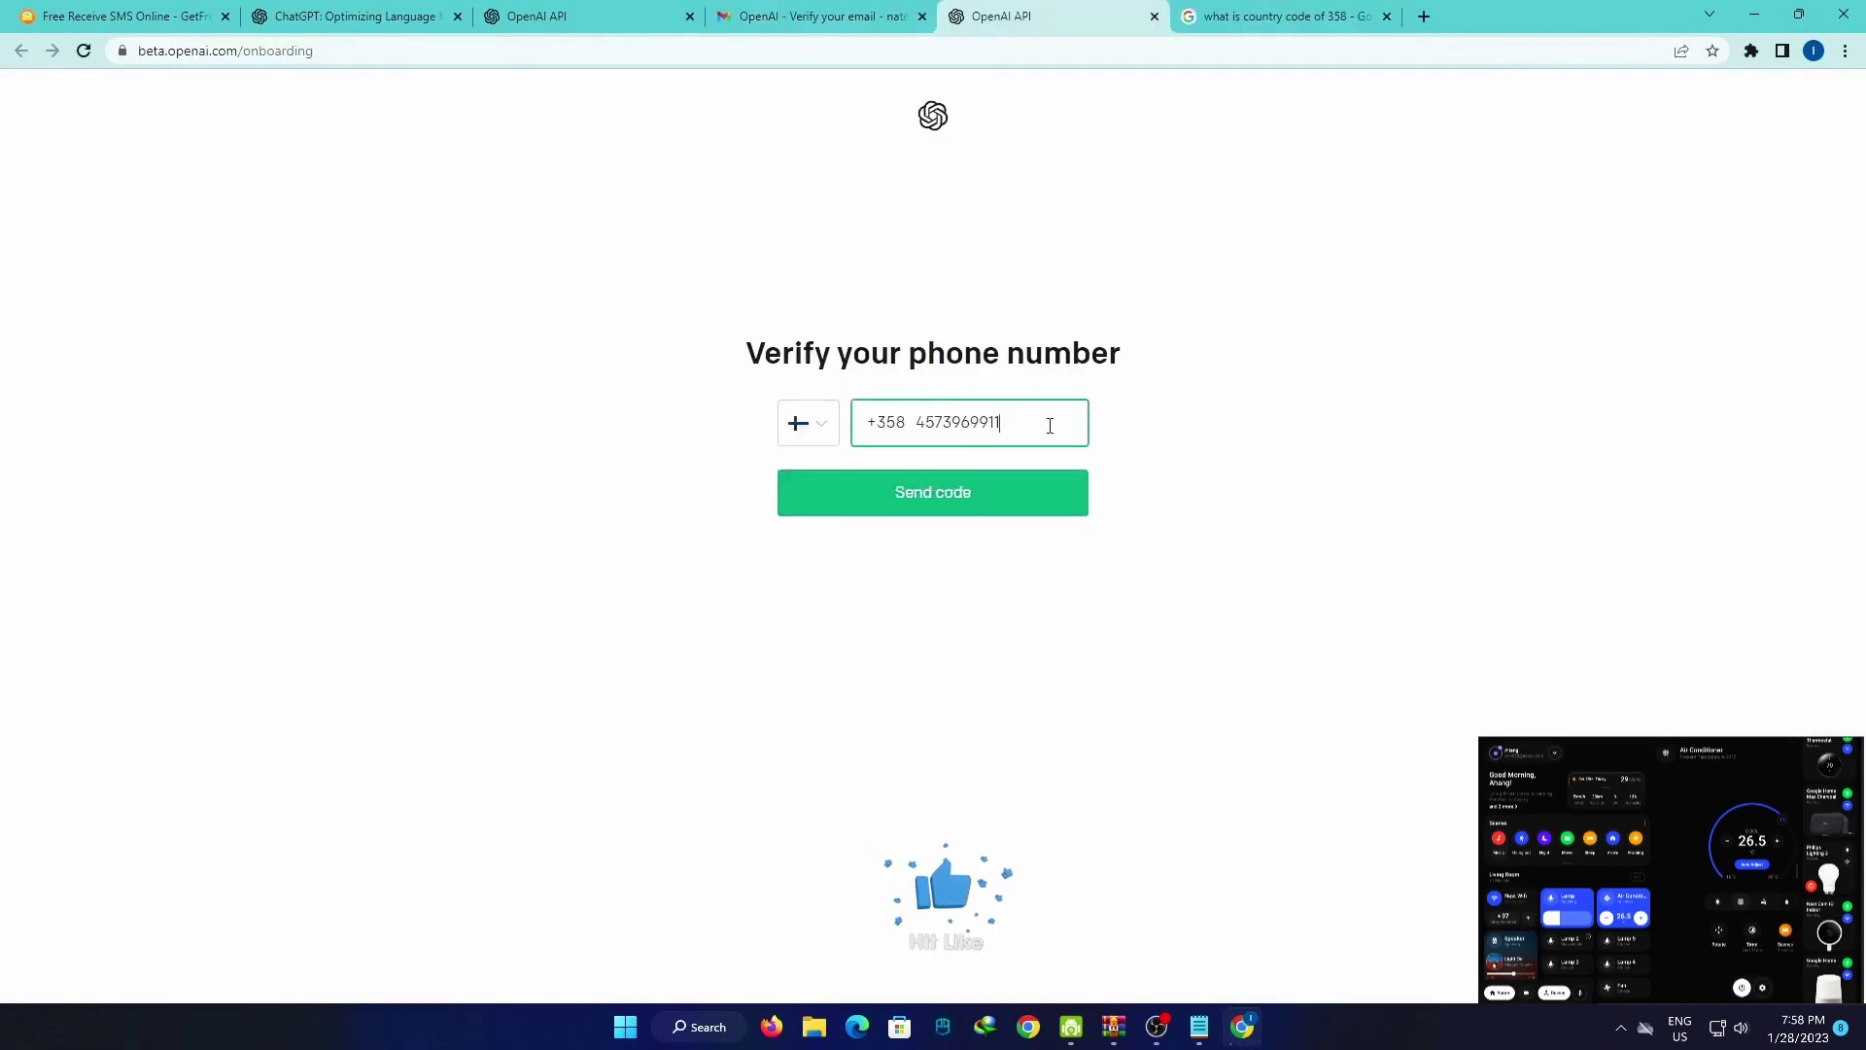
pyautogui.click(1002, 495)
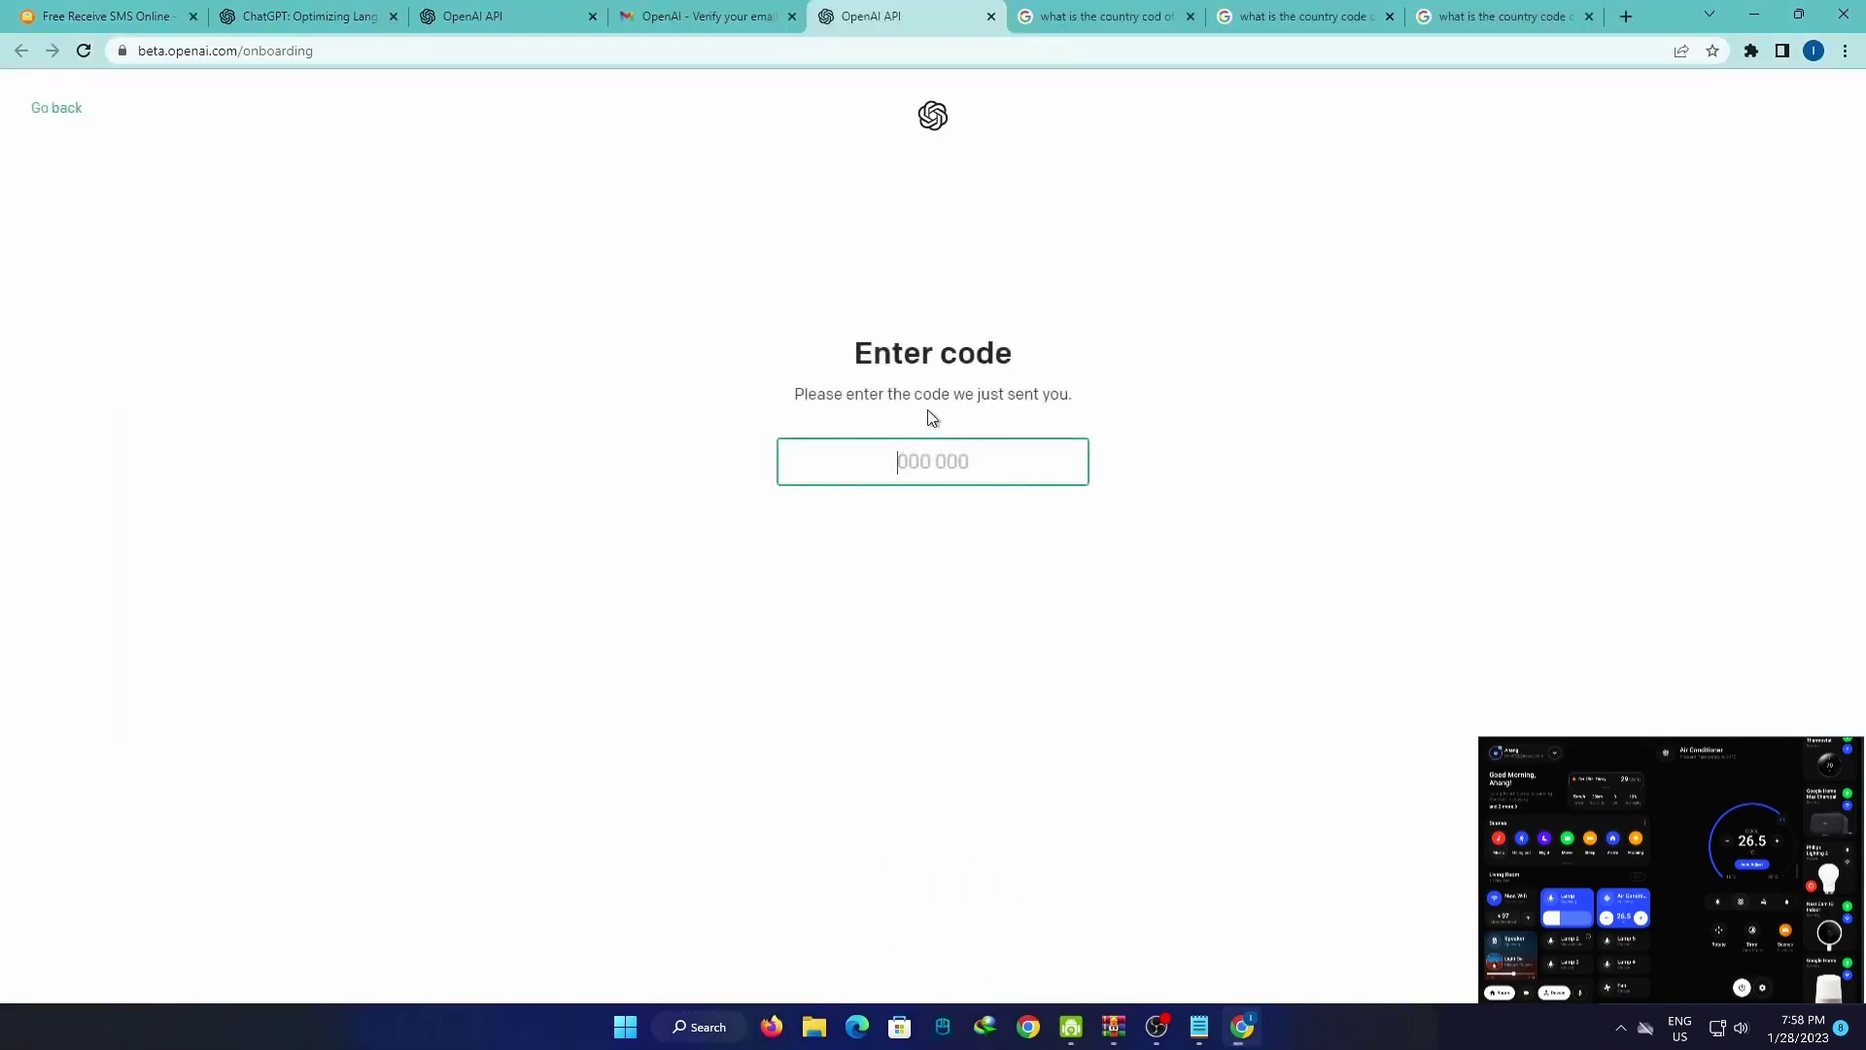
# Refresh the received messages on GetFreeSMSNumber, copy the OpenAI verification code and paste it into OpenAI's code field.
pyautogui.click(107, 15)
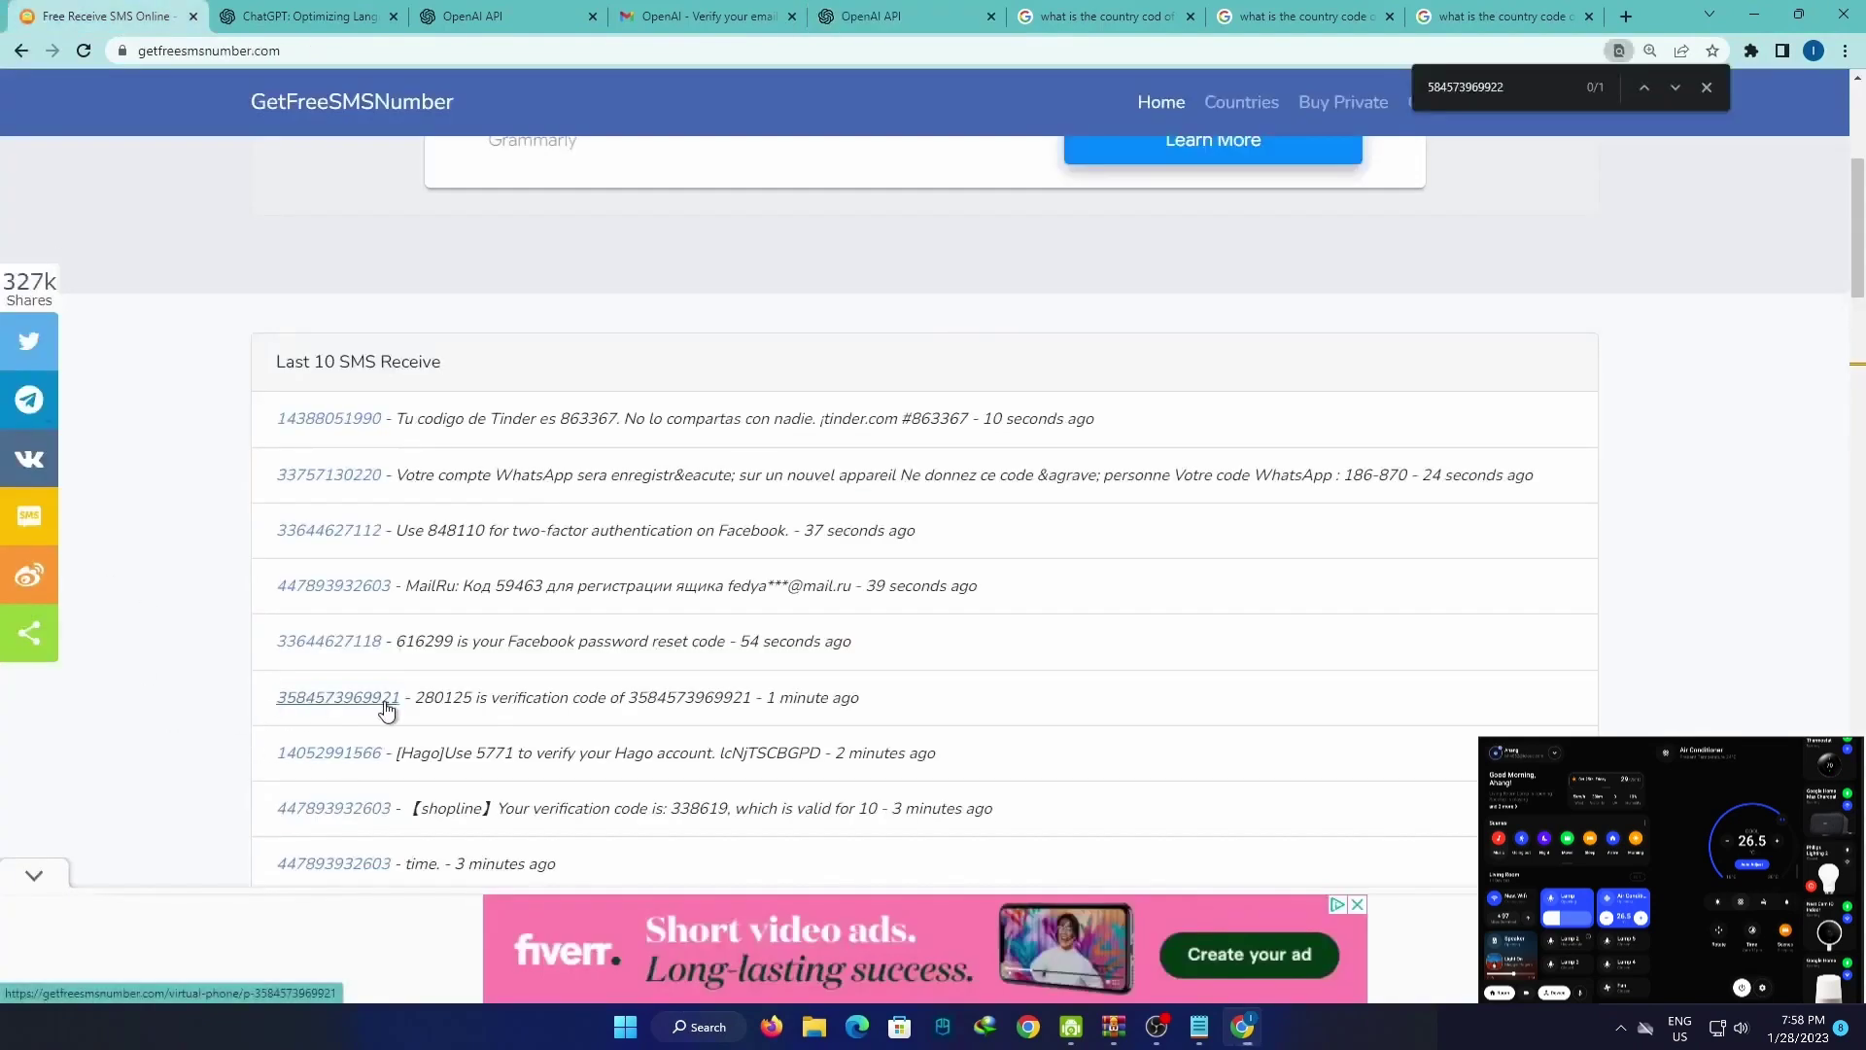
pyautogui.press('F5')
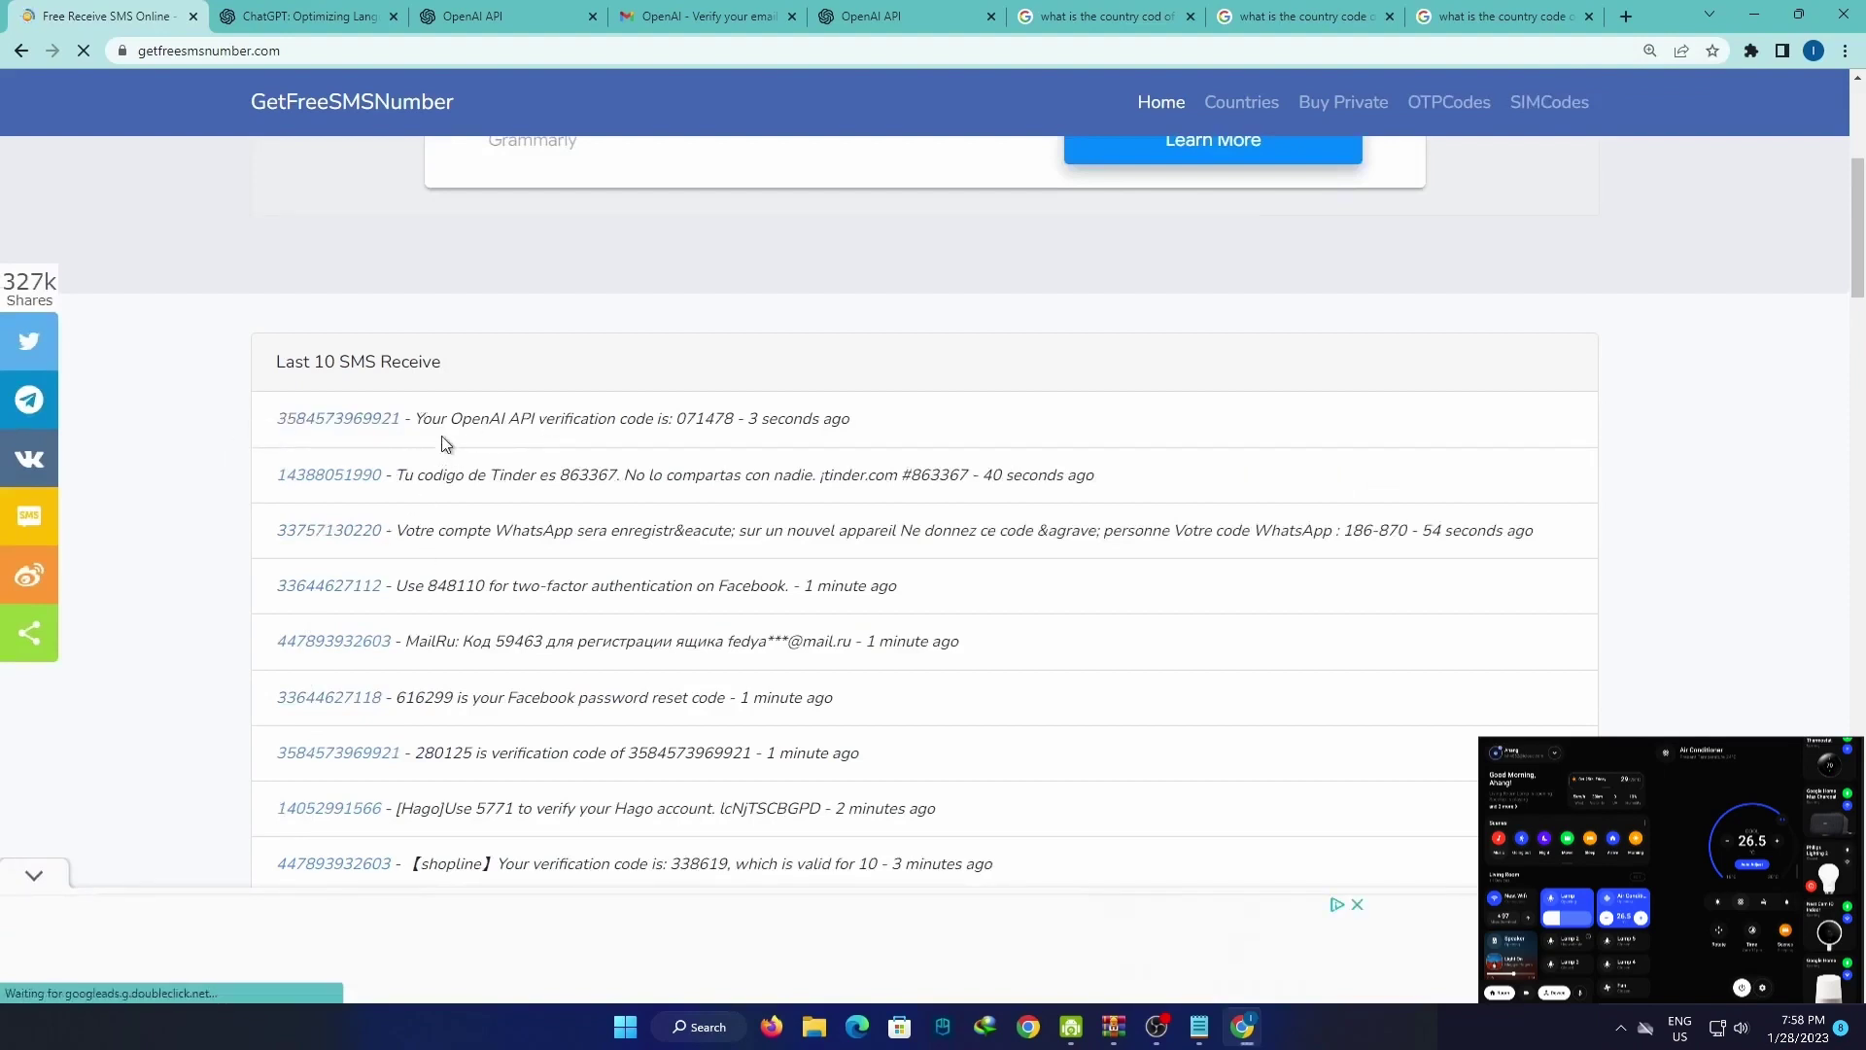
pyautogui.doubleClick(707, 422)
pyautogui.hotkey('ctrl', 'c')
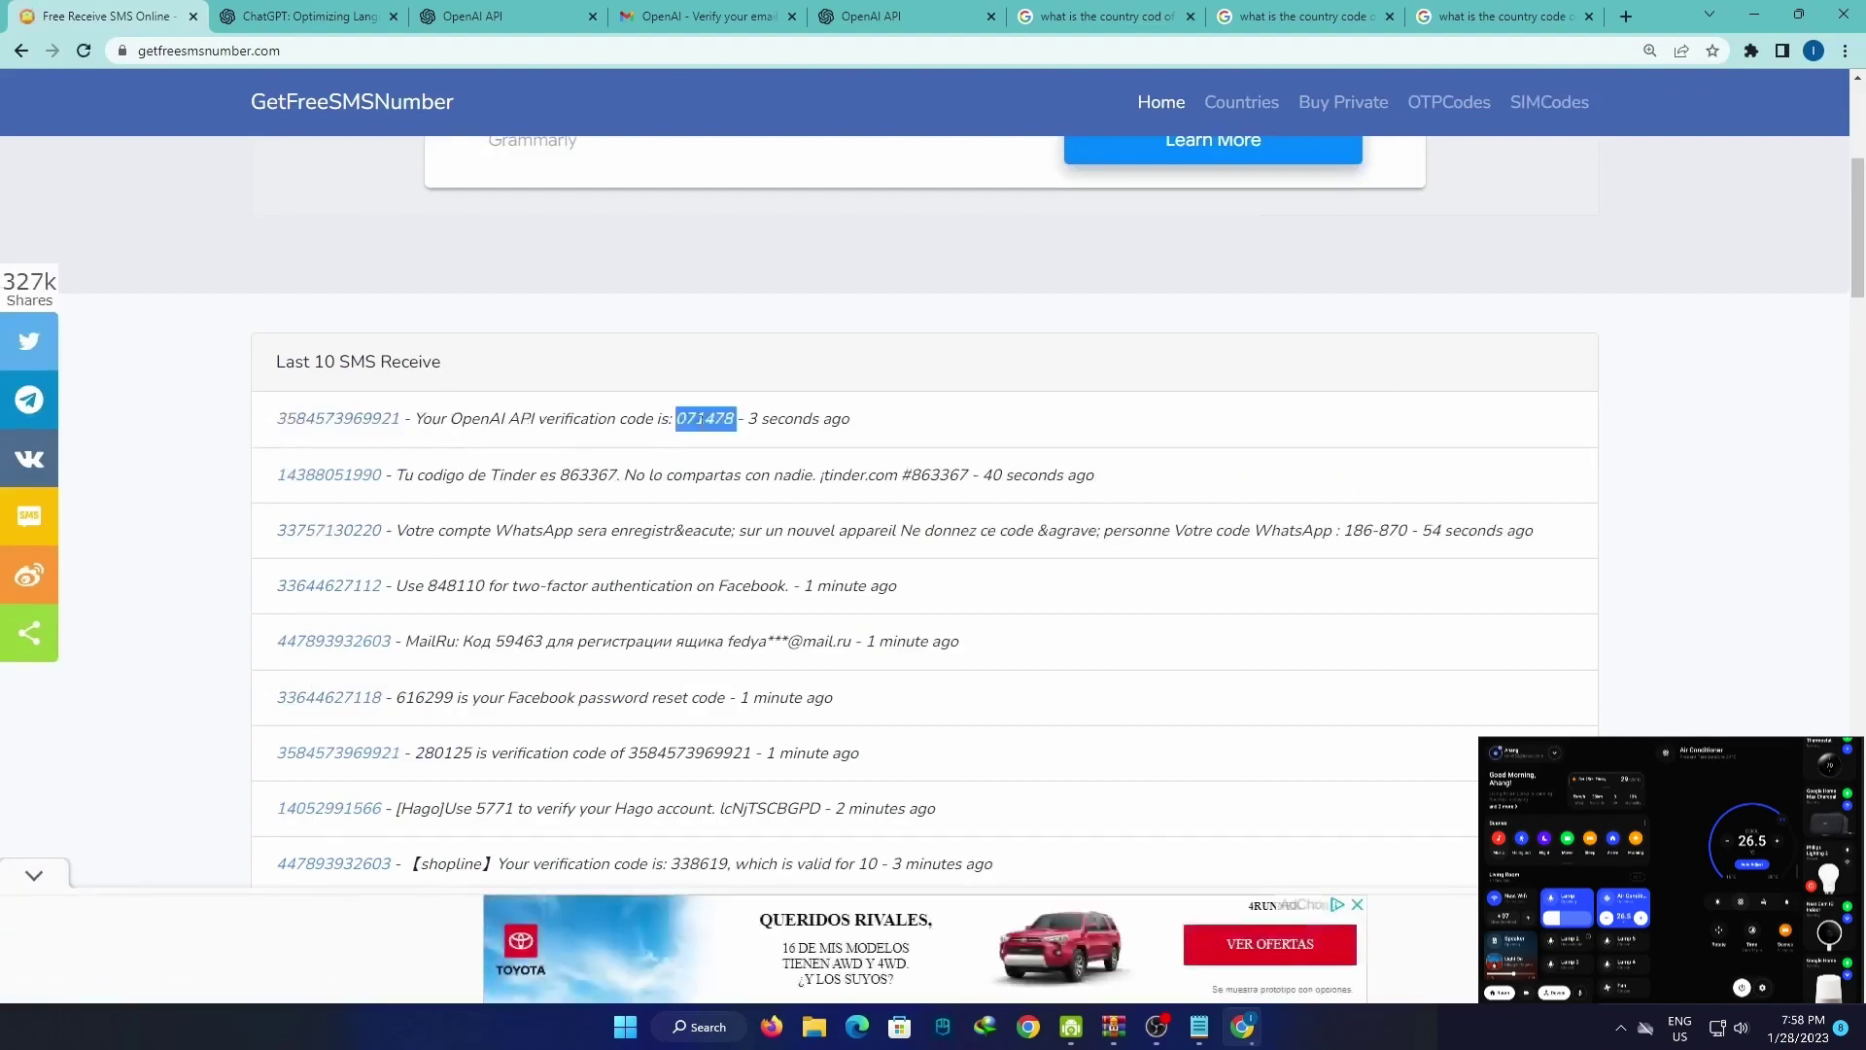
pyautogui.click(880, 17)
pyautogui.hotkey('ctrl', 'v')
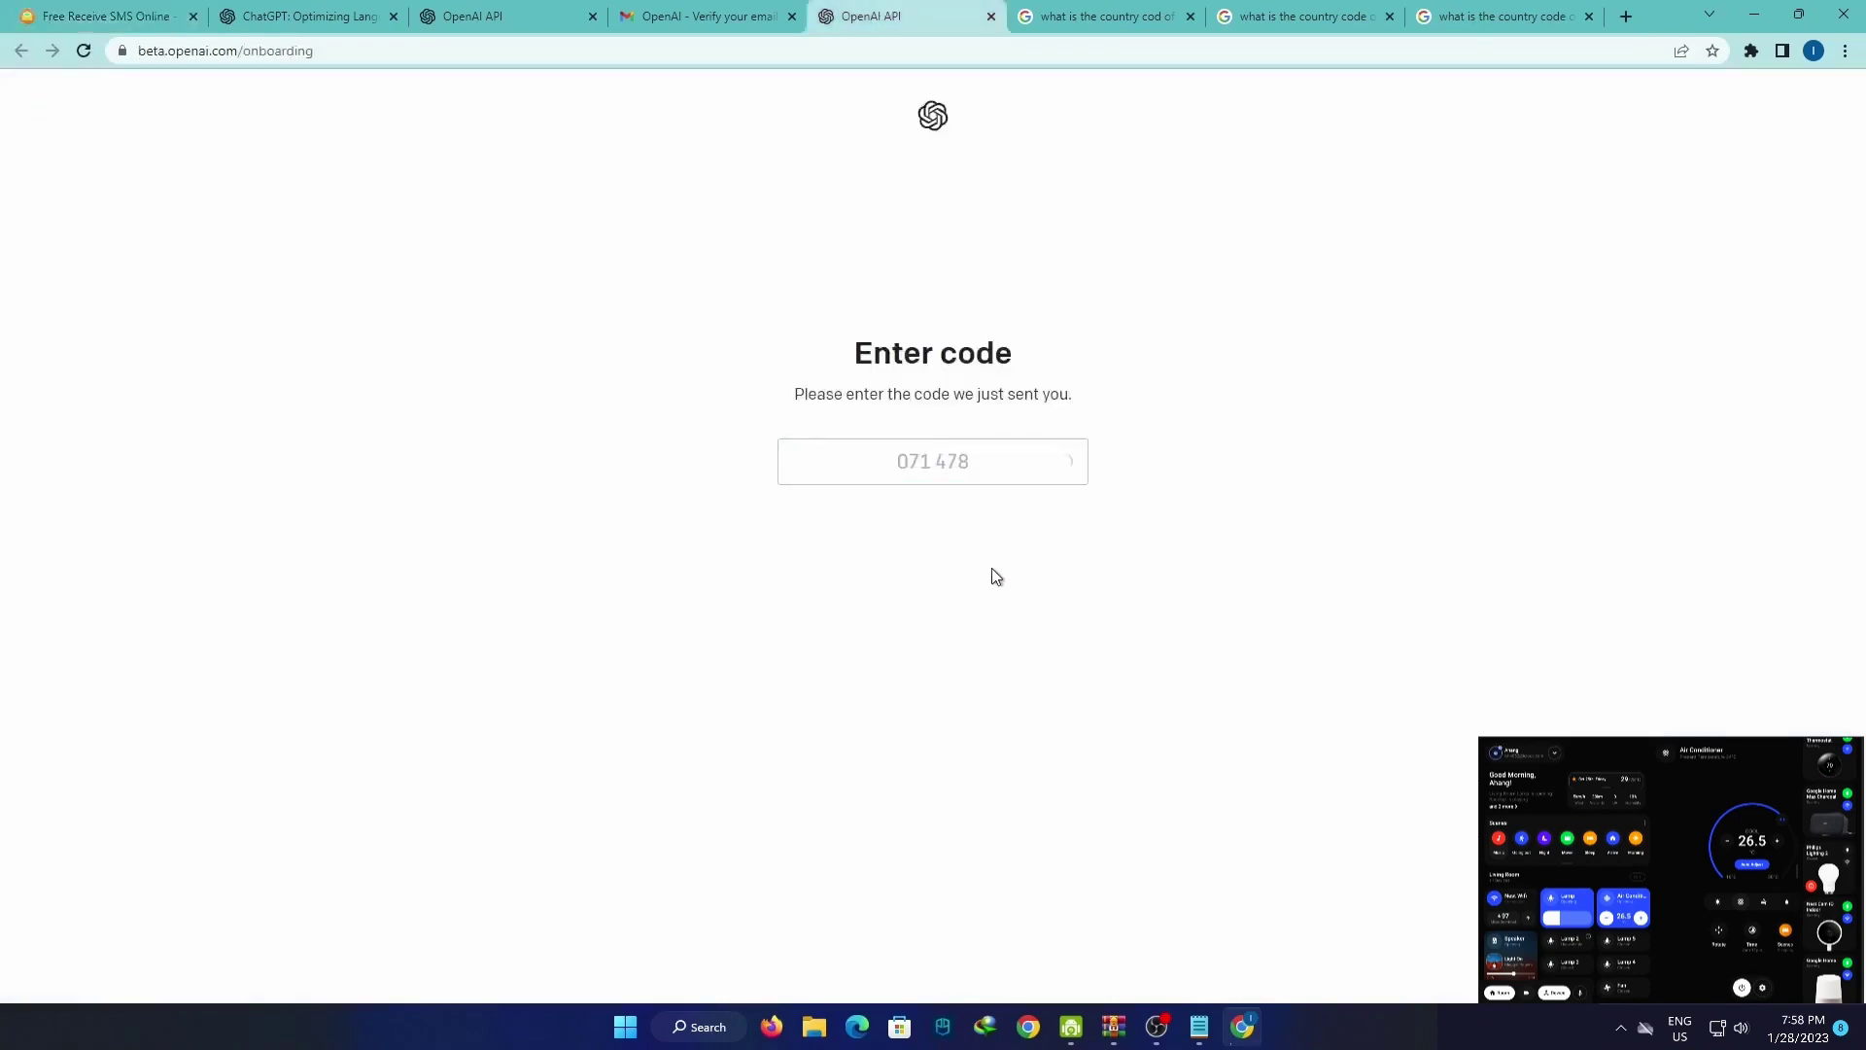
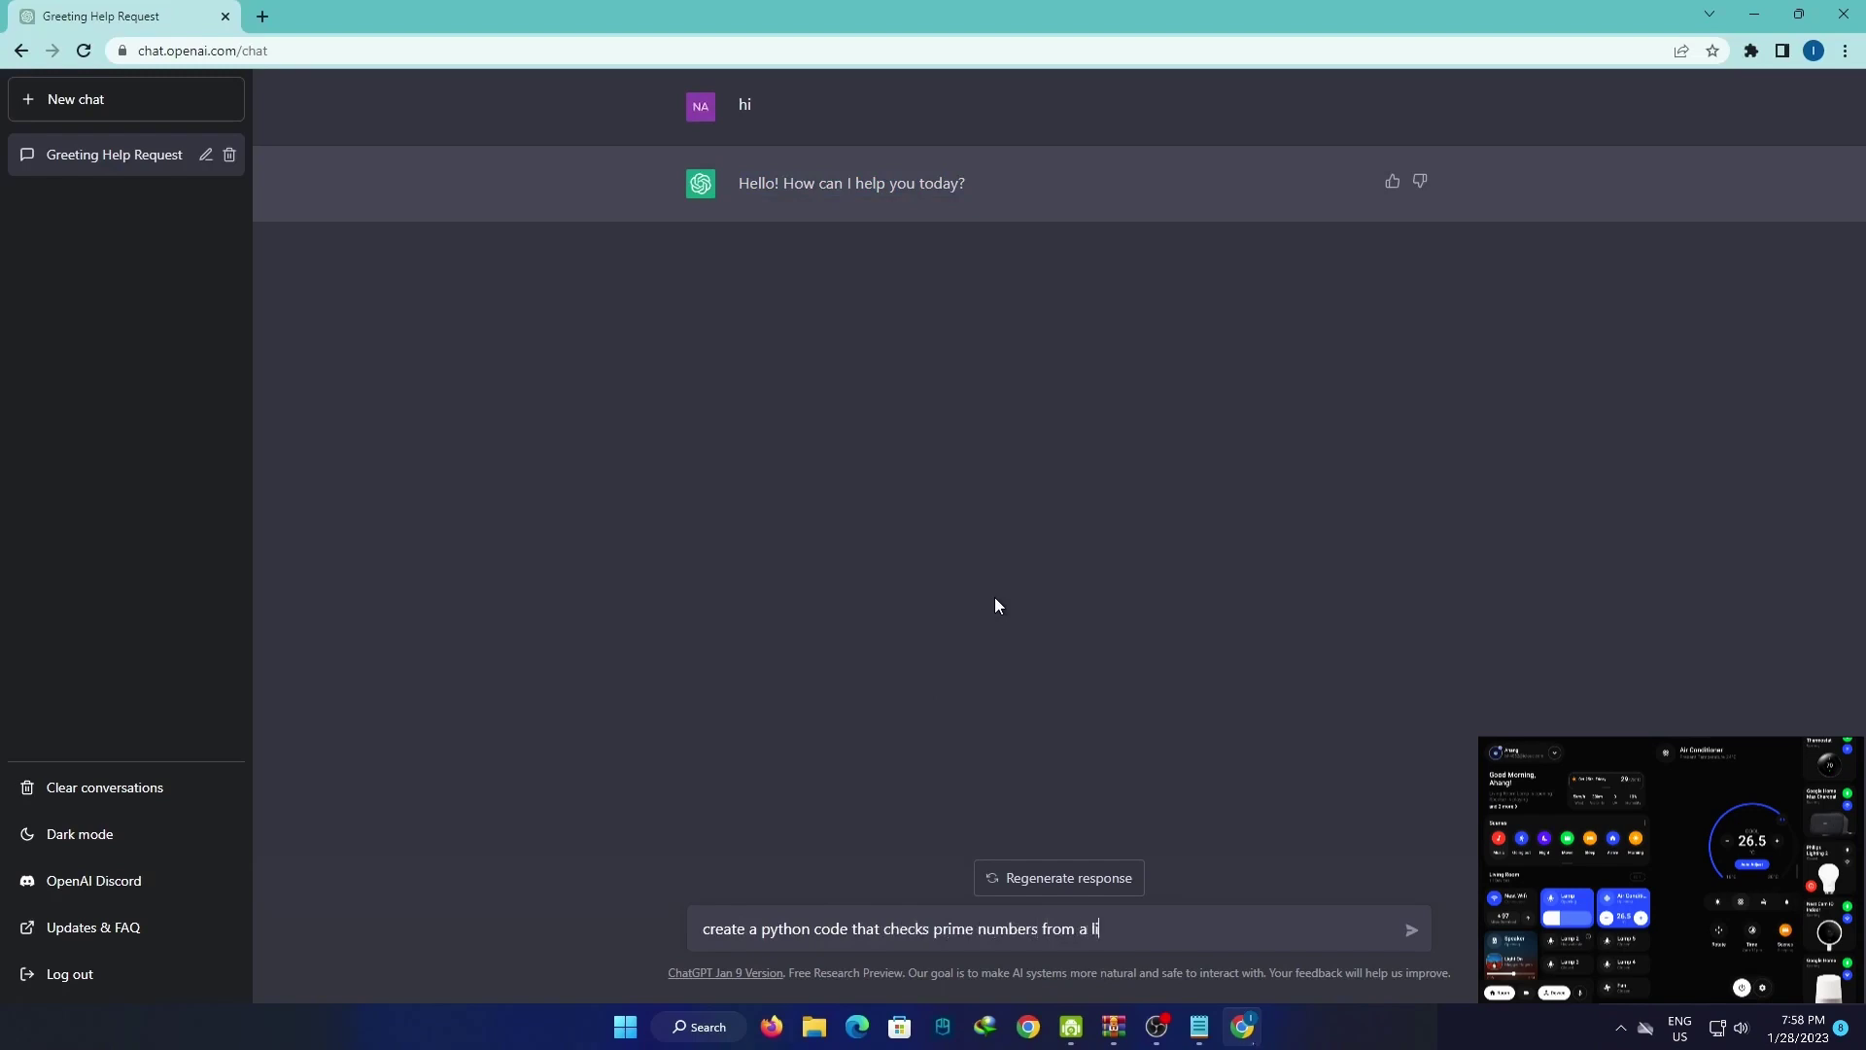
# Send ChatGPT the prompt "create a python code that checks prime numbers from a lis".
pyautogui.press('Return')
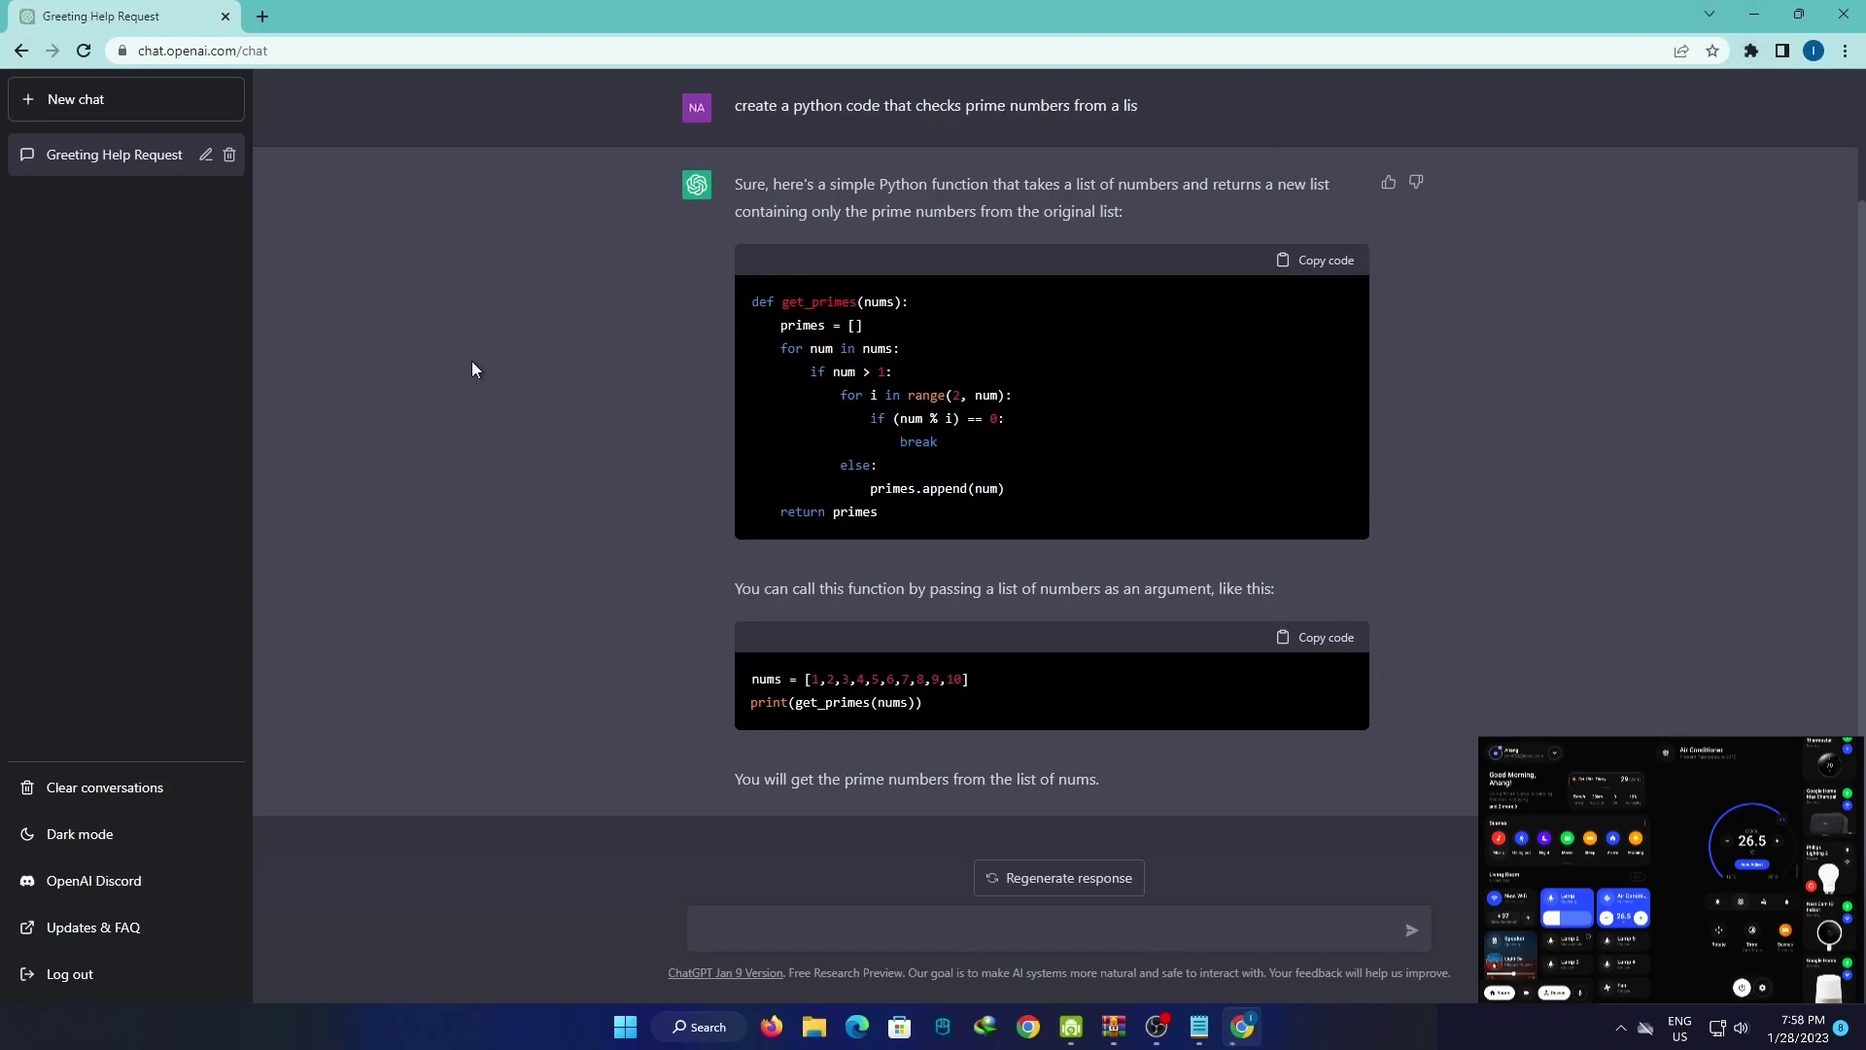
# Close the browser and relaunch Chrome.
pyautogui.click(1752, 51)
pyautogui.click(1067, 414)
pyautogui.click(1843, 13)
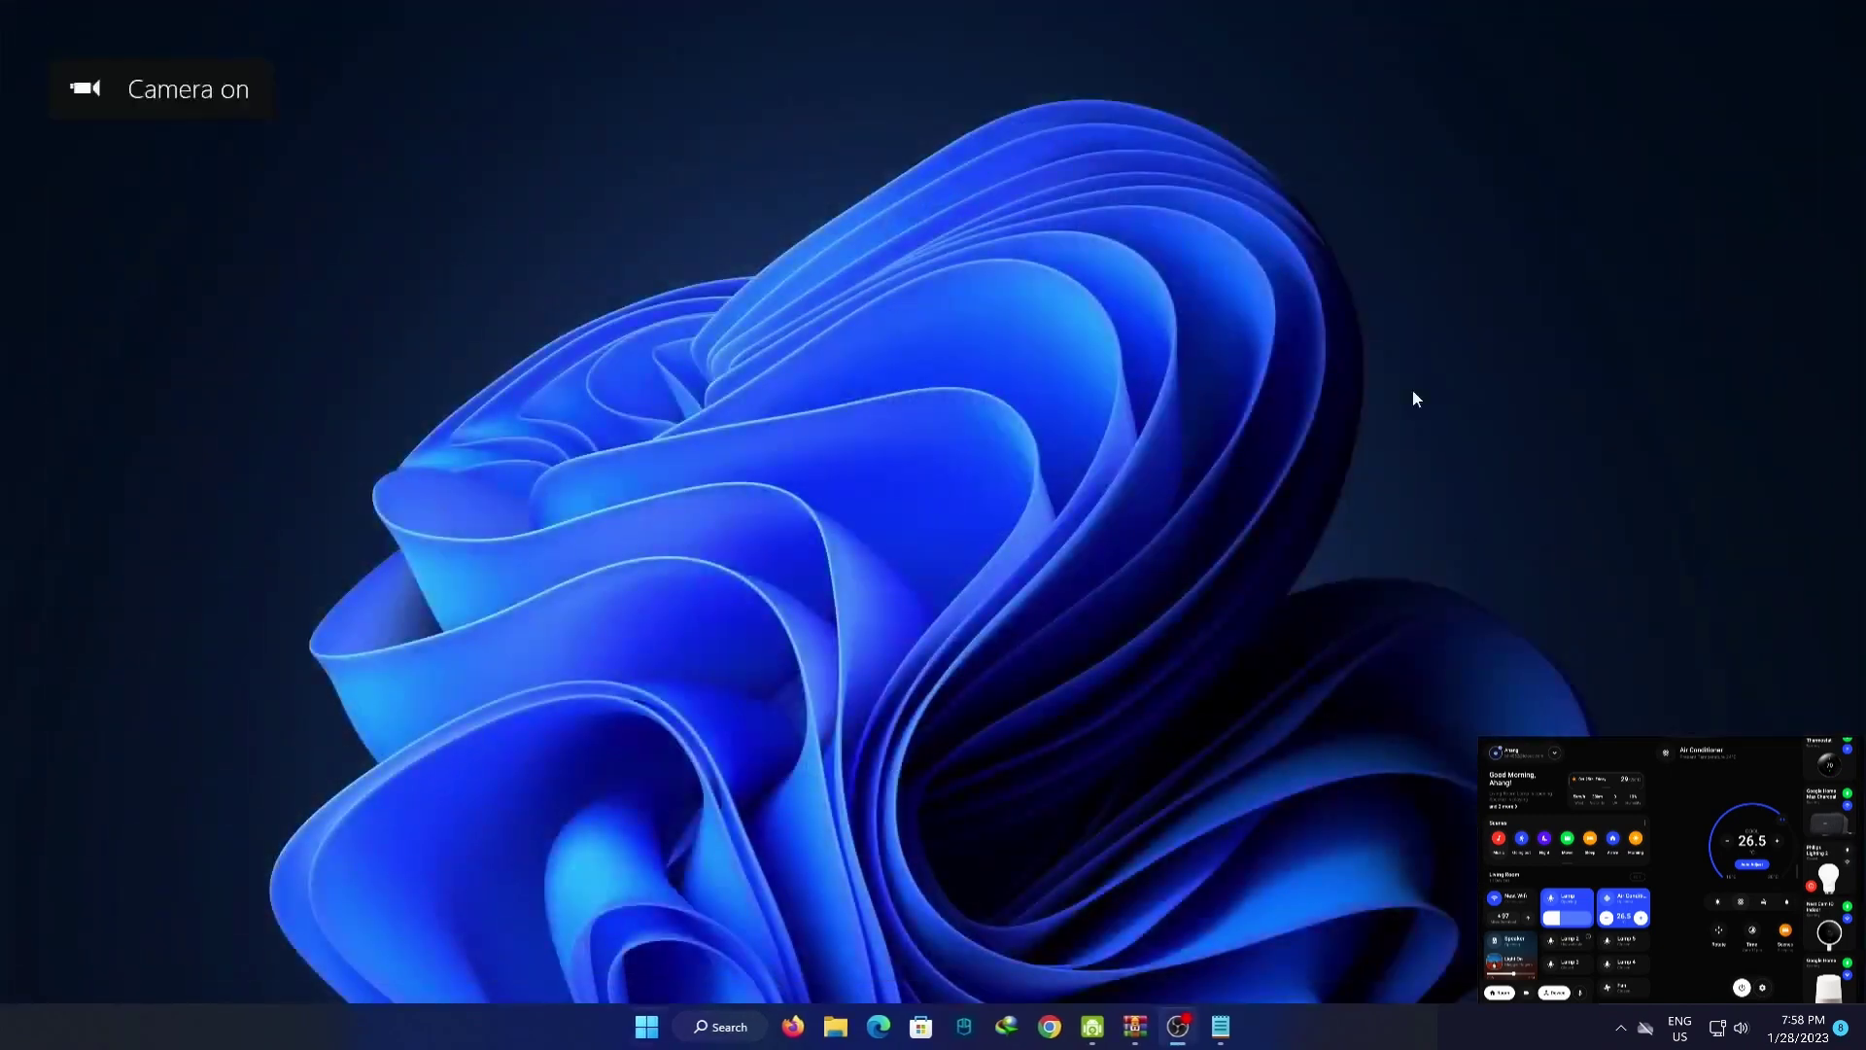
pyautogui.press('super')
pyautogui.write('chr')
pyautogui.press('Return')
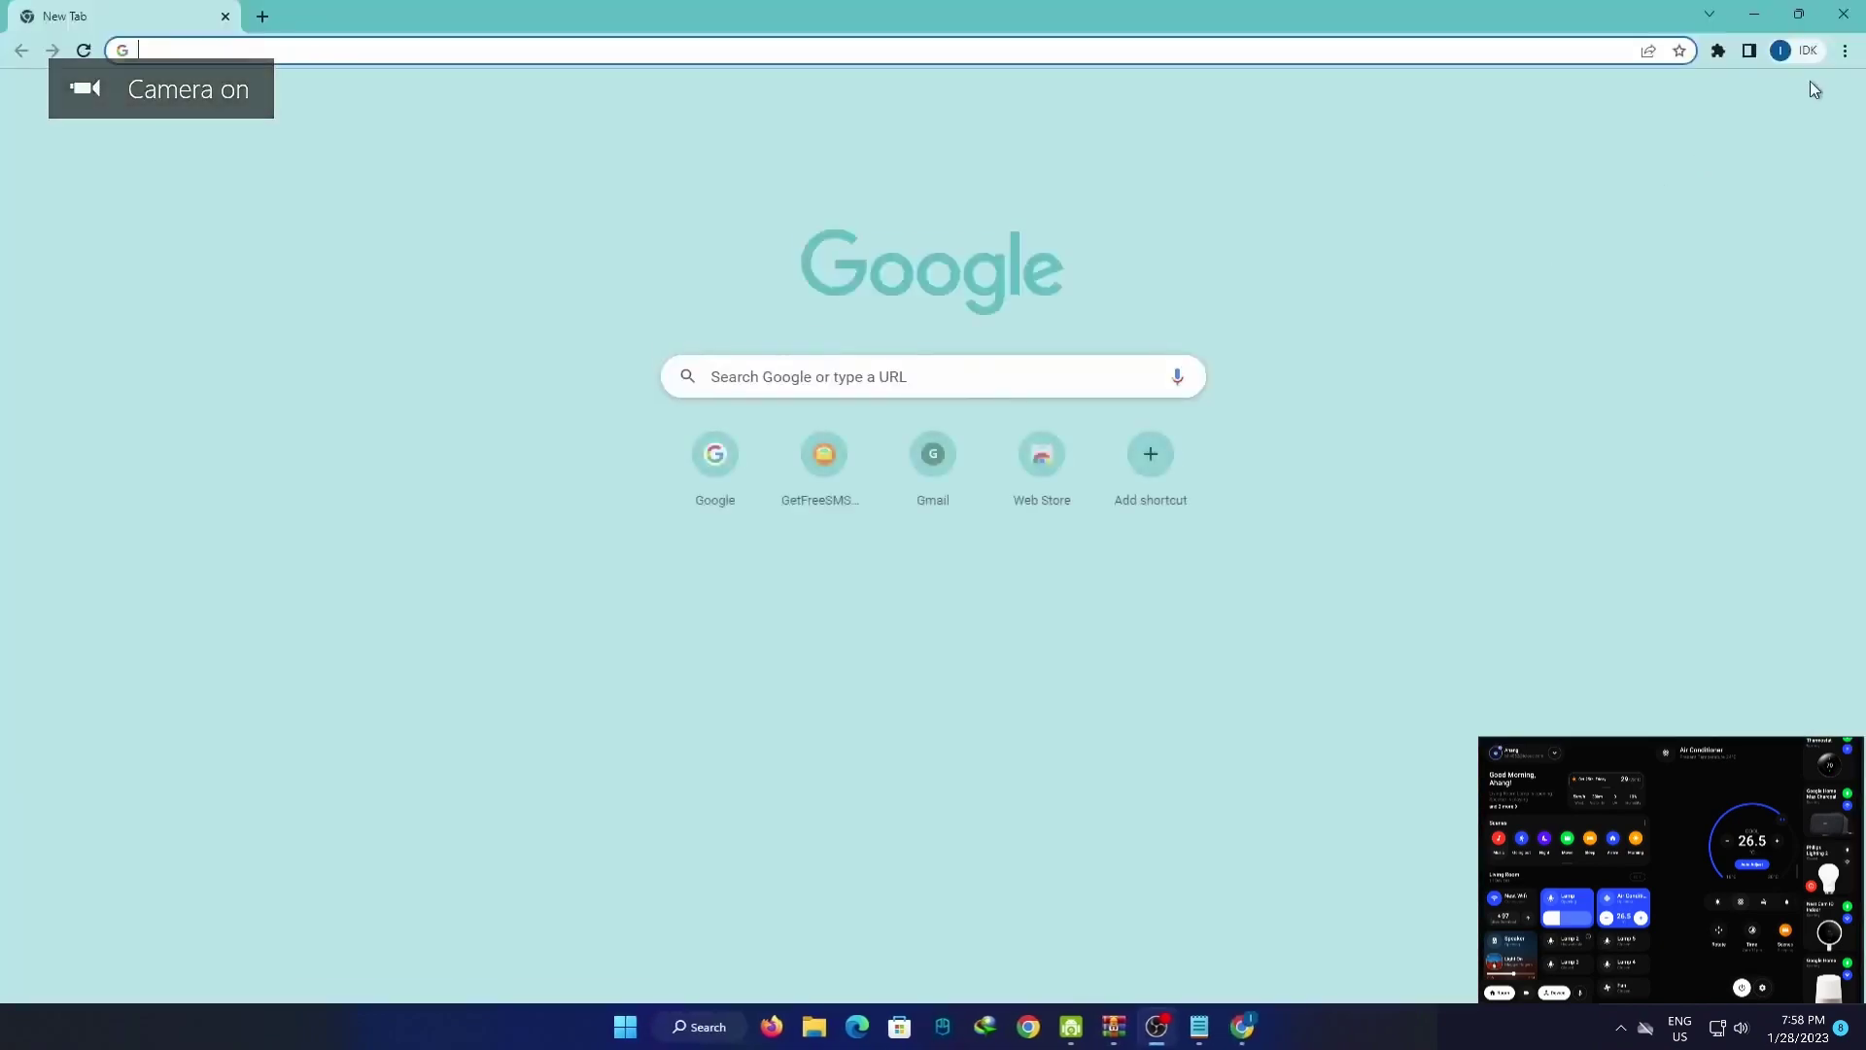
# View the Hotspot Shield extension's window and dismiss it.
pyautogui.click(1717, 50)
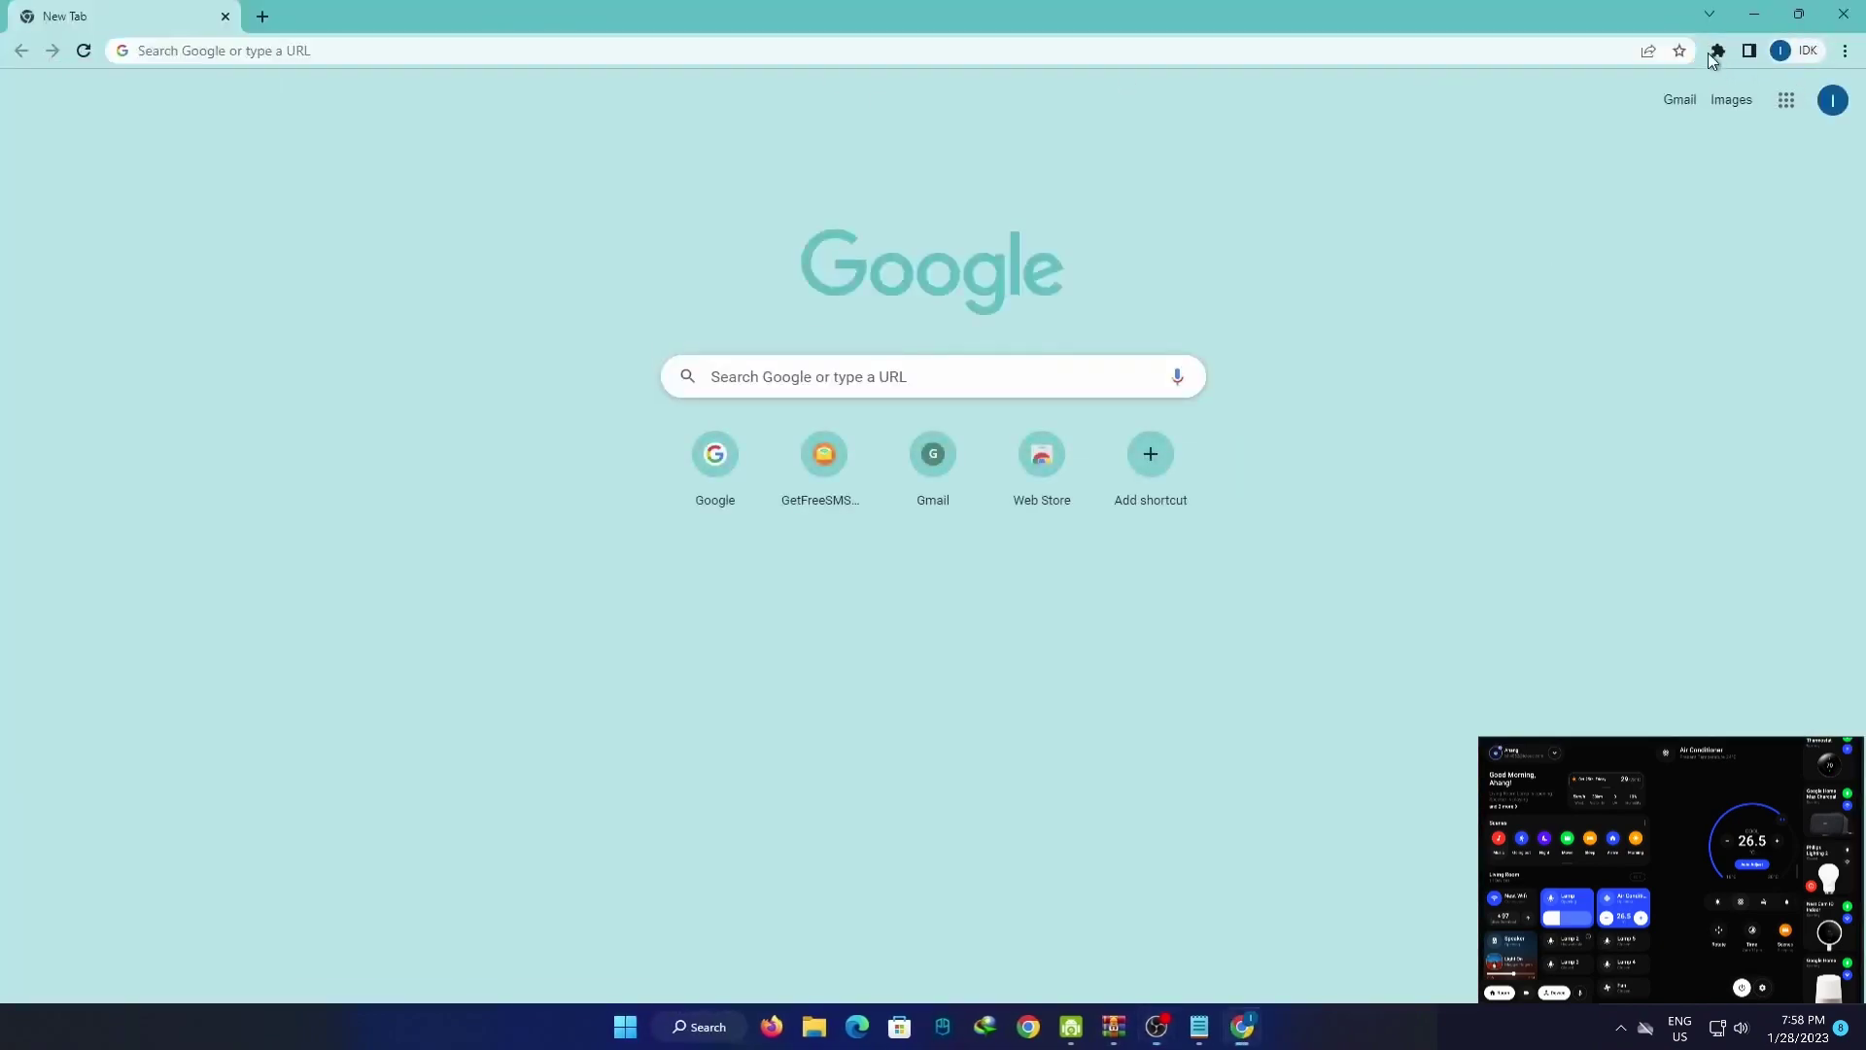
pyautogui.click(1503, 185)
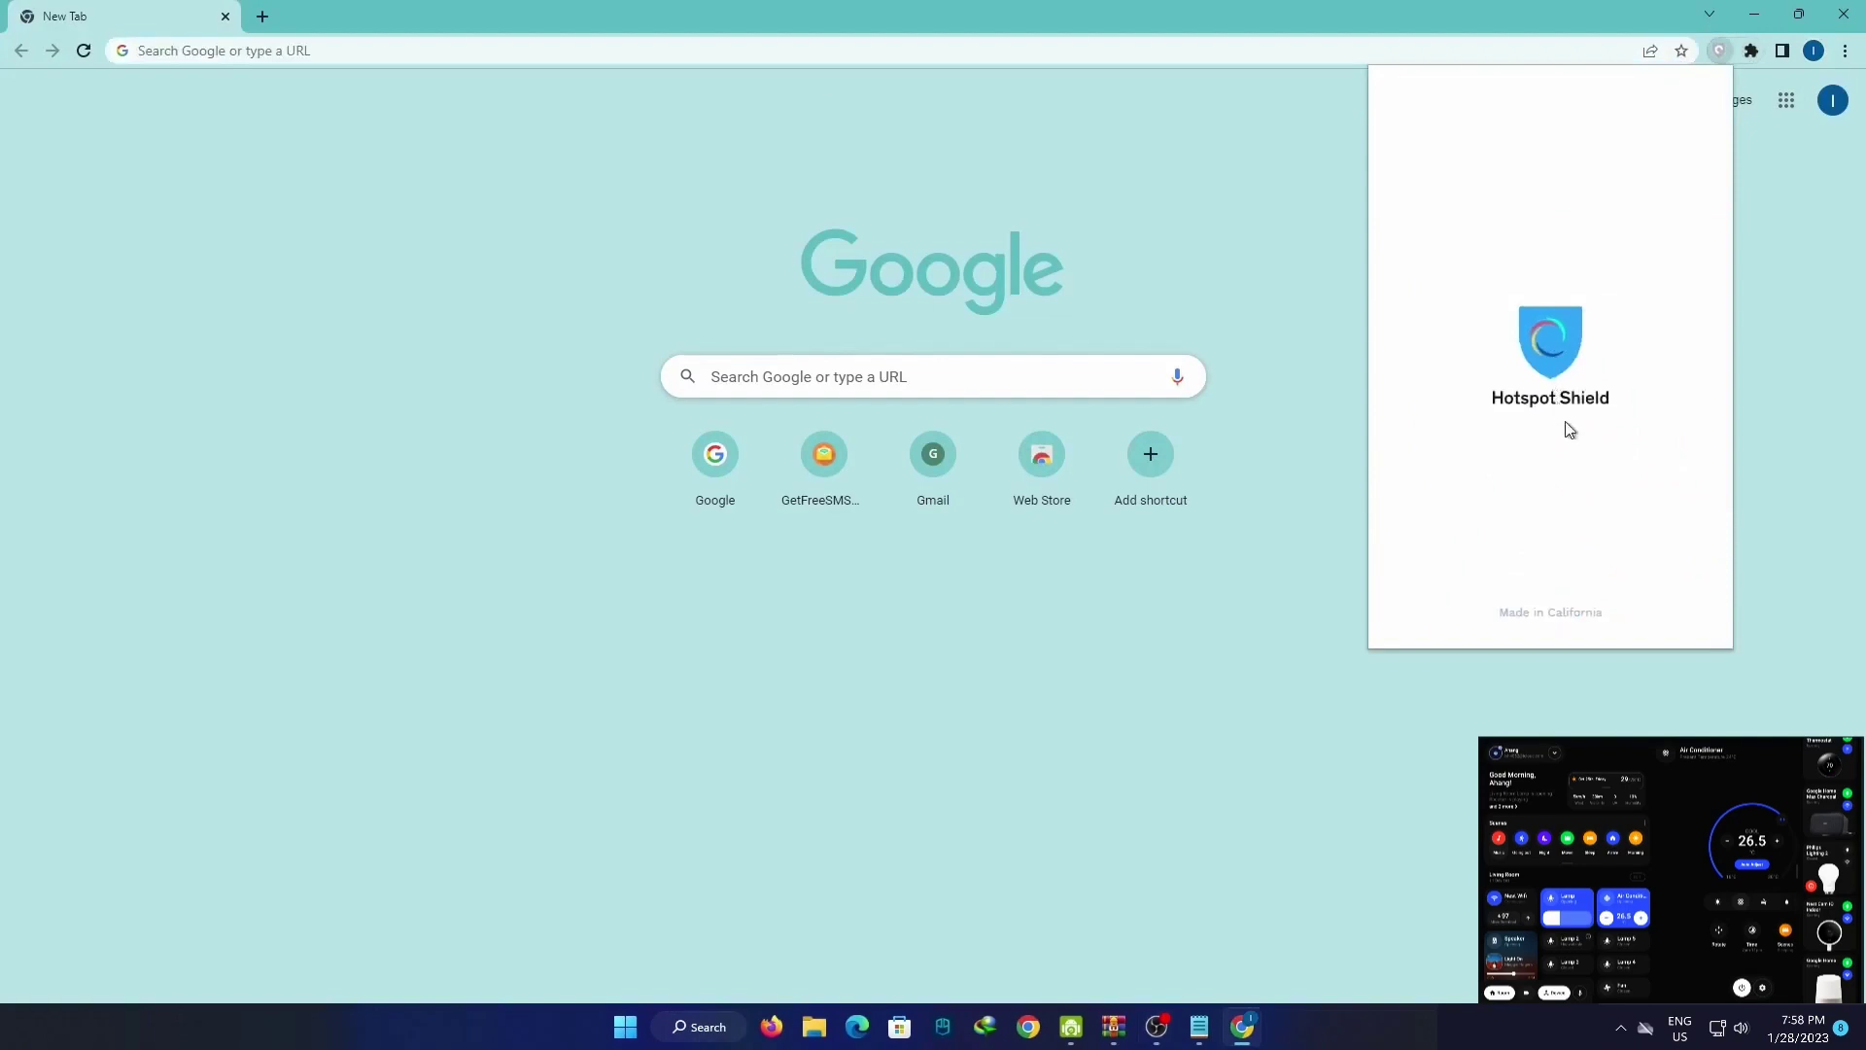
pyautogui.click(1183, 107)
# Try to open OpenAI's ChatGPT blog page from a Google search for "chatgpt".
pyautogui.click(558, 45)
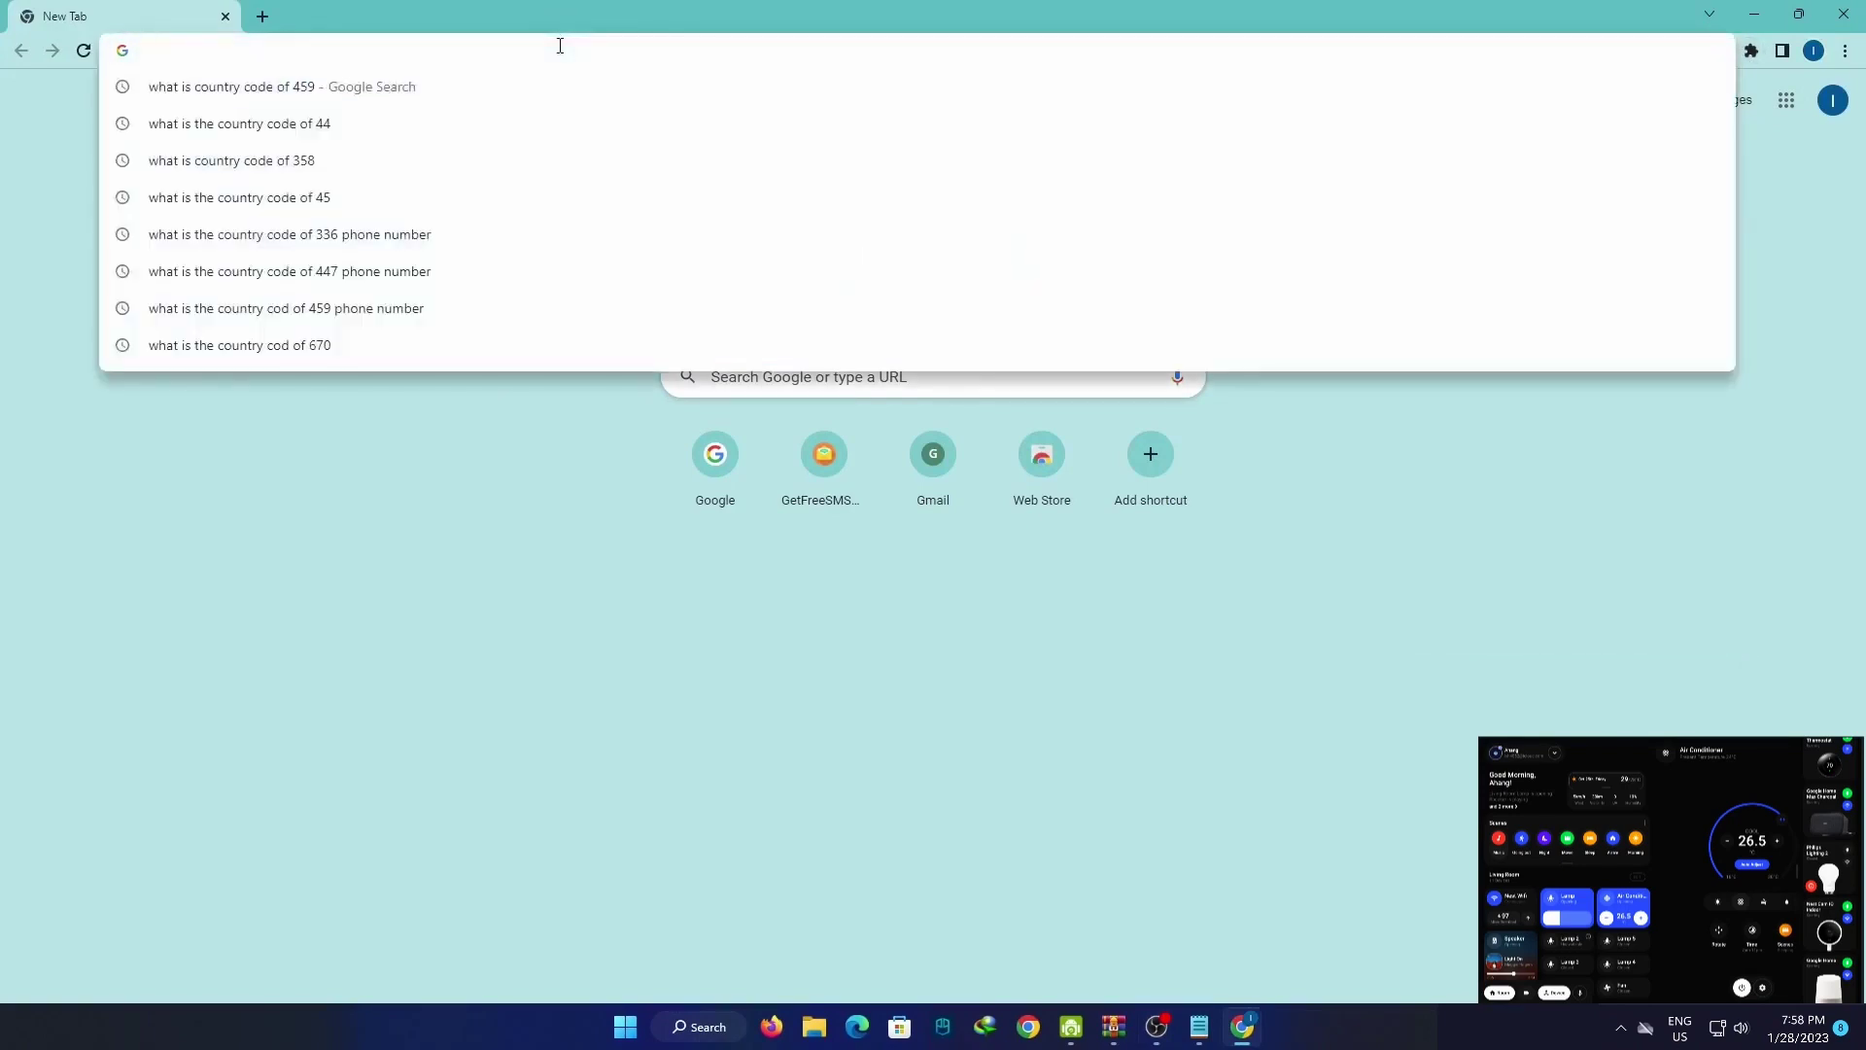
pyautogui.write('chatgpt')
pyautogui.press('Return')
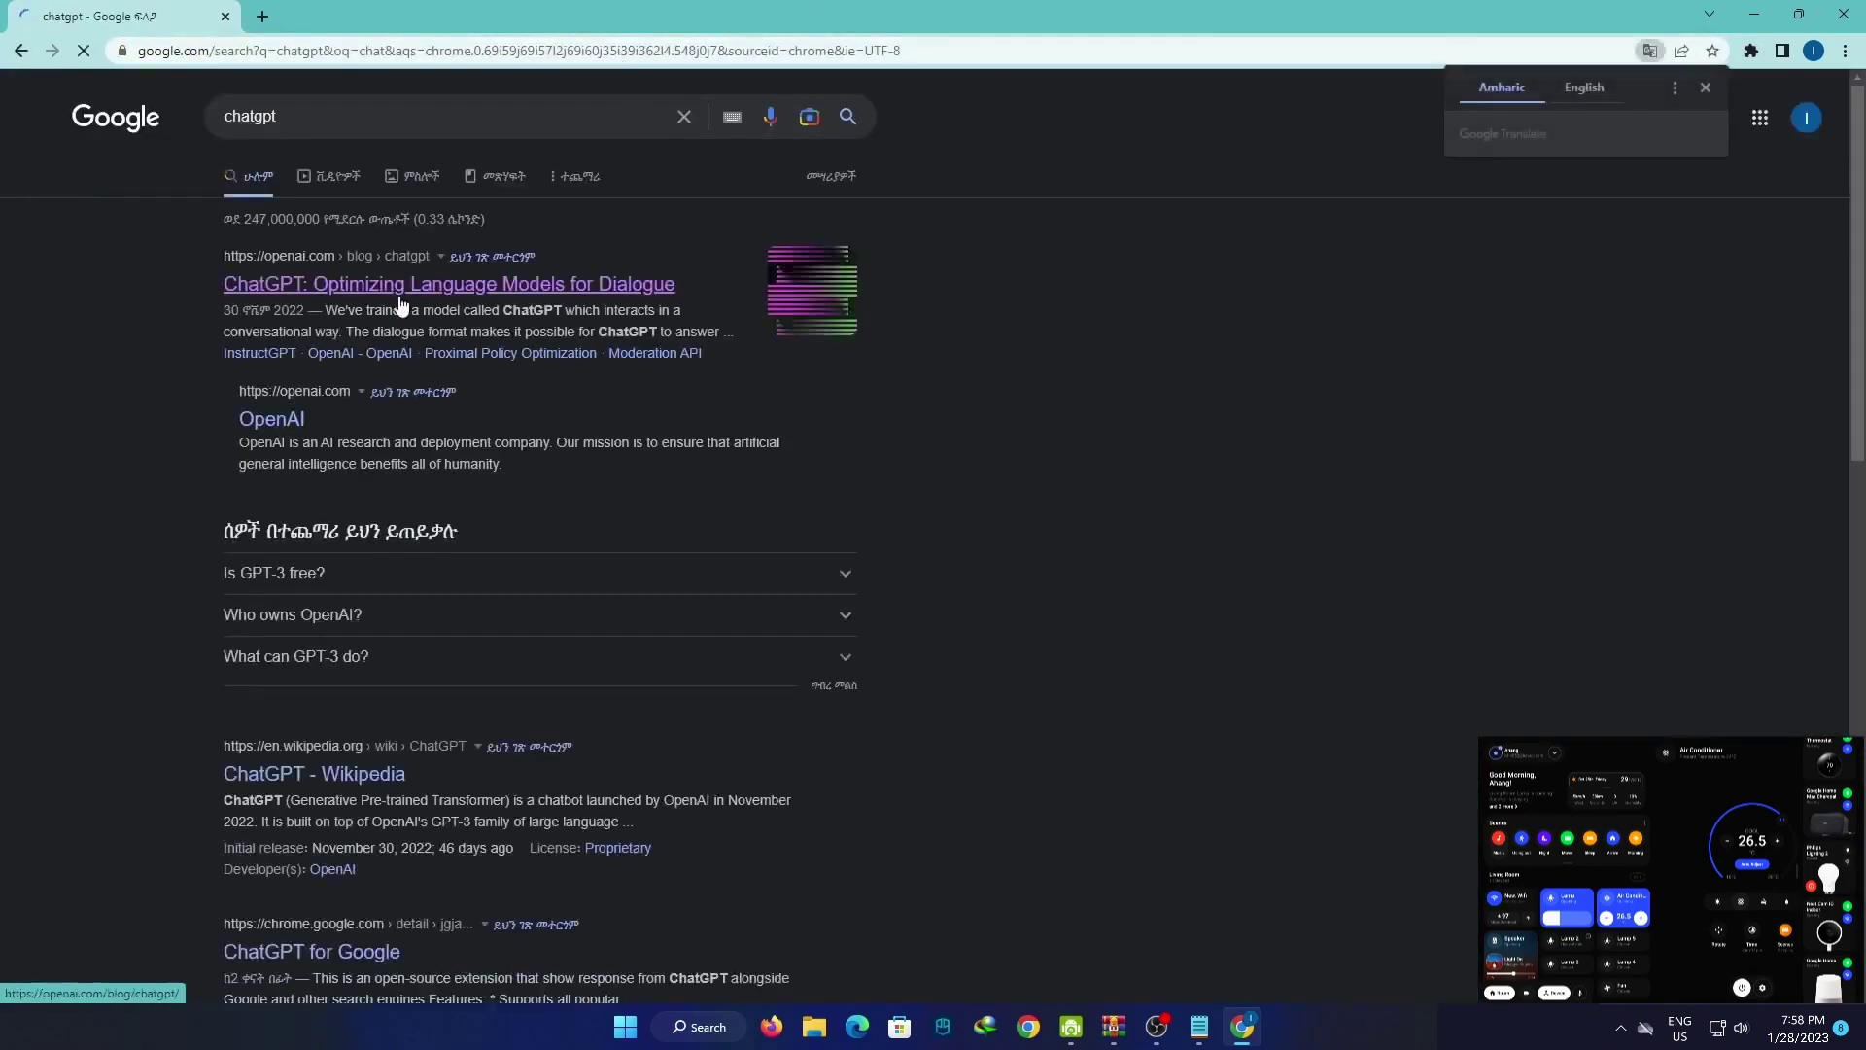
pyautogui.click(402, 289)
# Open chat.openai.com directly in the same tab.
pyautogui.click(179, 49)
pyautogui.write('chat.openai.com')
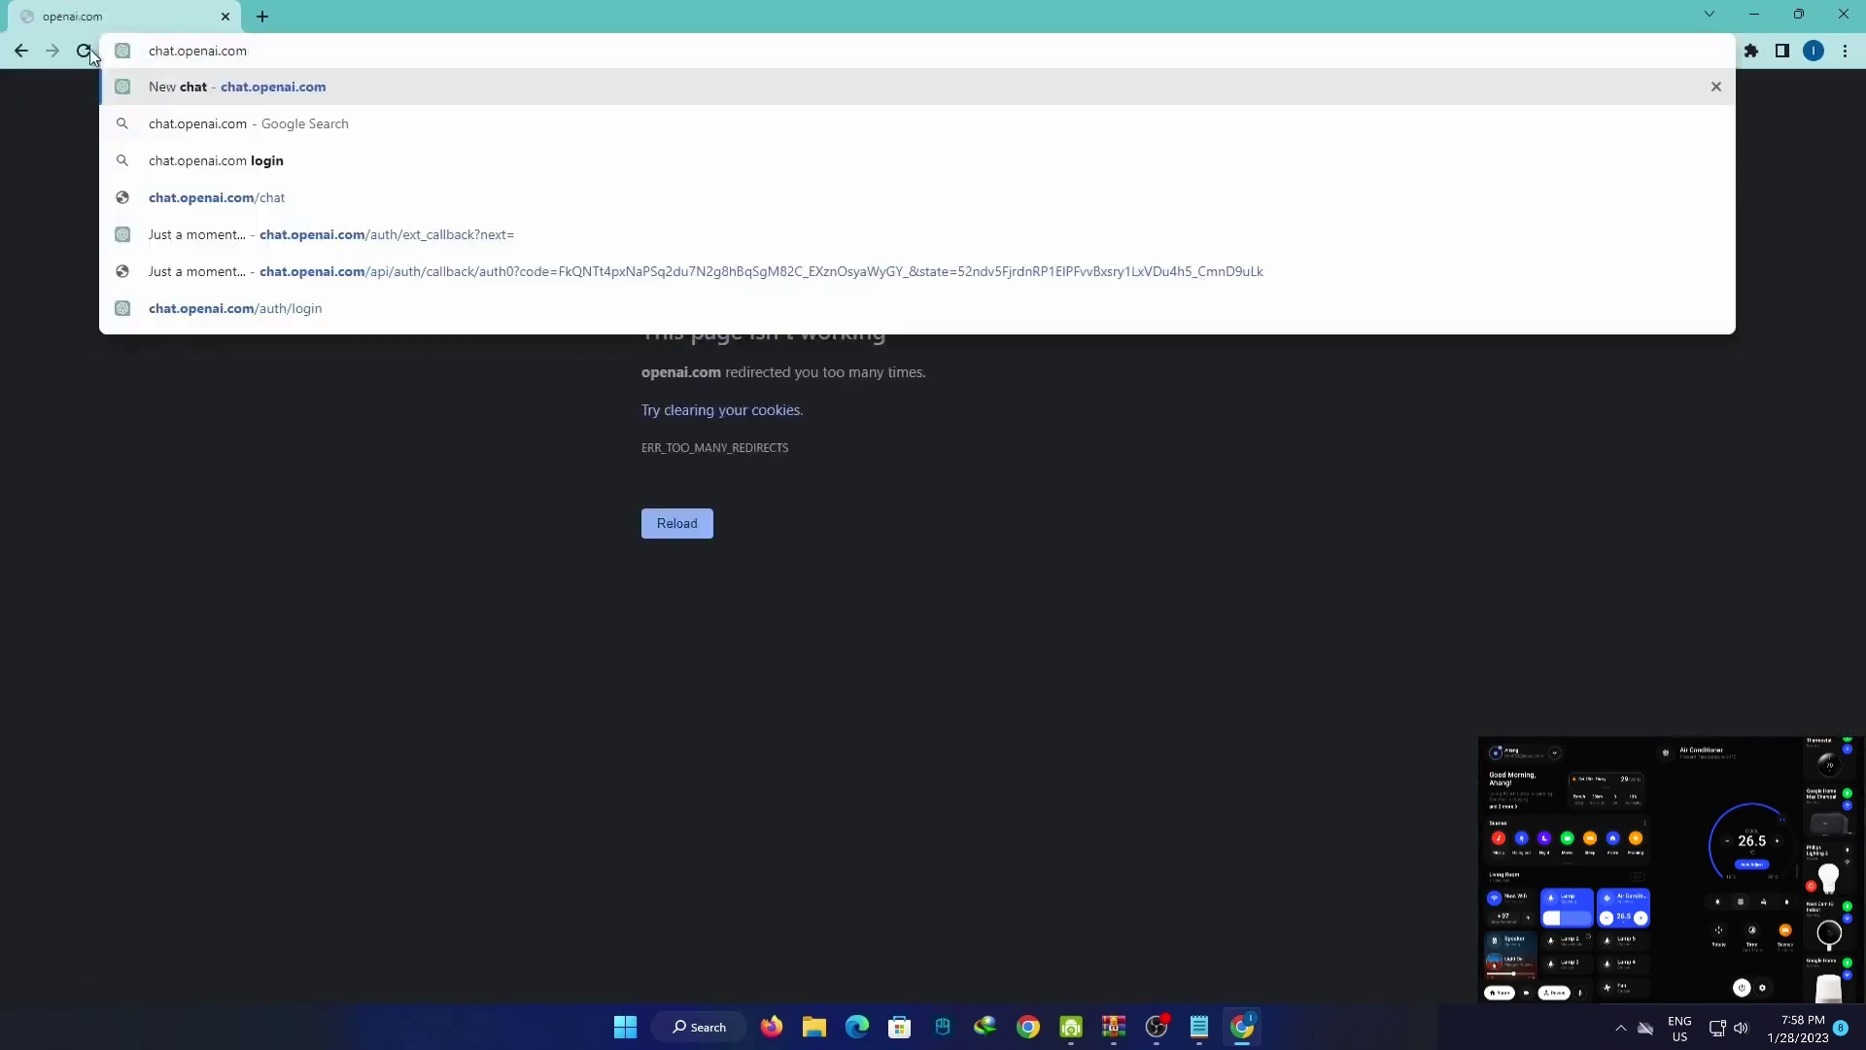
pyautogui.press('Return')
pyautogui.press('Return')
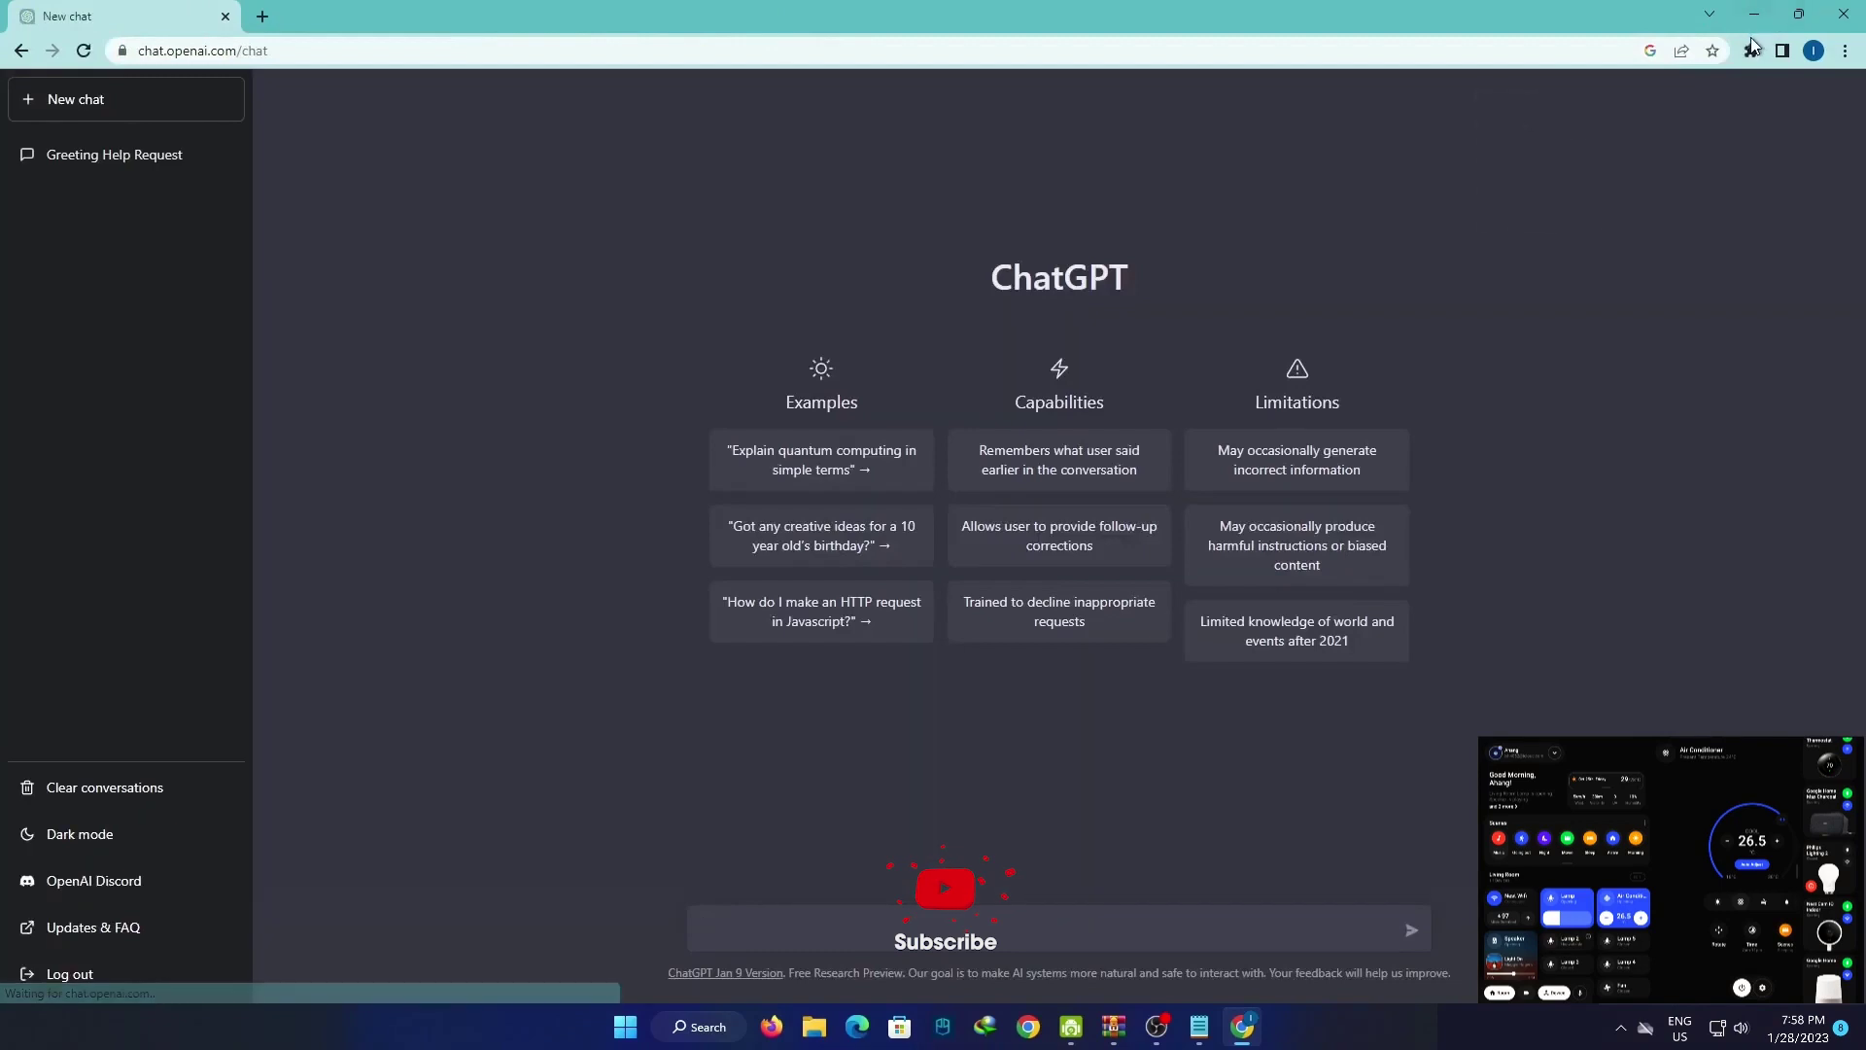
pyautogui.click(1751, 51)
pyautogui.click(1686, 333)
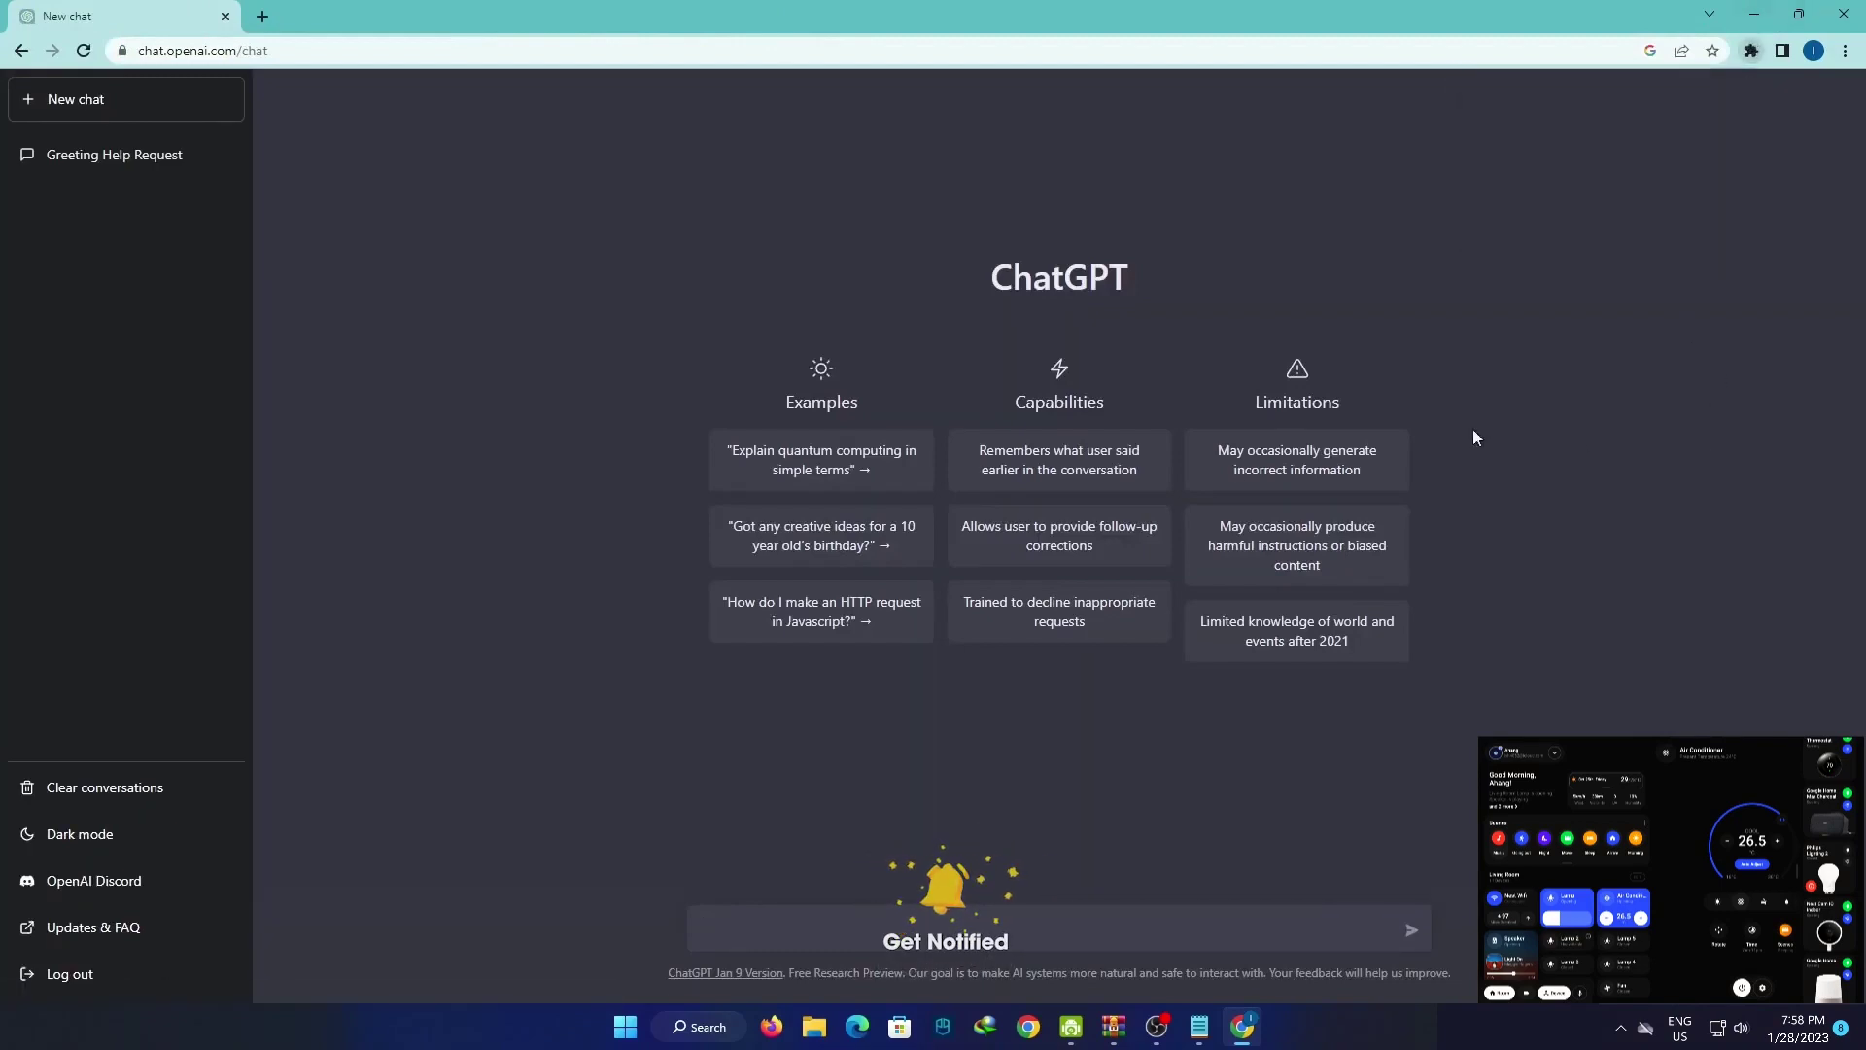
pyautogui.click(1751, 51)
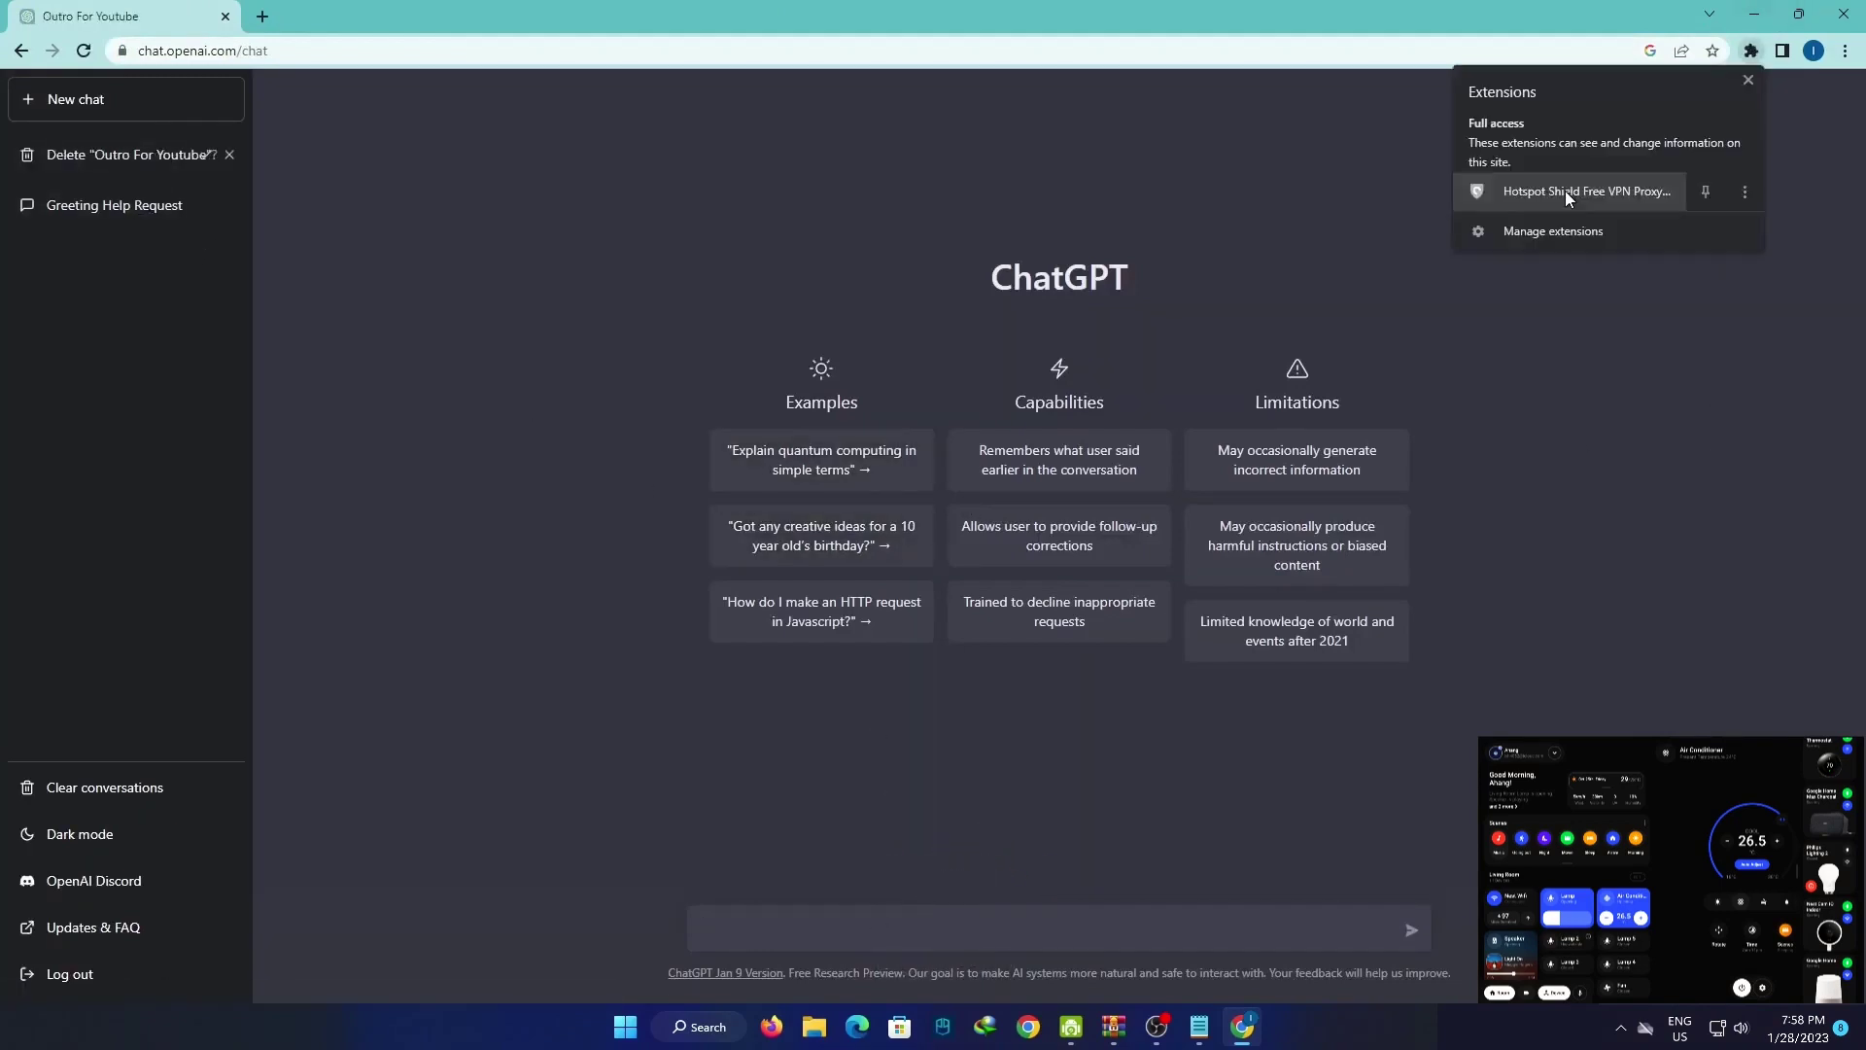
pyautogui.click(1599, 460)
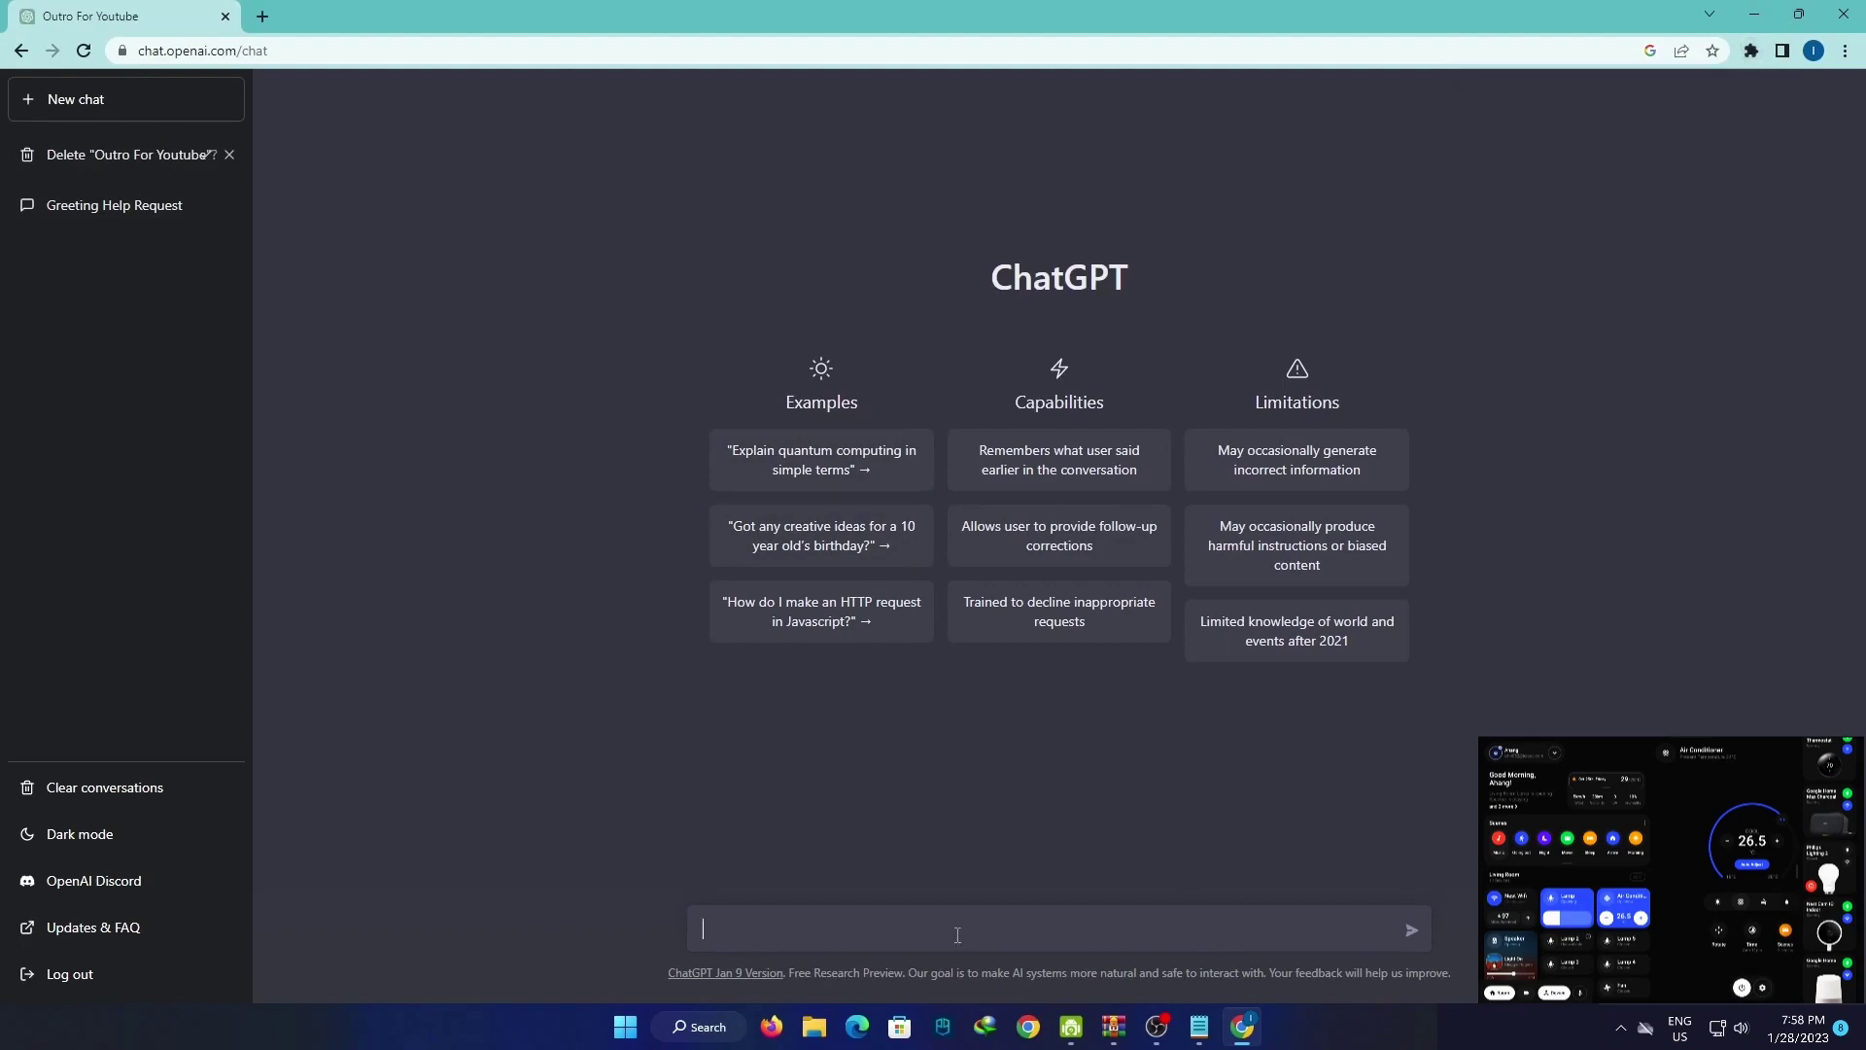
# Send the message "hi" to ChatGPT in a new chat.
pyautogui.write('hi')
pyautogui.press('Return')
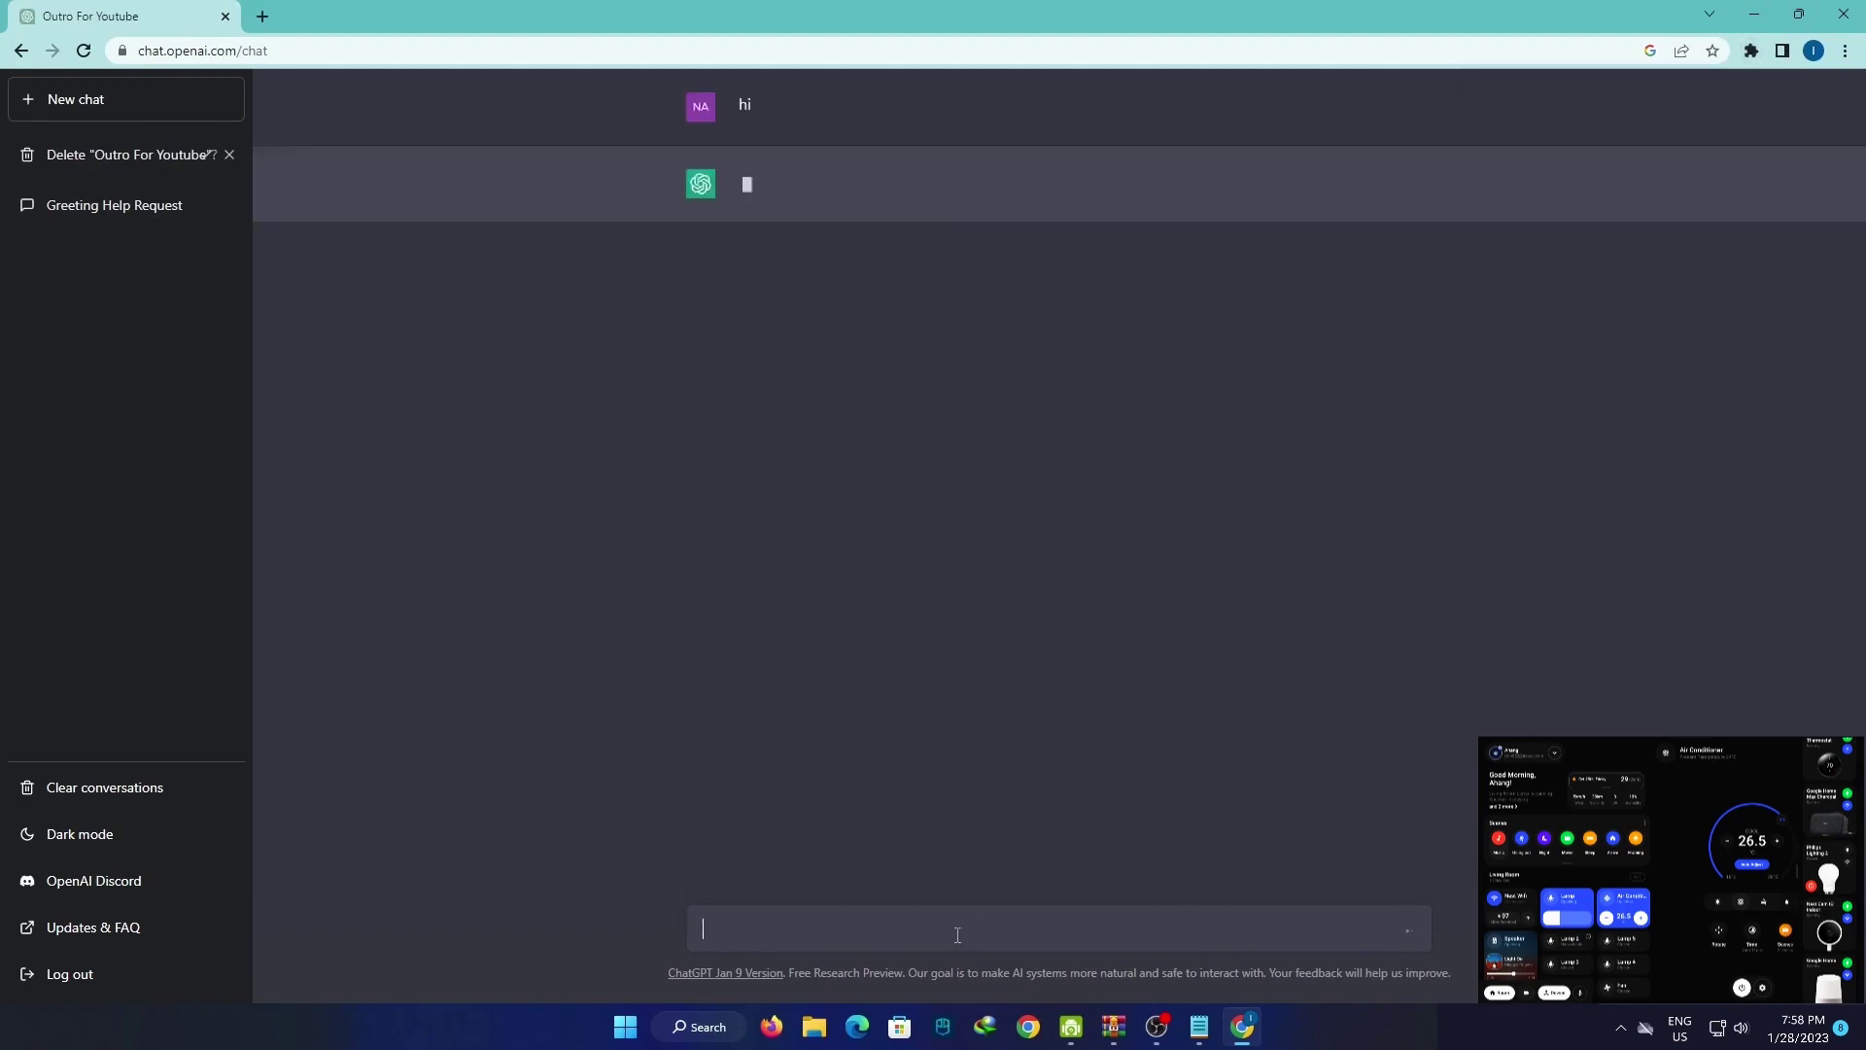